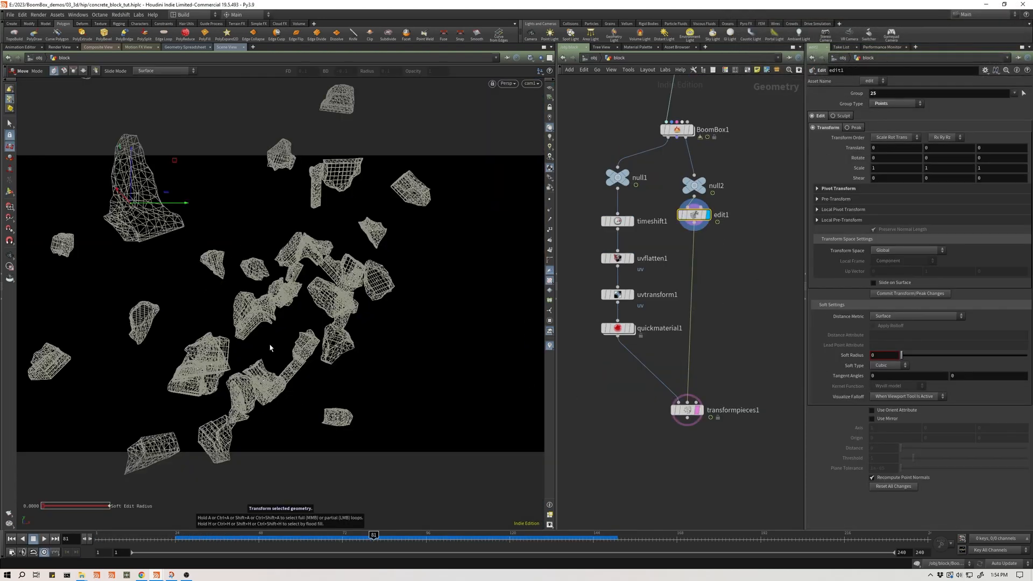
mouse_move(184, 207)
left_mouse_down()
mouse_move(208, 208)
mouse_move(197, 212)
left_mouse_up()
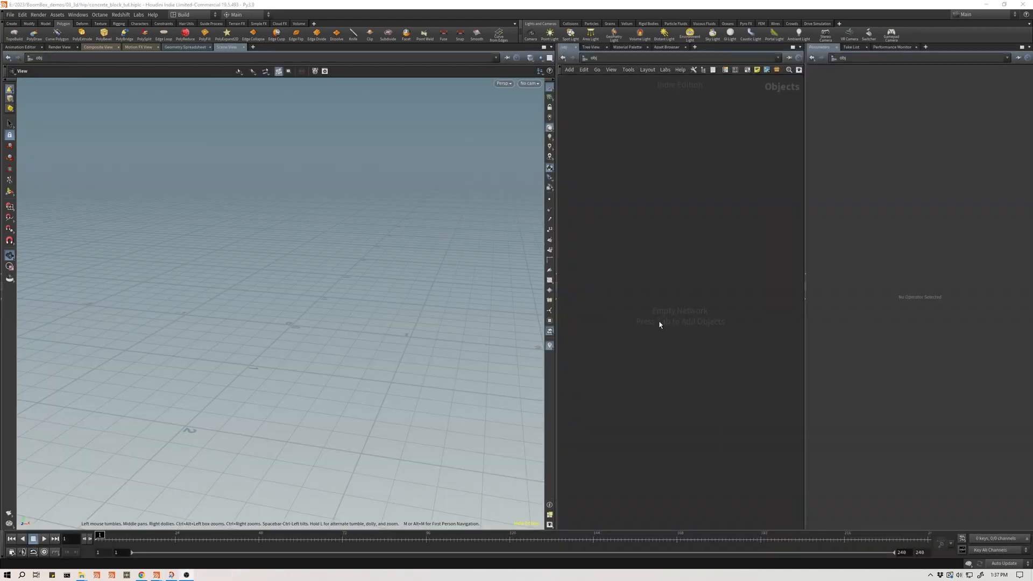
- Create a Geometry object in the empty object network and rename it block
key("Tab")
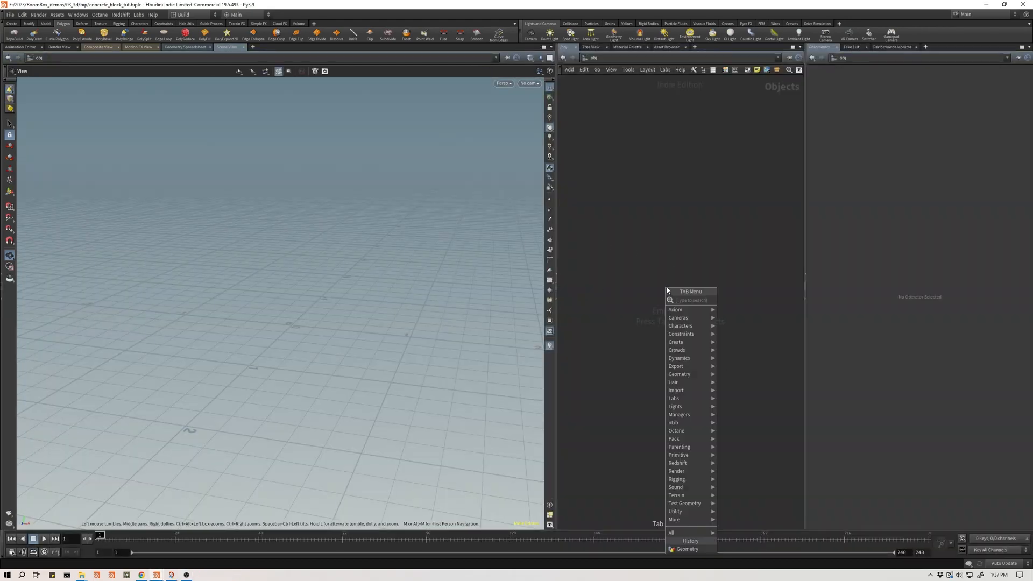
type("geo")
key("Return")
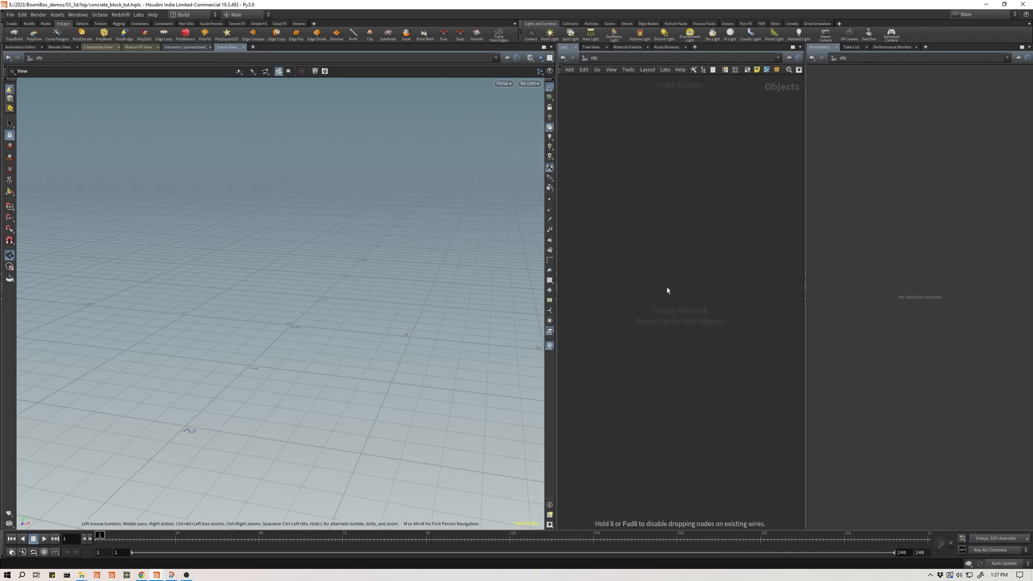
left_click(667, 290)
double_click(695, 288)
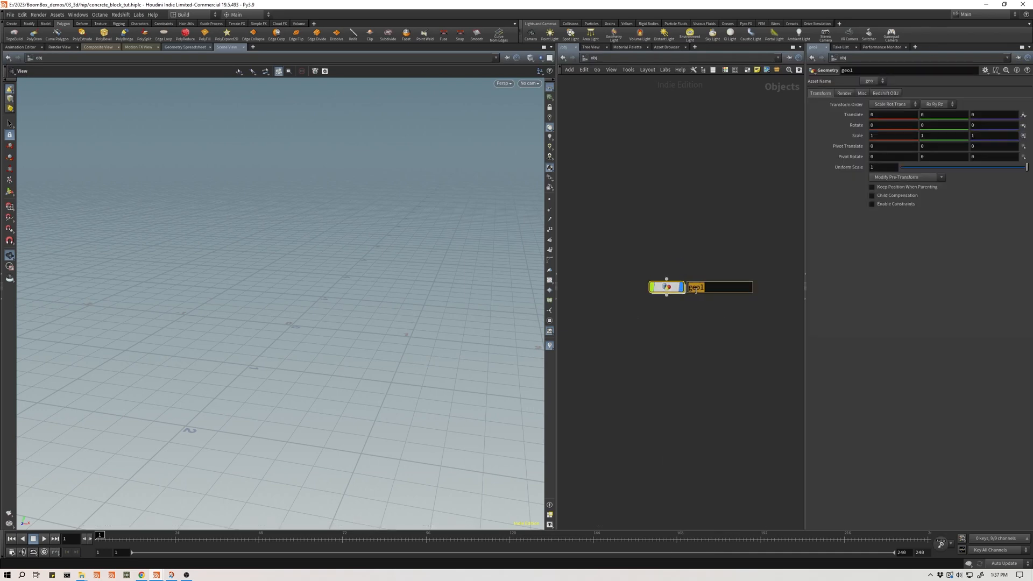
type("block")
key("Return")
- Go inside the block object and load concrete_block_01_v1.bgeo.sc into a File node
key("i")
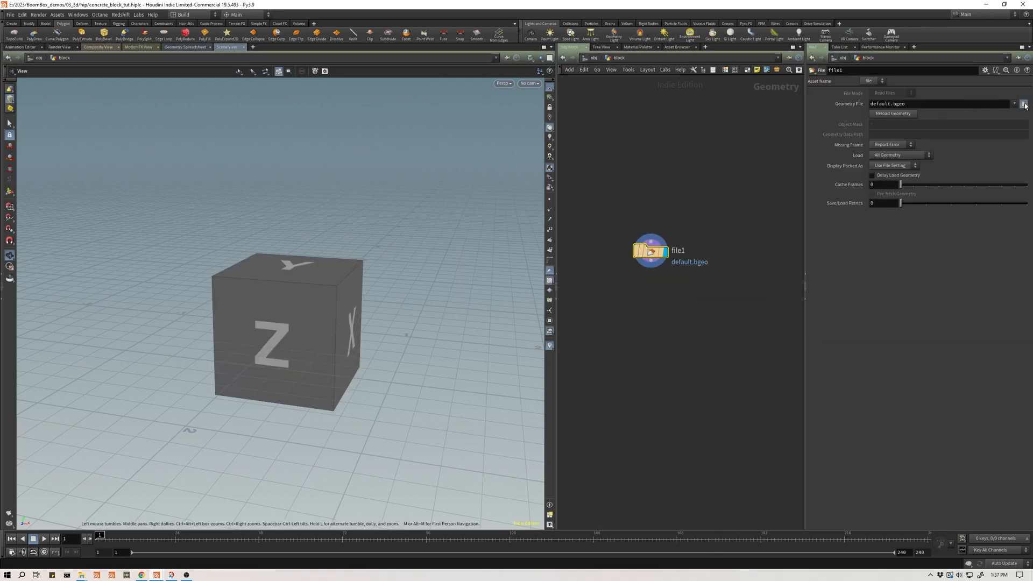
left_click(1023, 104)
double_click(864, 49)
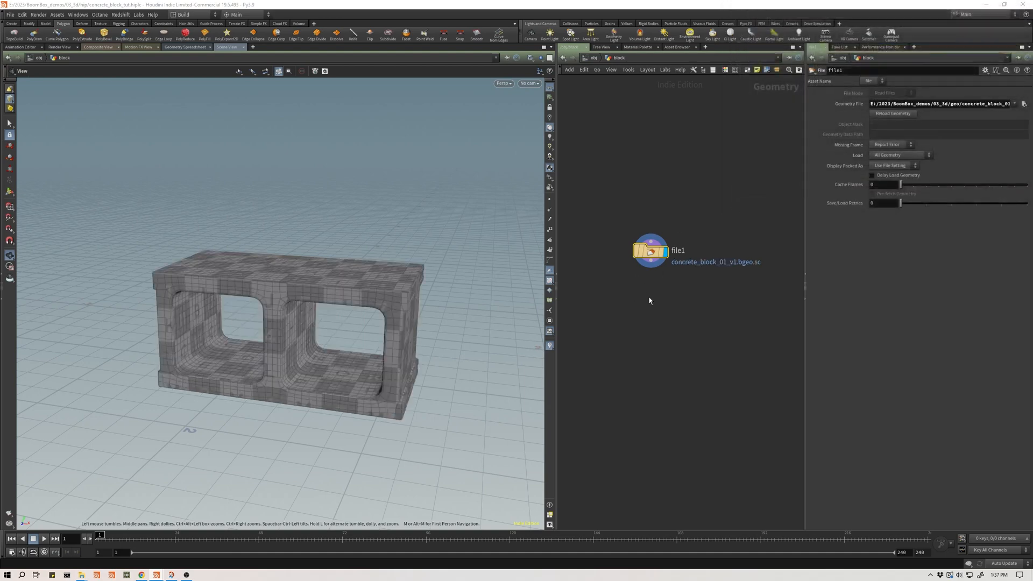
- Add a Transform node connected below the concrete block's File node and display its output
left_click_drag(326, 352, 365, 368)
scroll(389, 388, "up", 2)
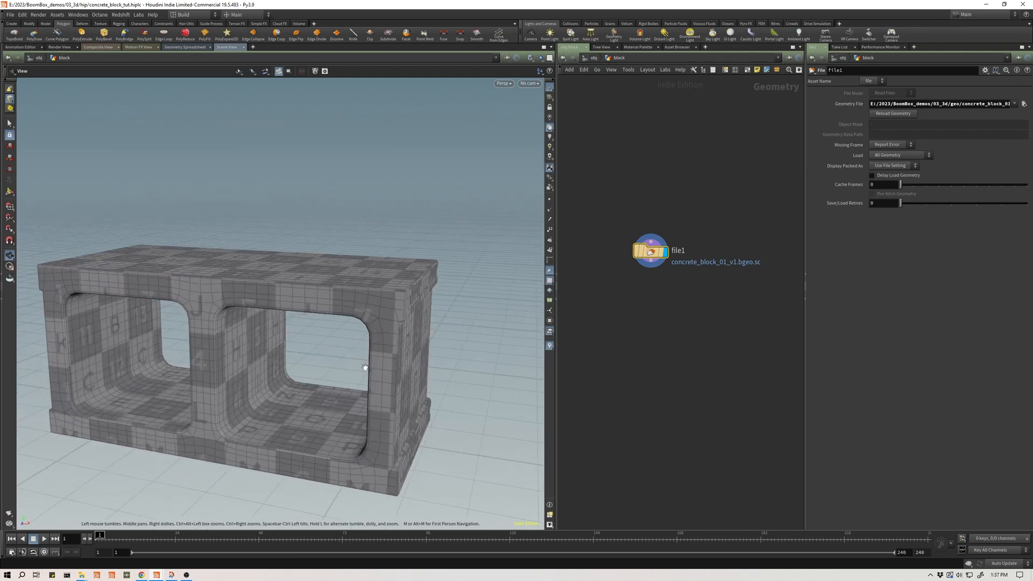
right_click_drag(329, 421, 265, 371)
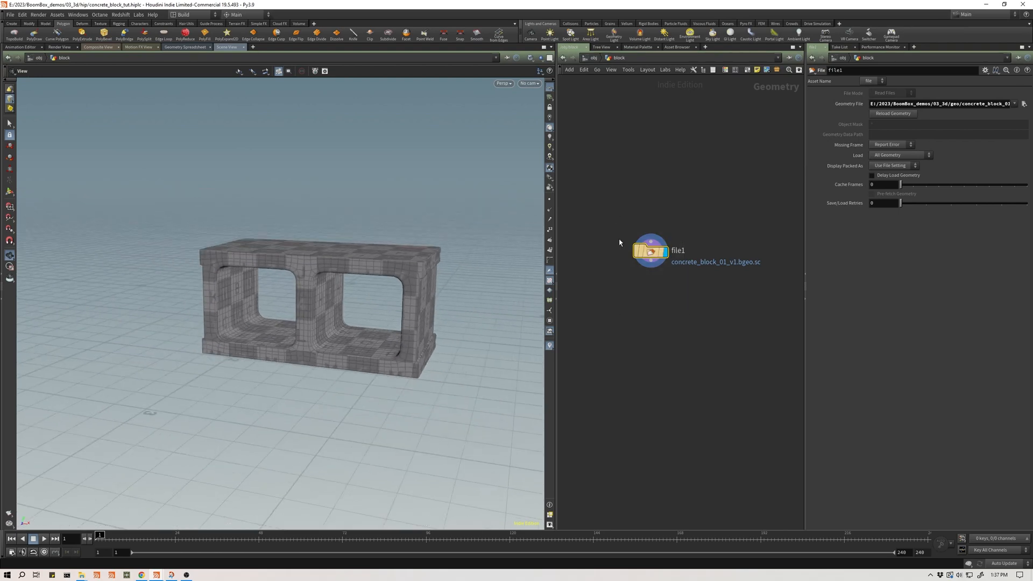
left_click_drag(380, 363, 287, 293)
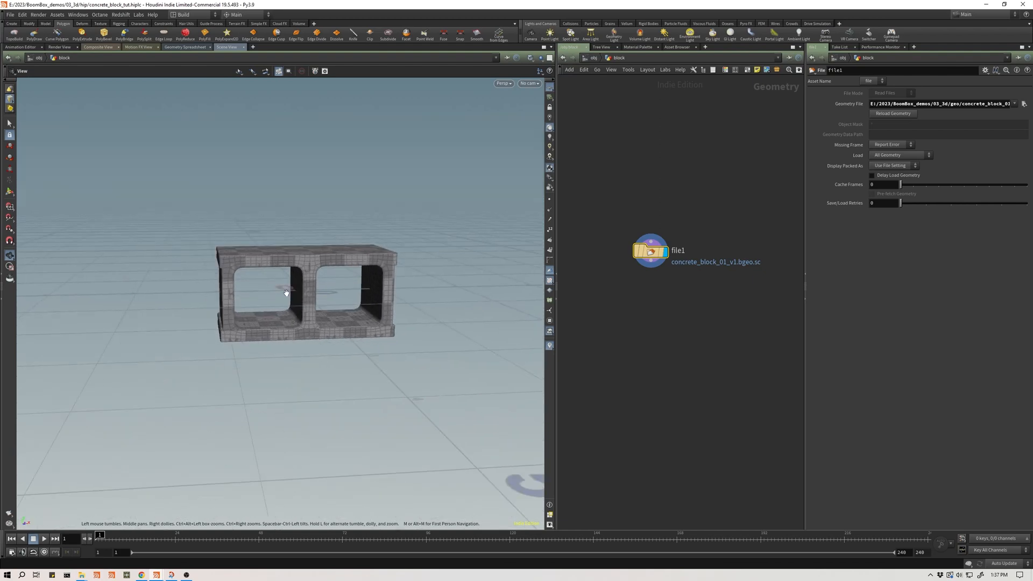
key("Tab")
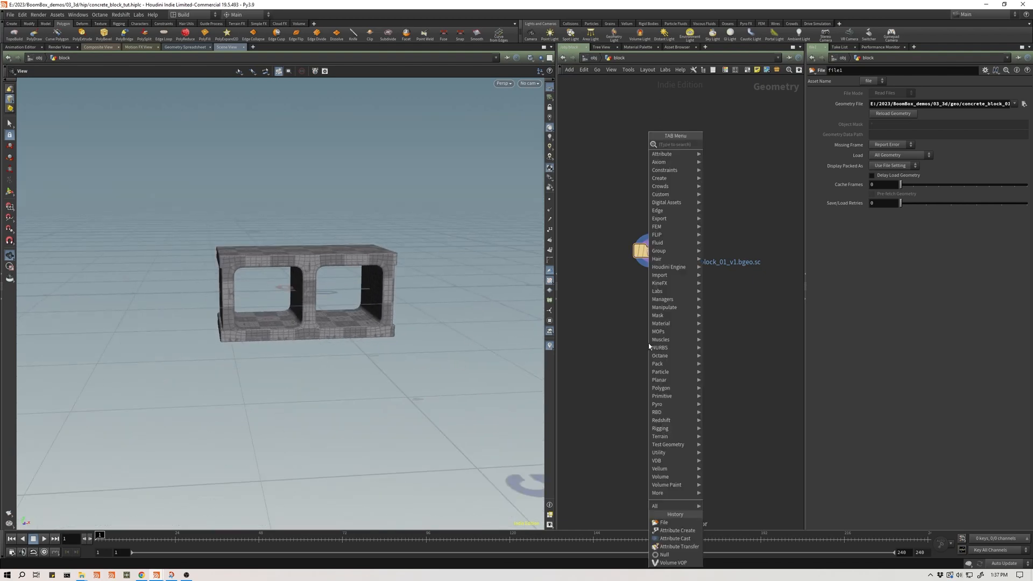
type("trans")
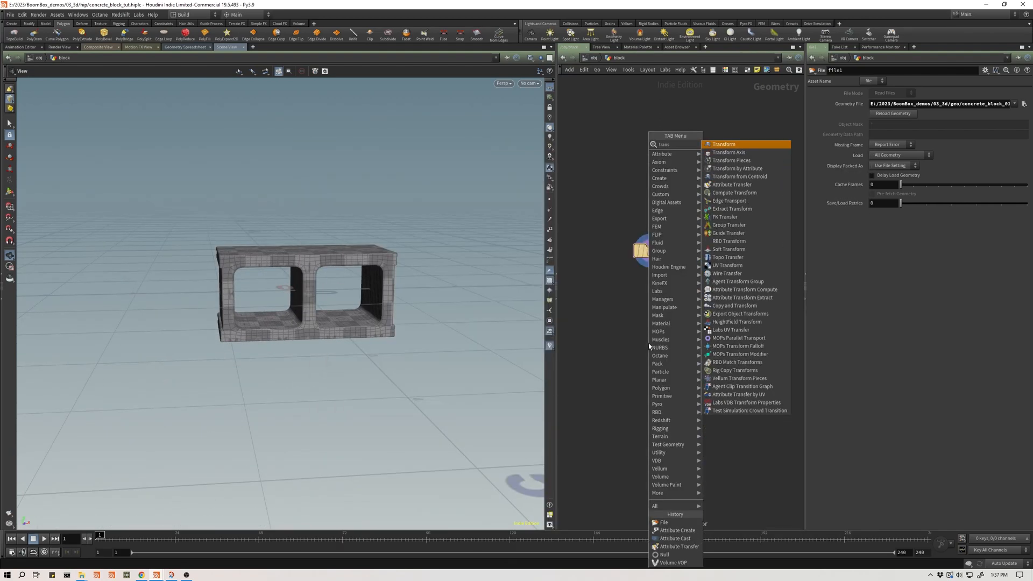
key("Return")
left_click(649, 345)
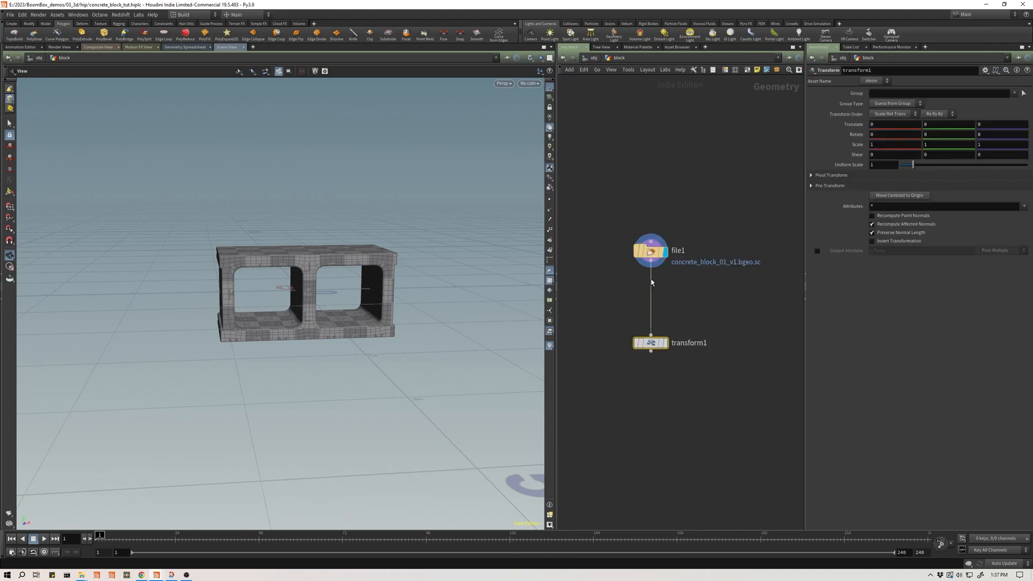
left_click(665, 345)
- Rotate the concrete block freely with the transform handle to about -26, 14 and 53 degrees
key("Return")
left_click_drag(311, 272, 309, 293)
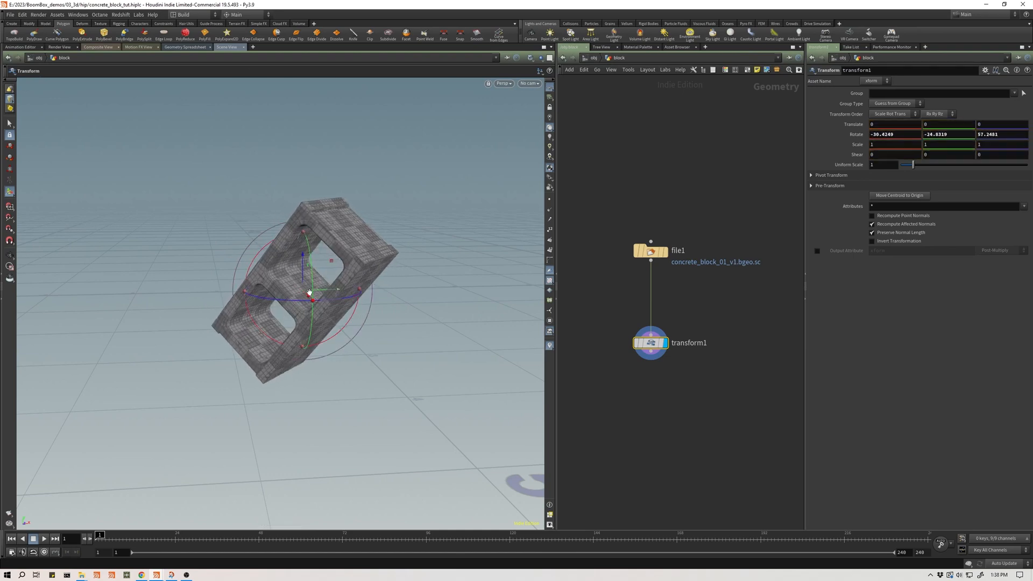
middle_click_drag(306, 291, 266, 287, "alt")
left_click_drag(266, 287, 318, 268)
key("Return")
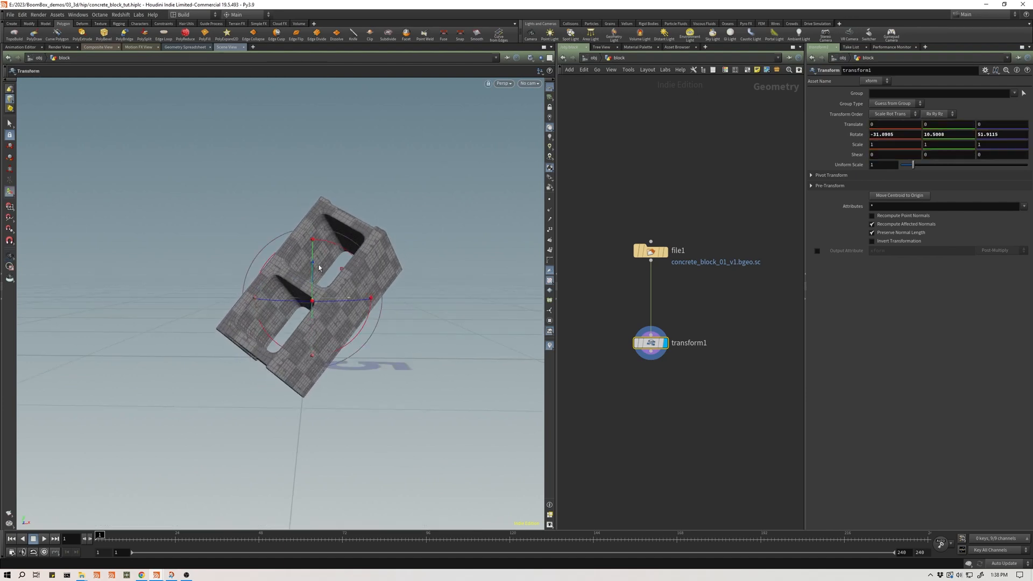
mouse_move(347, 306)
left_mouse_down()
mouse_move(327, 300)
mouse_move(378, 302)
mouse_move(328, 303)
left_mouse_up()
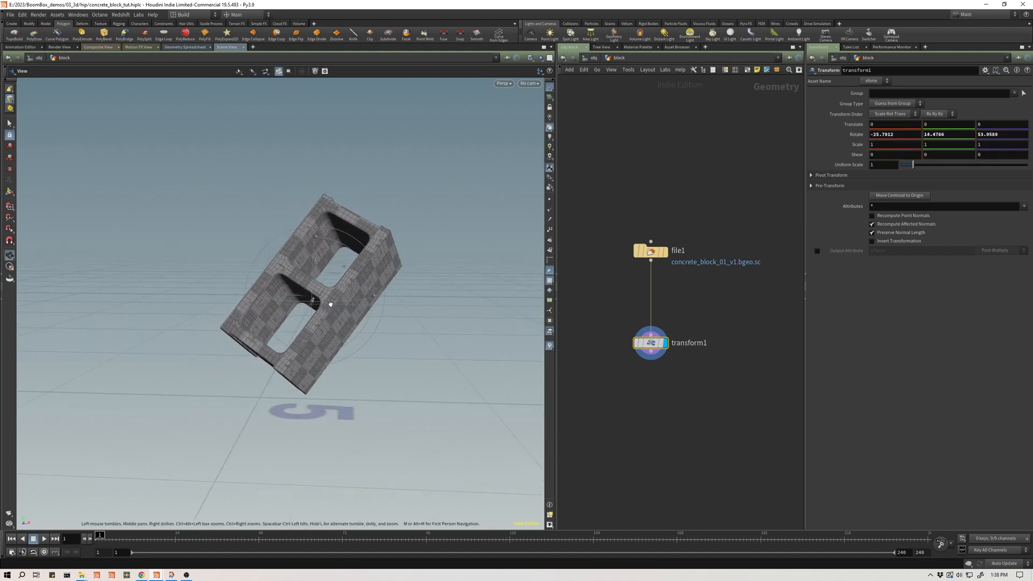
- Add a BoomBox node below the Transform, wire the Transform into its first input and display it
key("Tab")
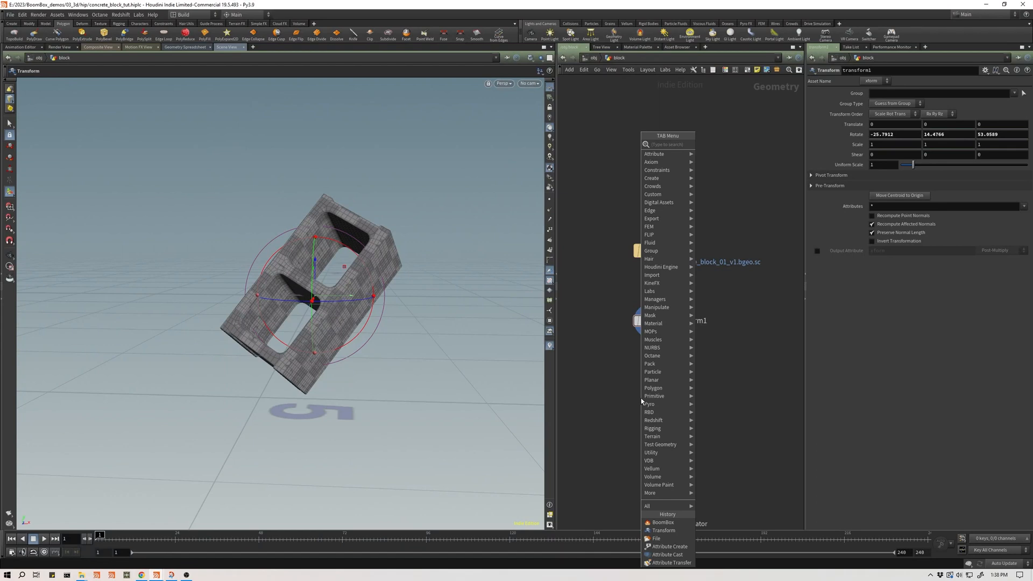
type("boom")
key("Return")
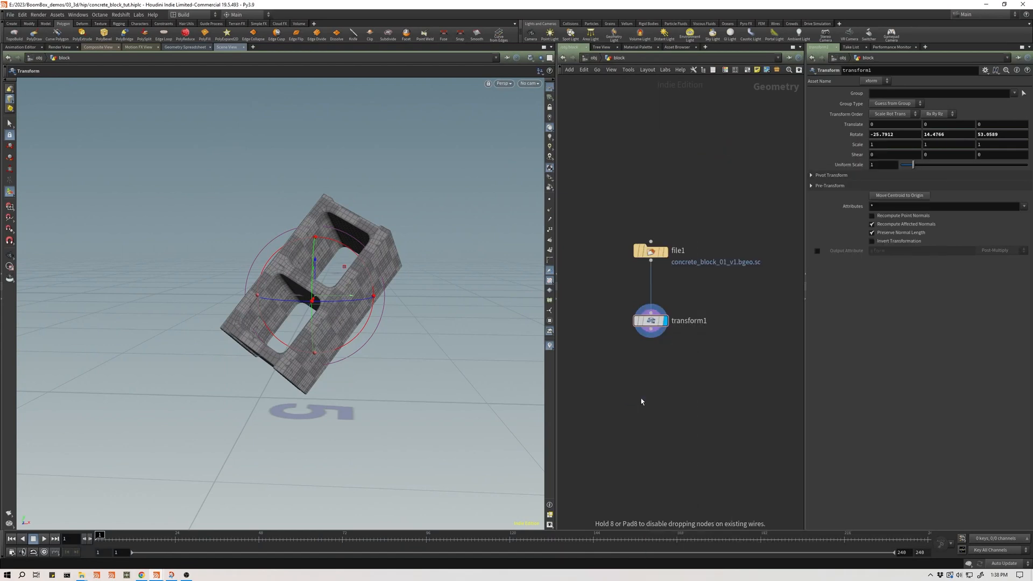
left_click(640, 398)
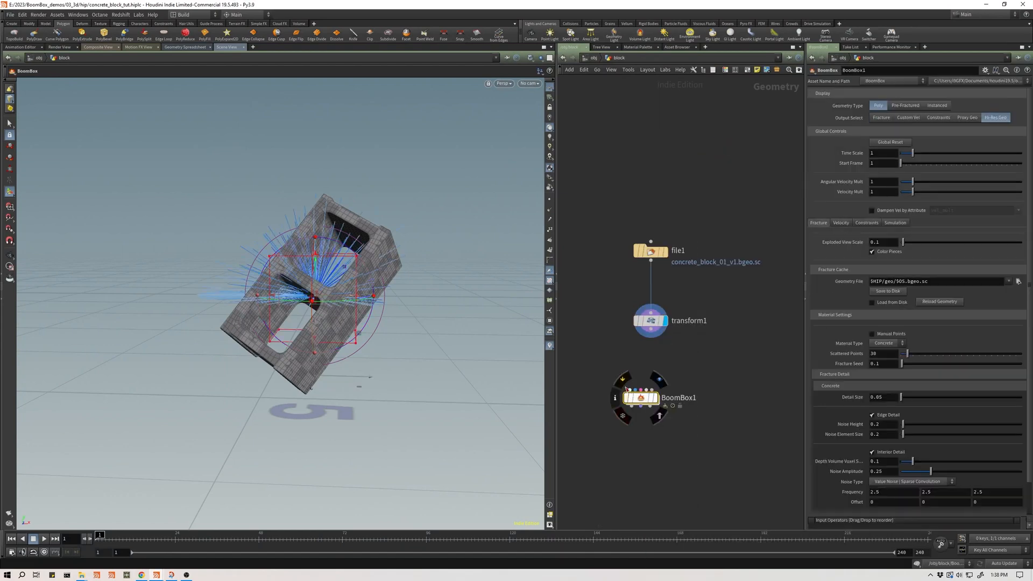
left_click_drag(628, 389, 639, 374)
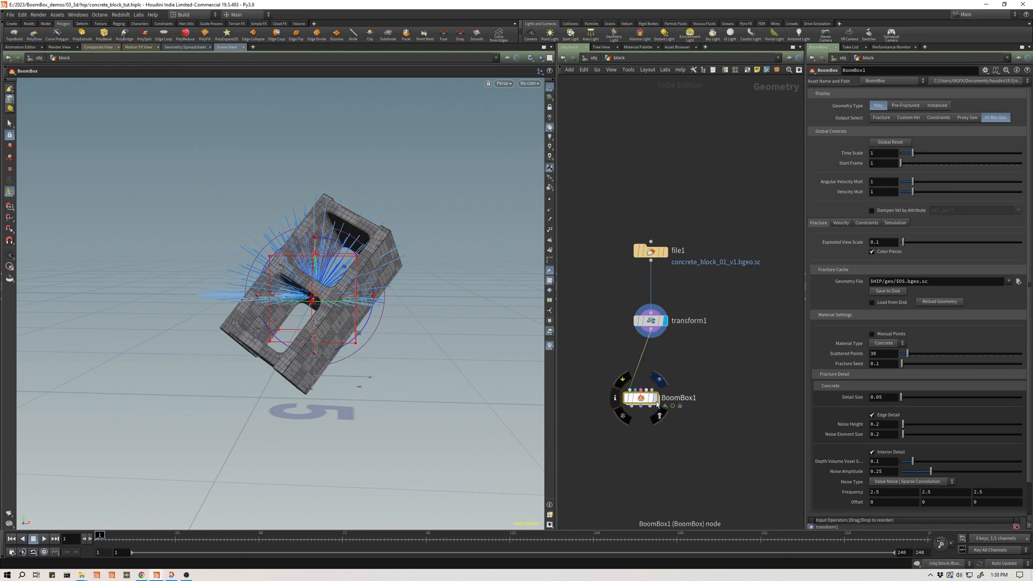
left_click_drag(658, 404, 660, 380)
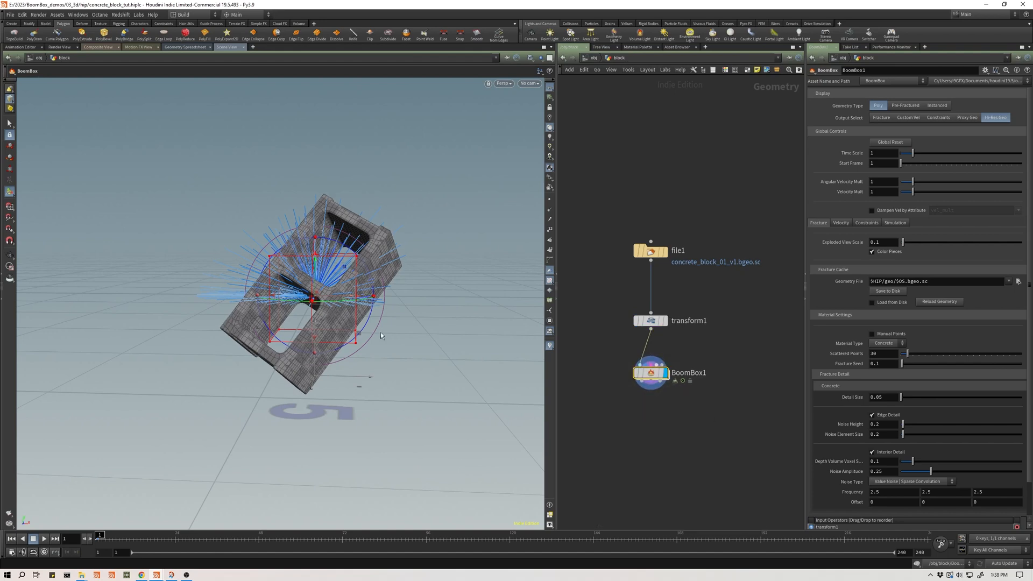
- Turn off the BoomBox impact velocity guide and switch its output to Fracture to inspect the pieces
left_click_drag(317, 267, 263, 246, "alt")
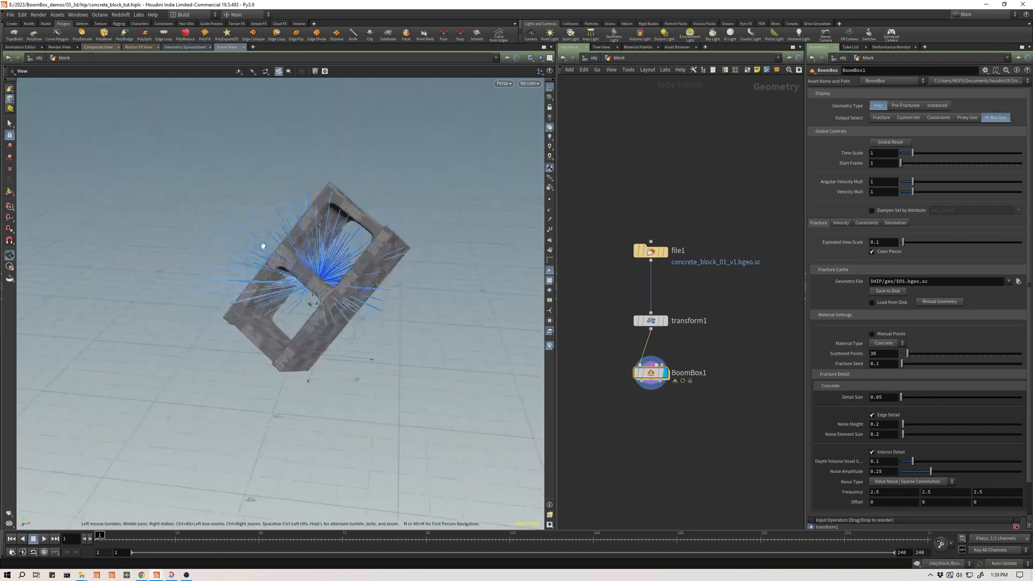
left_click(840, 223)
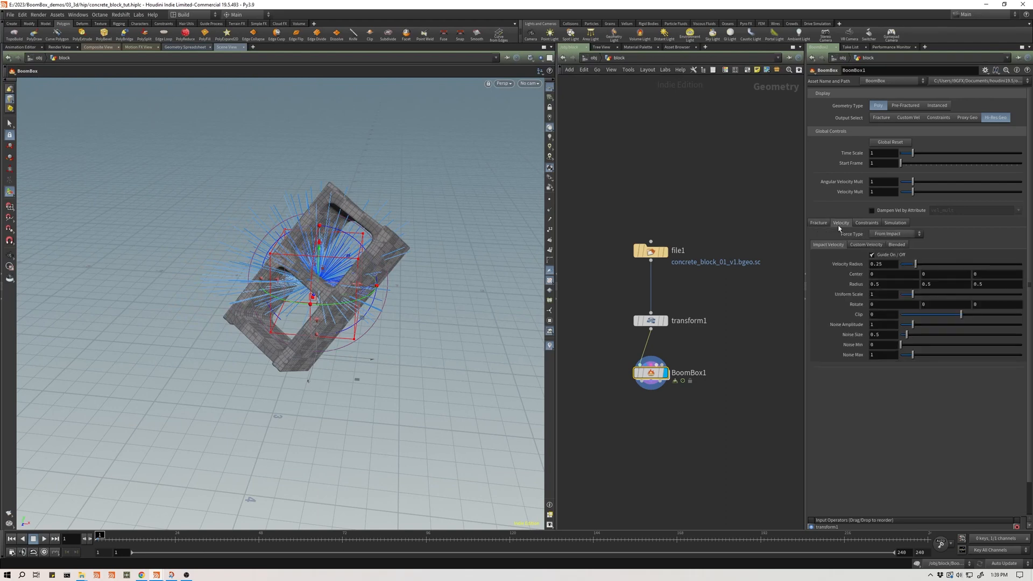
left_click(872, 254)
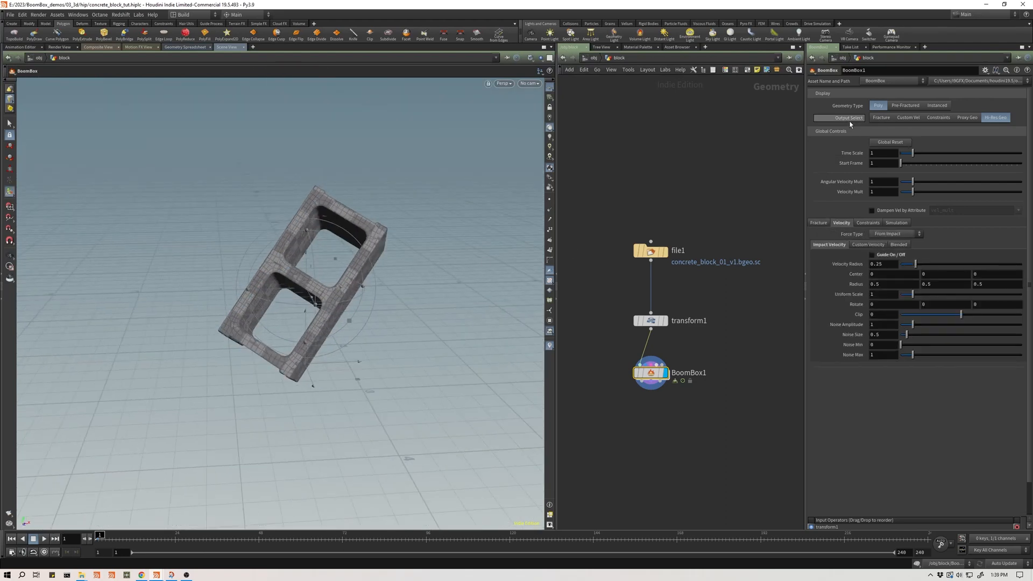
left_click(886, 117)
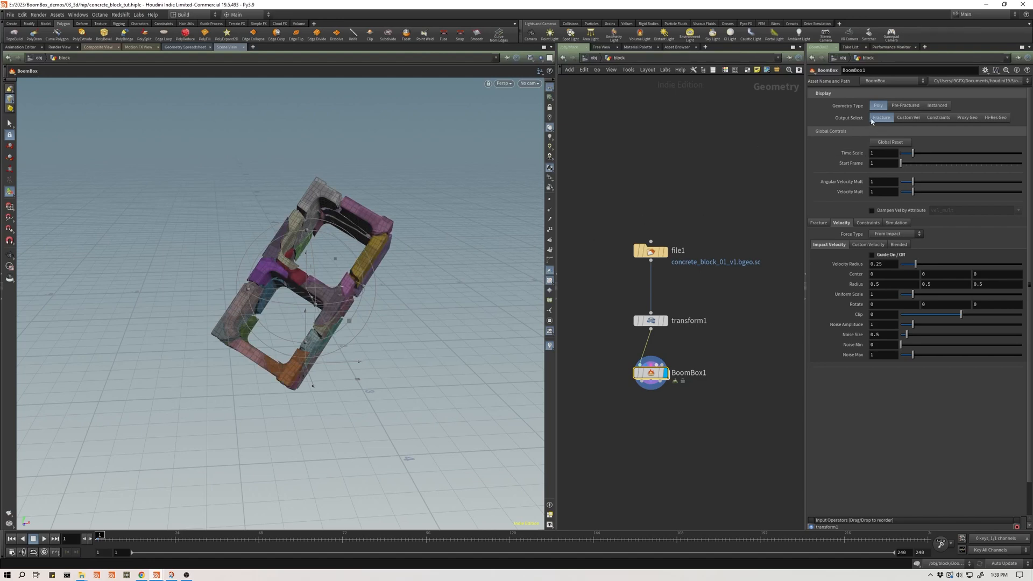
key("Escape")
left_click_drag(332, 270, 227, 273)
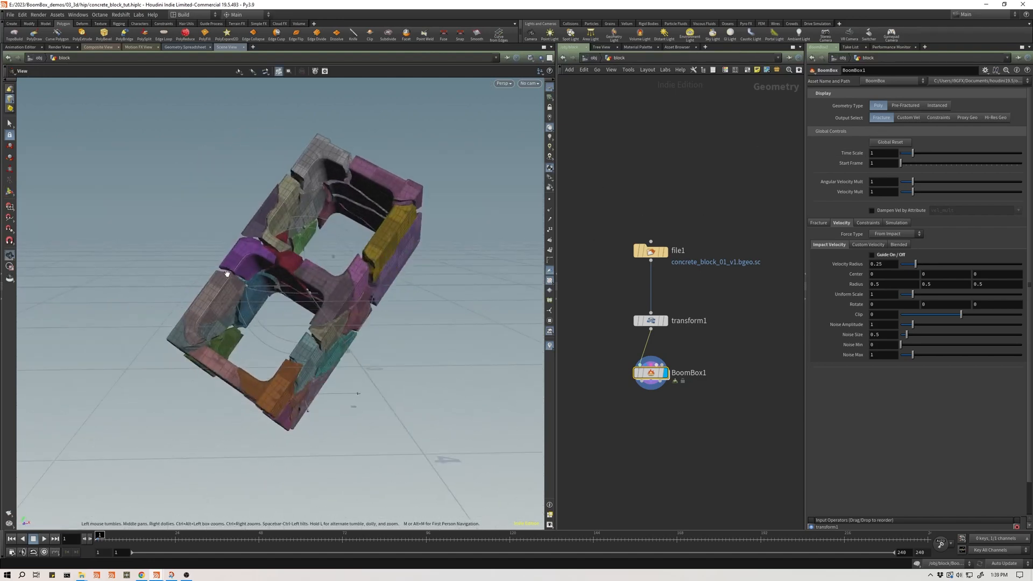
- Raise the fracture's Exploded View Scale to 0.65
left_click(819, 223)
left_click_drag(904, 242, 917, 248)
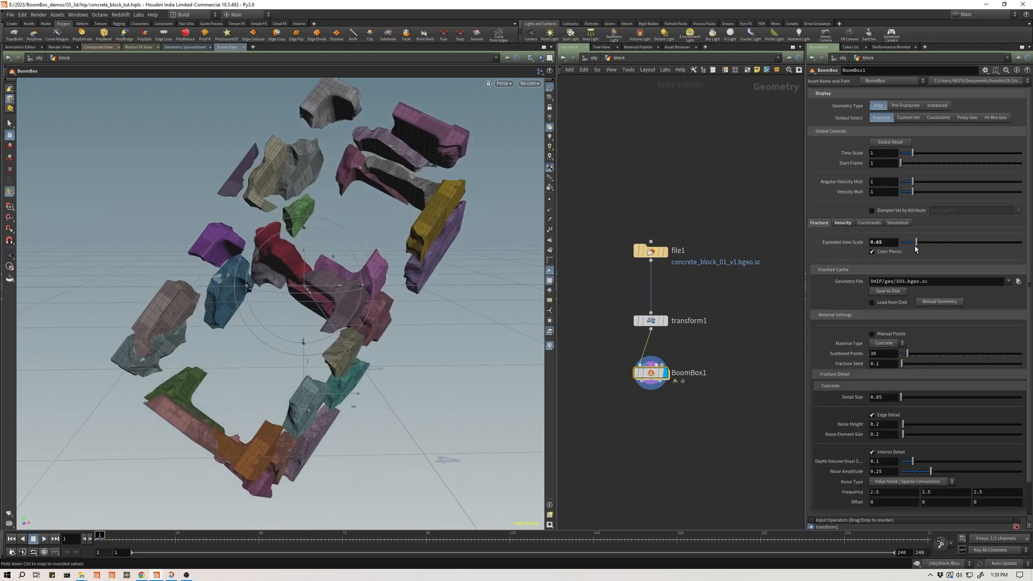
key("Escape")
- Set the number of scattered points for the concrete fracture to 60
mouse_move(366, 273)
left_mouse_down()
mouse_move(422, 275)
mouse_move(369, 278)
left_mouse_up()
key("Return")
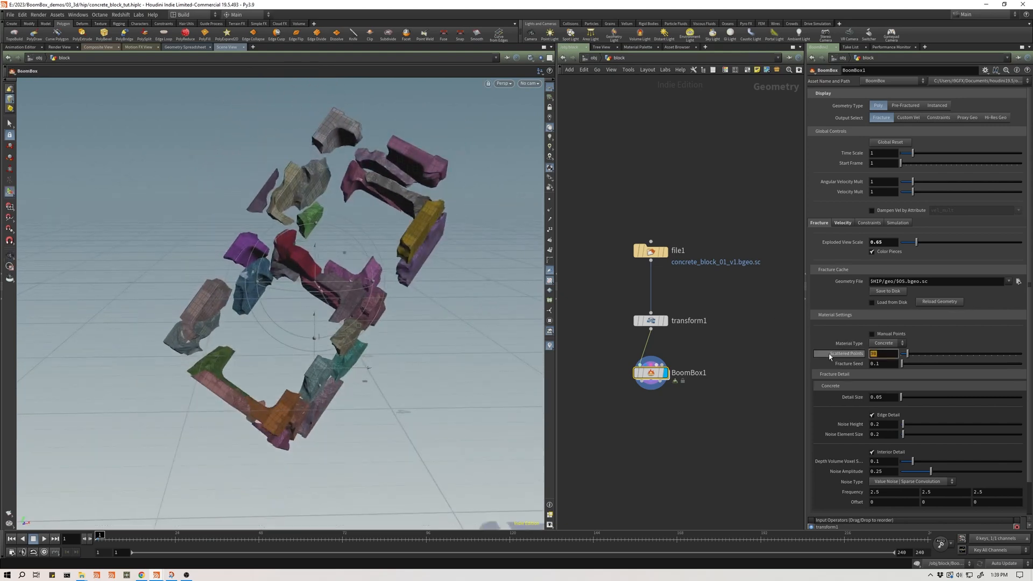
type("60")
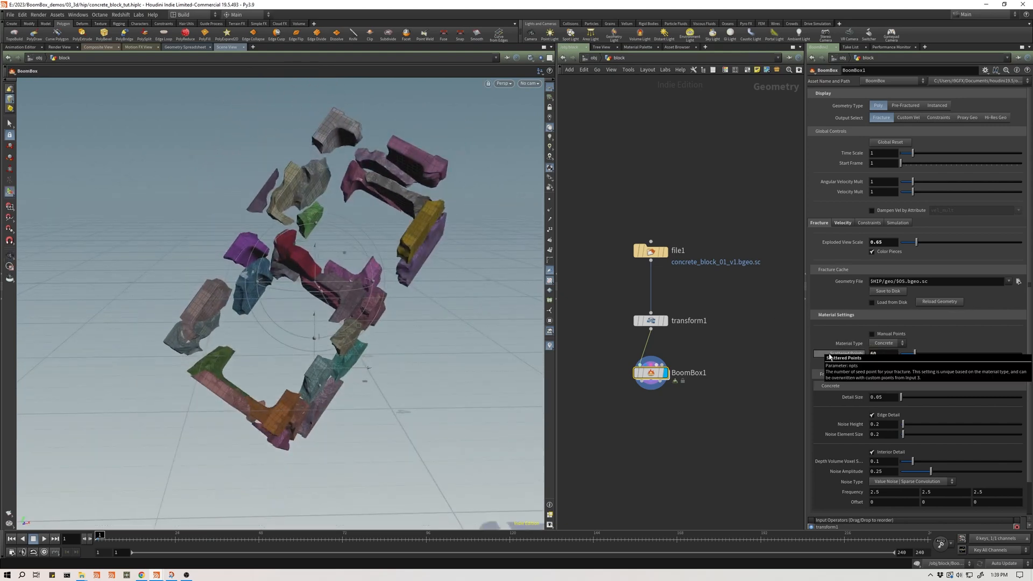
key("Return")
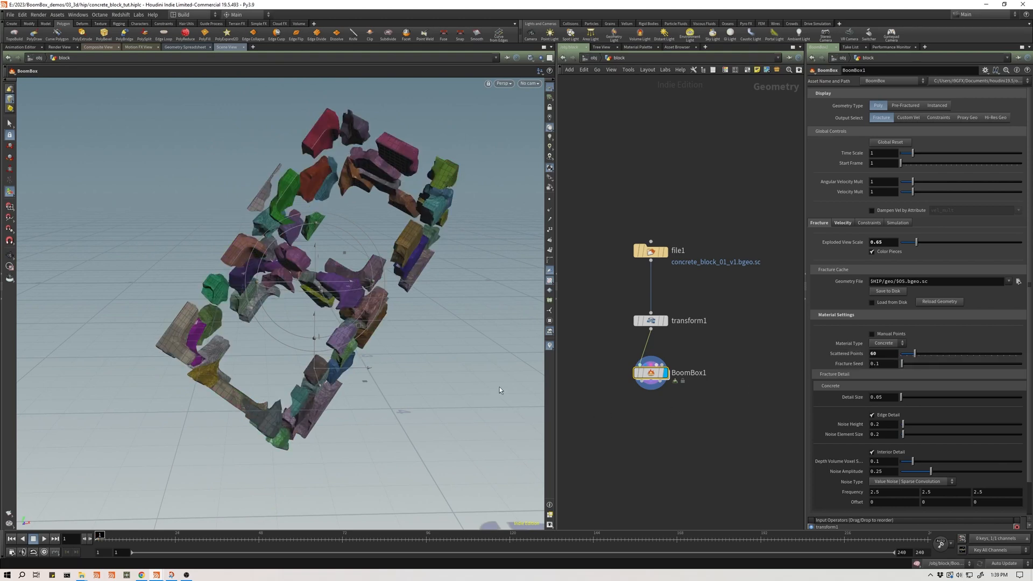
- Set the number of scattered points for the concrete fracture to 50
left_click_drag(500, 387, 420, 341, "alt")
type("50")
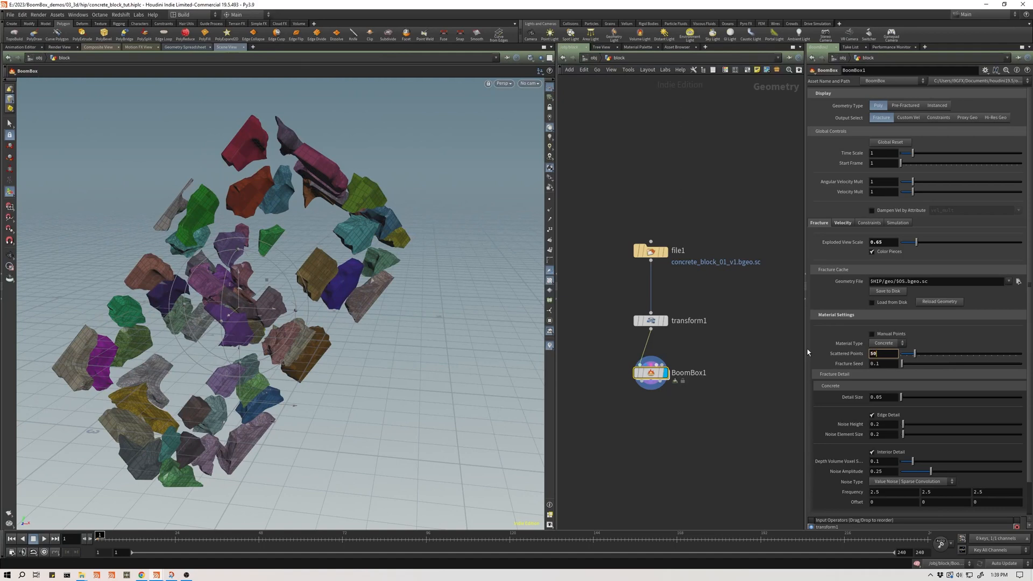
key("Return")
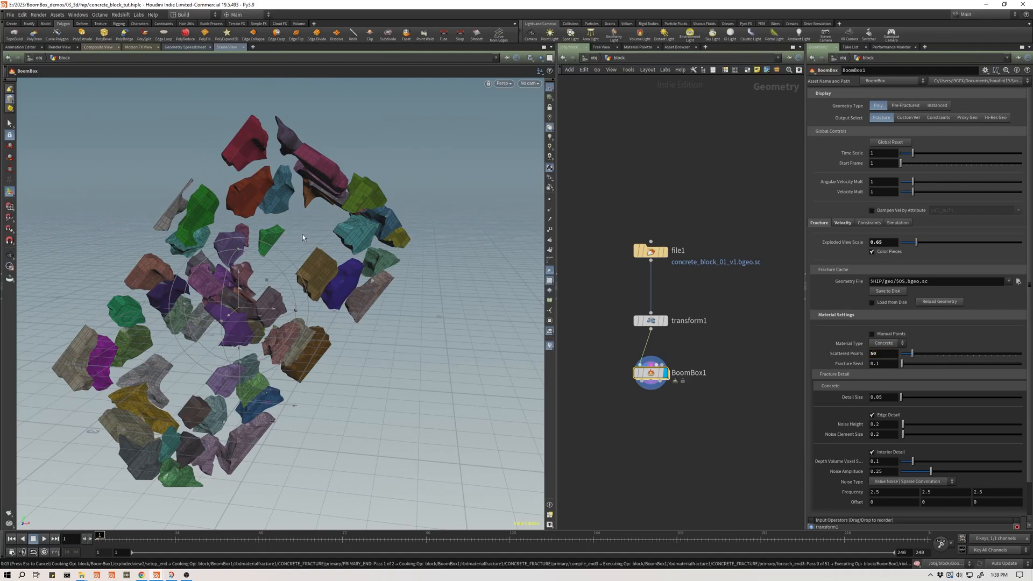
- Switch the BoomBox output to Hi-Res Geo and turn on the impact velocity guide
left_click_drag(303, 234, 357, 210)
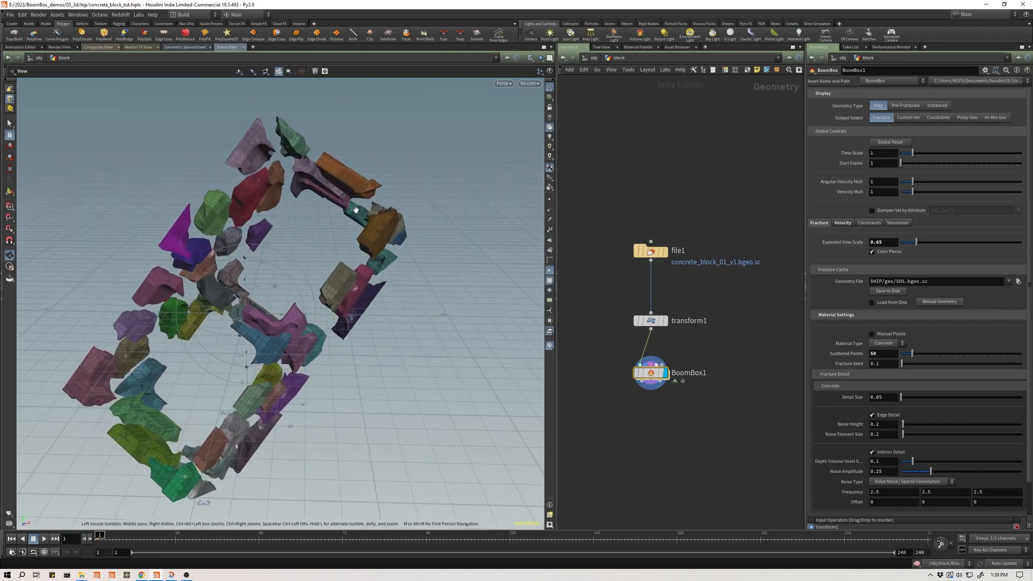
left_click_drag(302, 268, 358, 221)
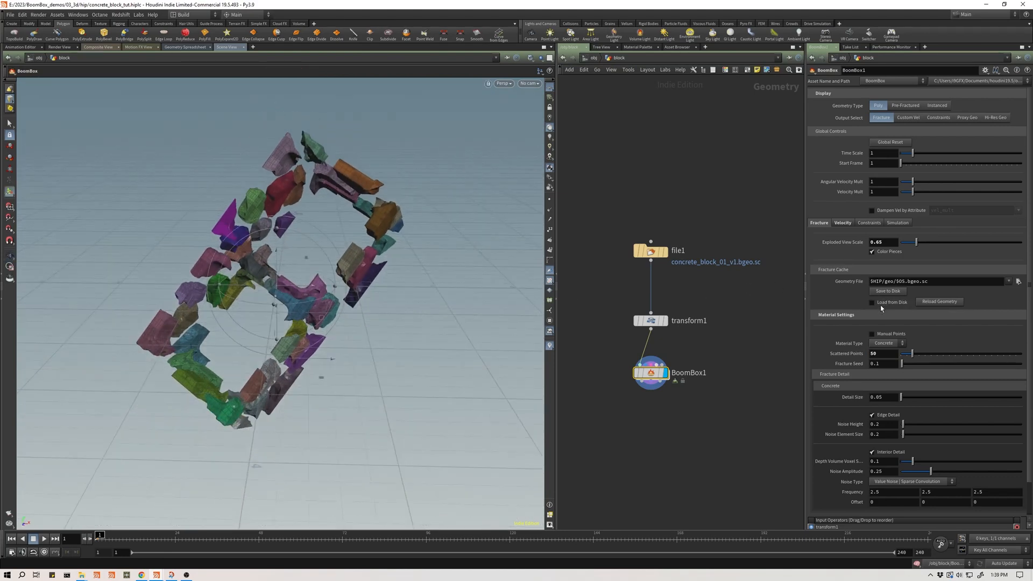
left_click(996, 118)
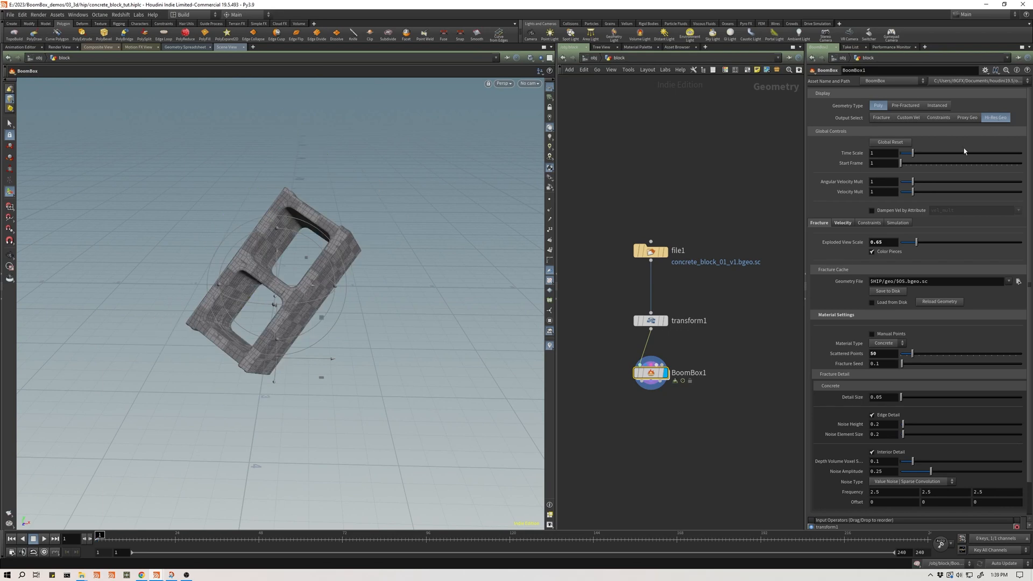
left_click(843, 222)
left_click(872, 254)
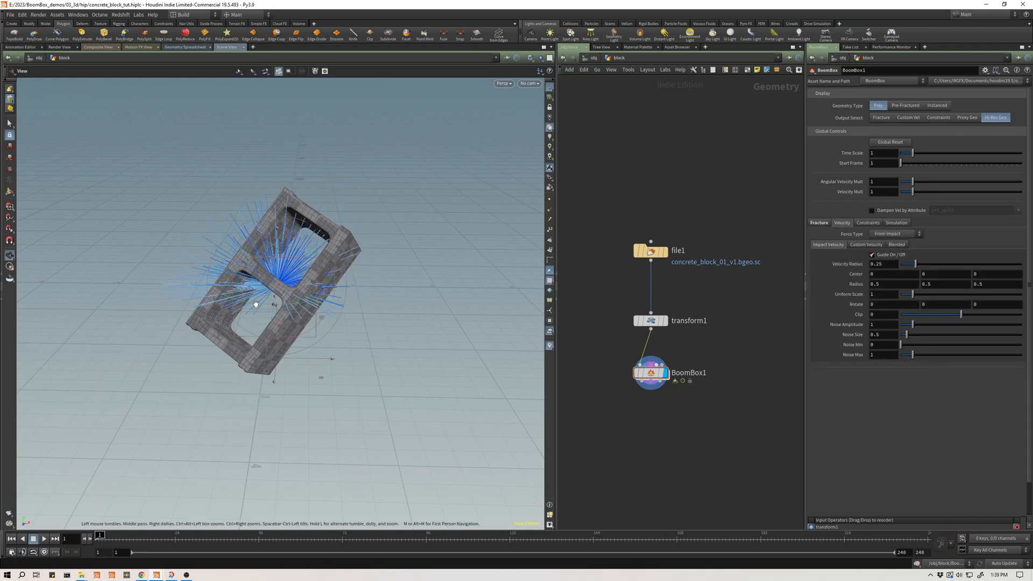
- Rotate the impact velocity guide to about 70° in X and raise its Clip to 0.291
left_click_drag(290, 278, 360, 296)
key("Return")
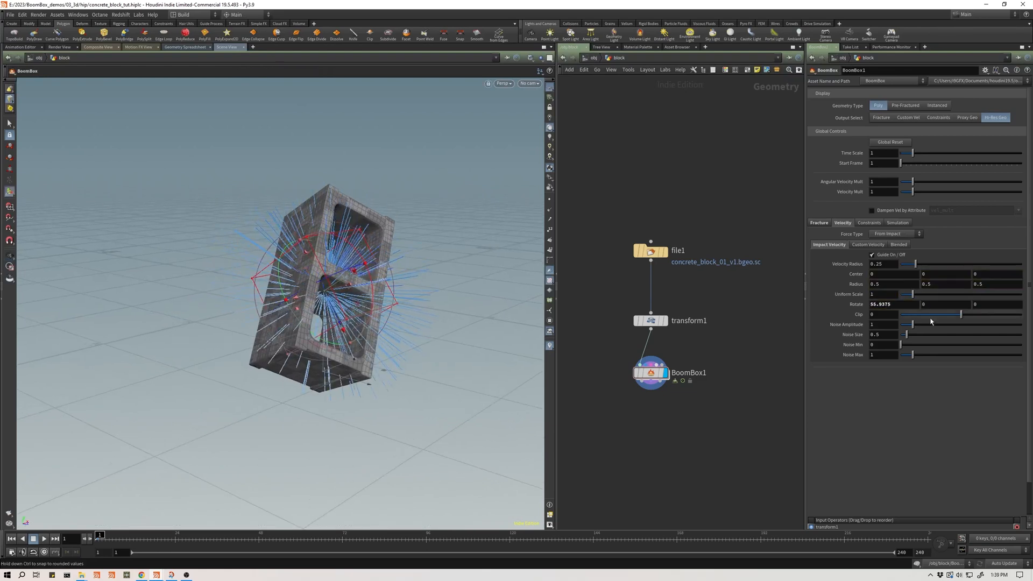
left_click_drag(958, 314, 978, 315)
- Move the impact velocity center to about 0, 0.08, 0.21 at the block's open face and set its Clip to 0.278
left_click_drag(345, 273, 507, 290, "alt")
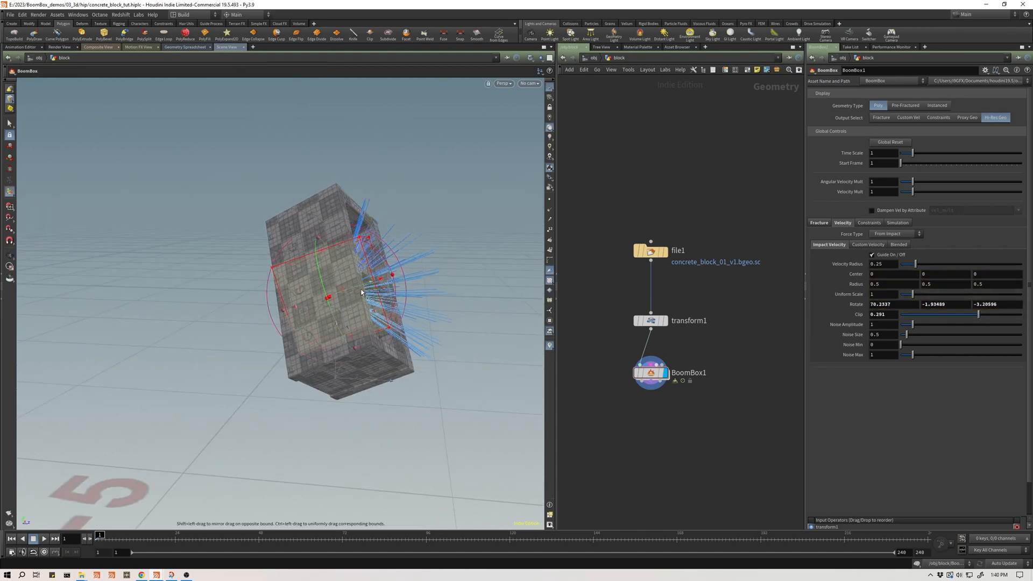
mouse_move(369, 291)
left_mouse_down()
mouse_move(449, 267)
mouse_move(386, 287)
left_mouse_up()
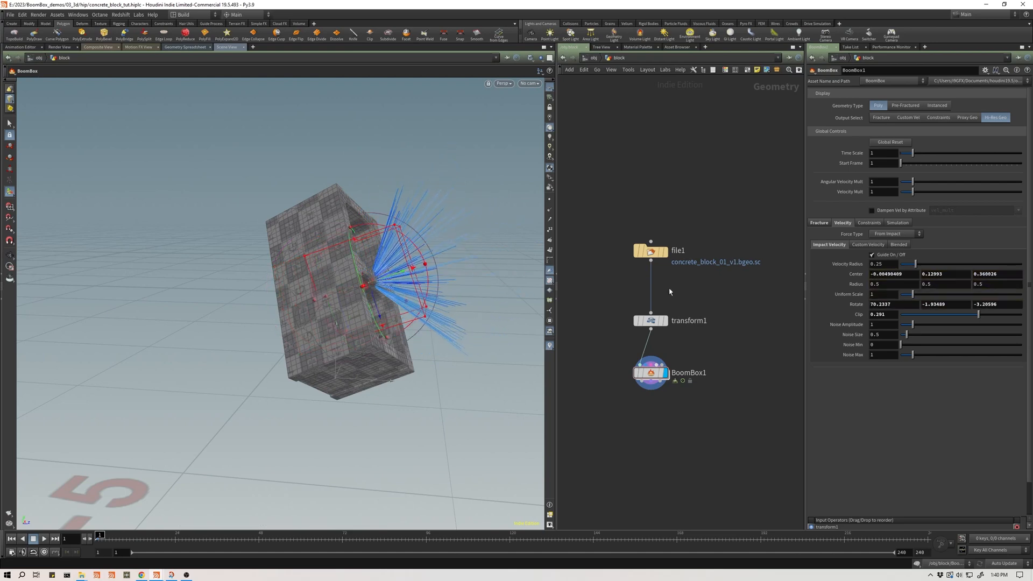
mouse_move(967, 316)
left_mouse_down()
mouse_move(922, 320)
mouse_move(980, 319)
left_mouse_up()
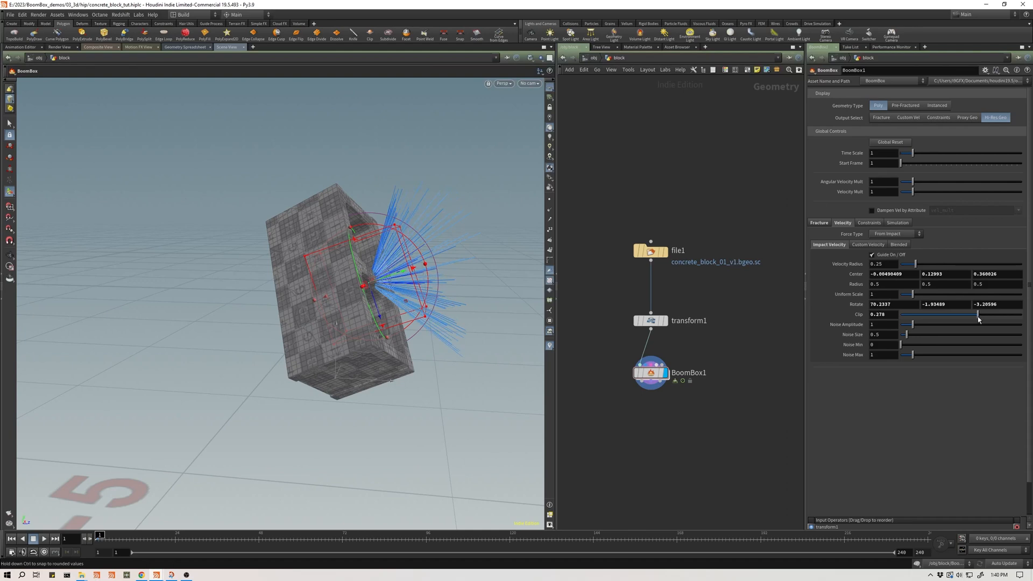
left_click_drag(402, 273, 221, 269)
left_click_drag(323, 275, 317, 296)
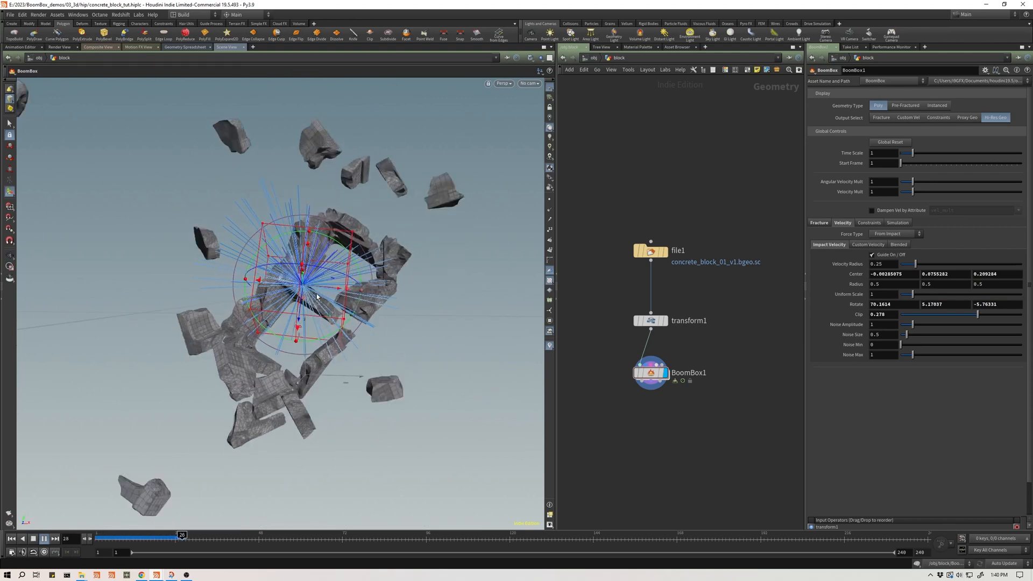
- Rewind to frame 1 and replay the explosion with real-time playback enabled
key("ctrl+Up")
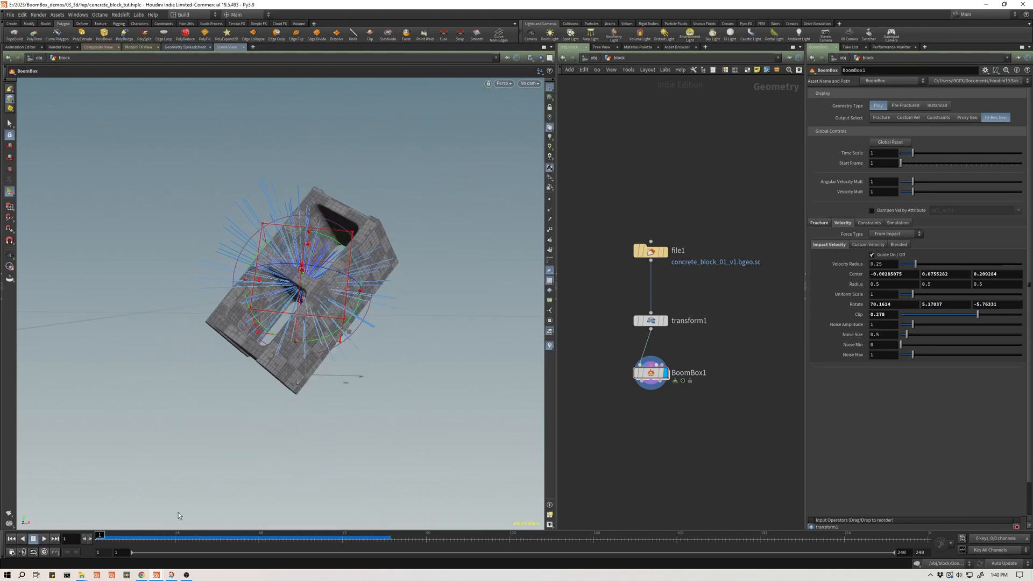
mouse_move(99, 538)
left_mouse_down()
mouse_move(230, 537)
mouse_move(72, 530)
left_mouse_up()
key("Up")
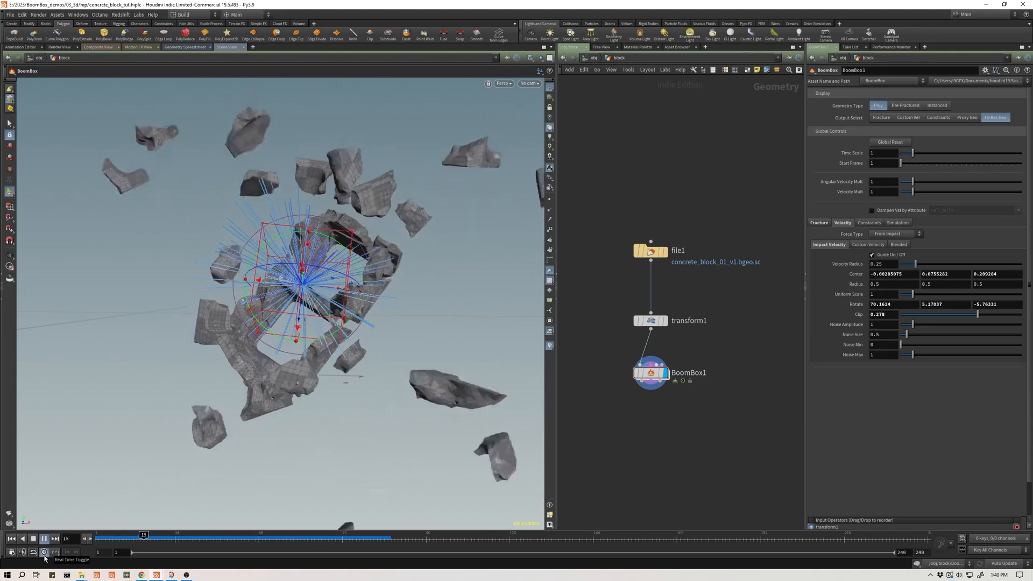
- Set the Angular Velocity Mult to 6 and replay the explosion from the first frame
key("ctrl+Up")
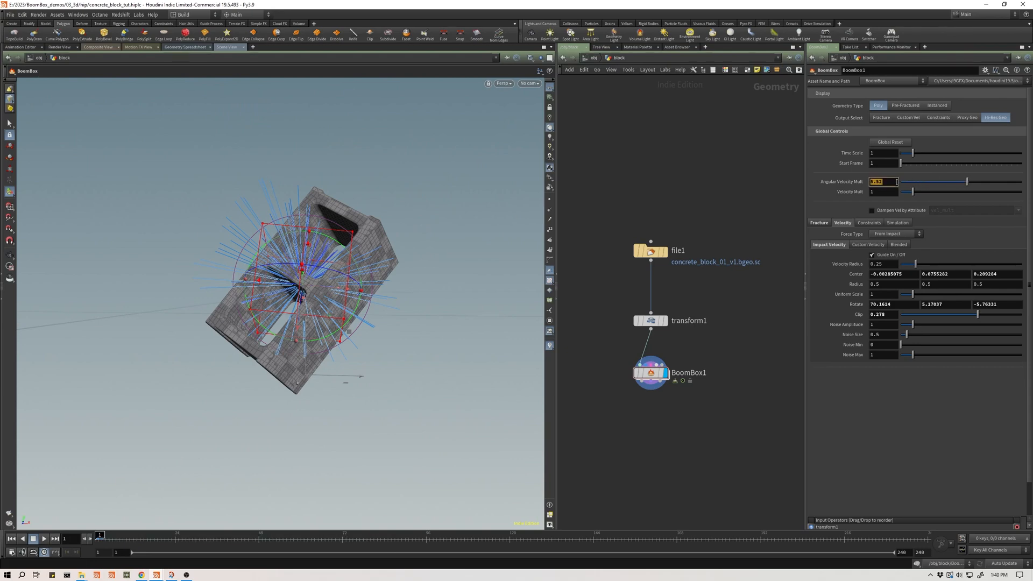
key("Up")
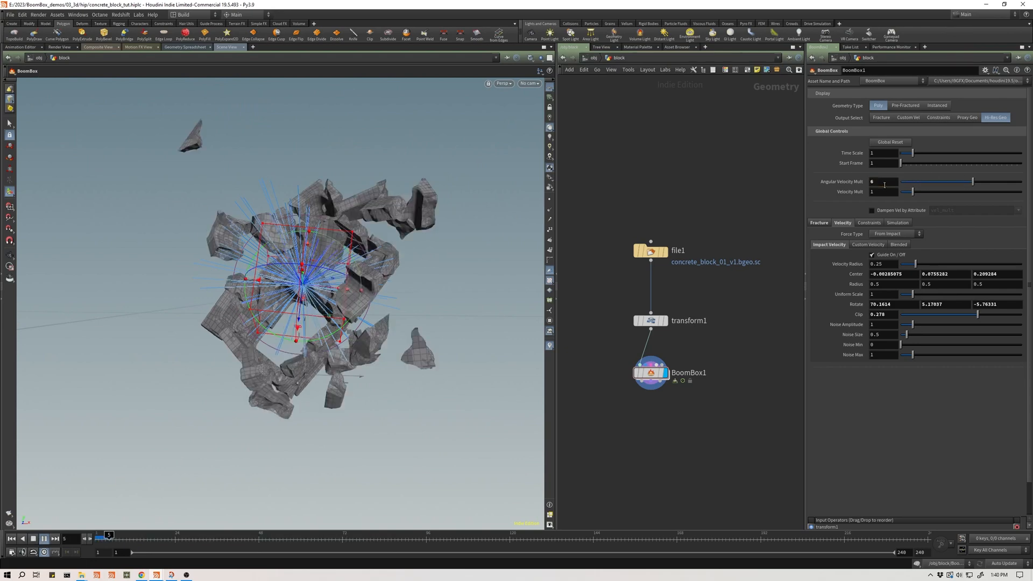
key("ctrl+Up")
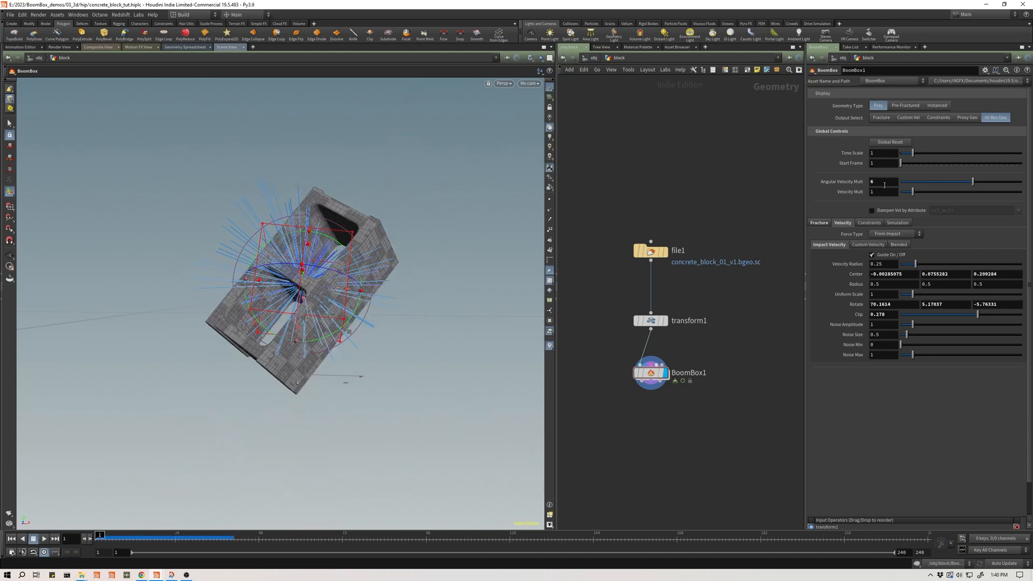
key("Up")
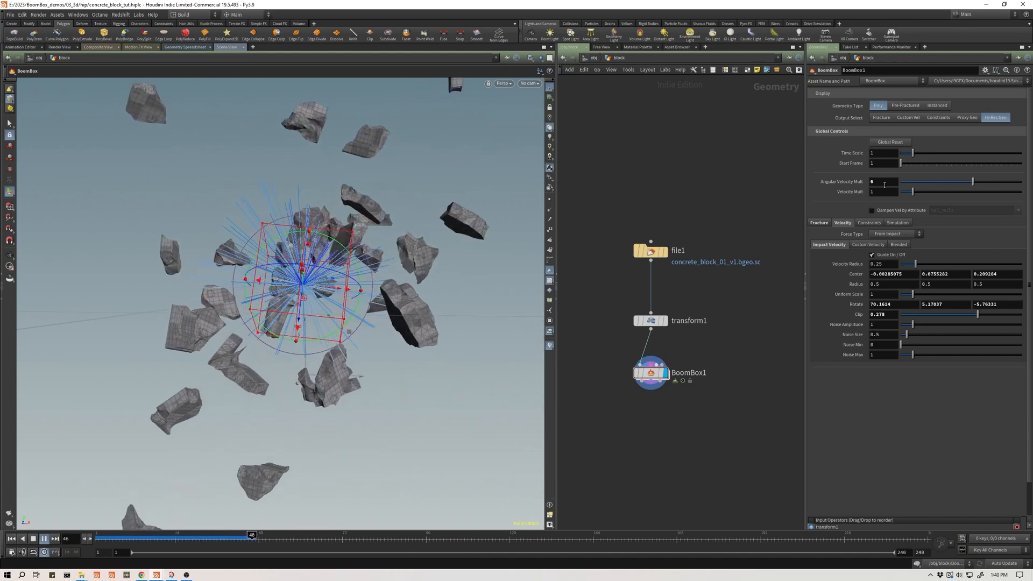
key("ctrl+Up")
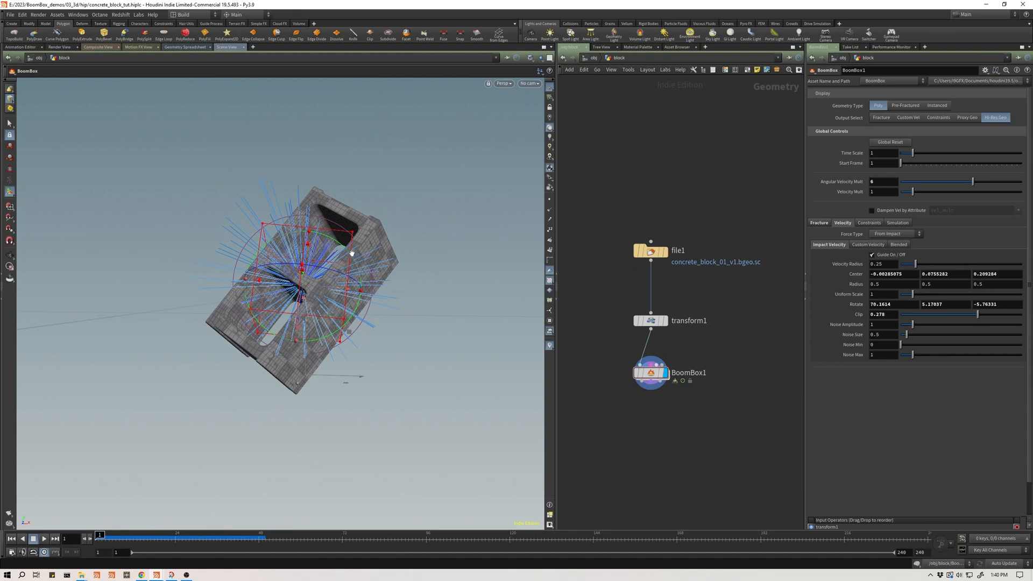
- Move the impact velocity center to about 0.009, 0.107, 0.3 and play the simulation before rewinding it
left_click_drag(351, 253, 278, 290, "alt")
key("Return")
key("Up")
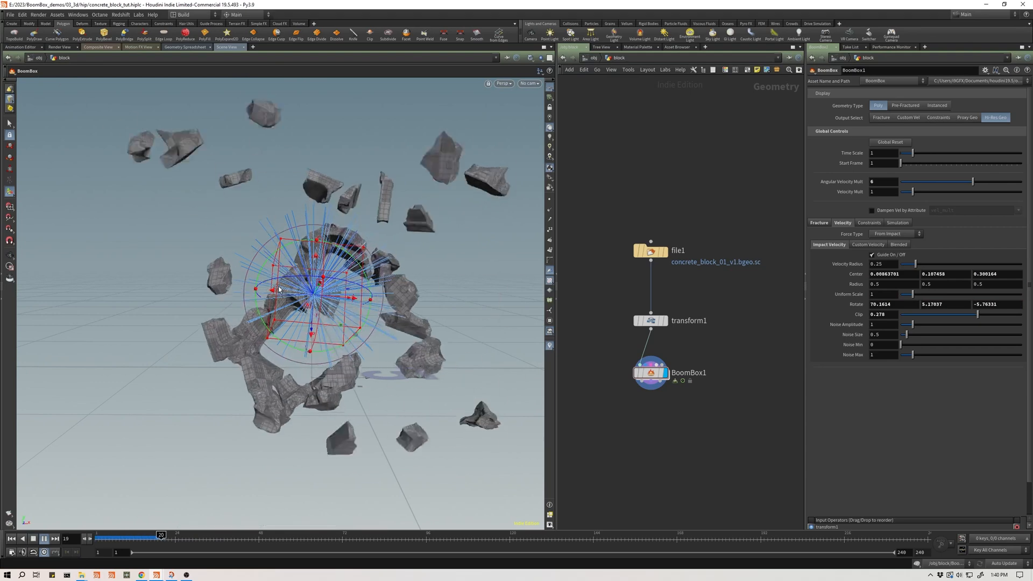
key("ctrl+Up")
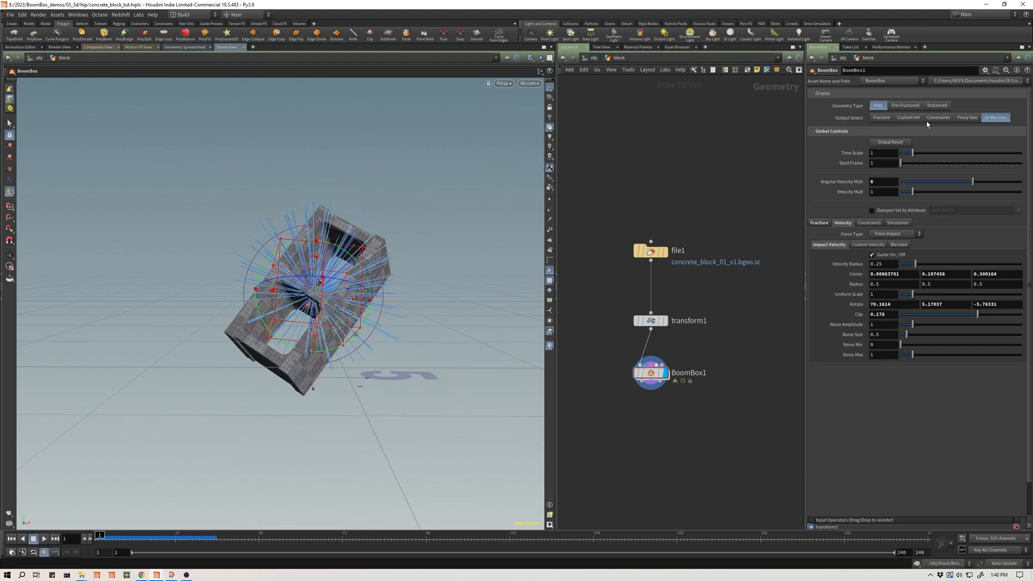
- Switch the BoomBox output to Constraints and turn the constraints on
left_click(944, 119)
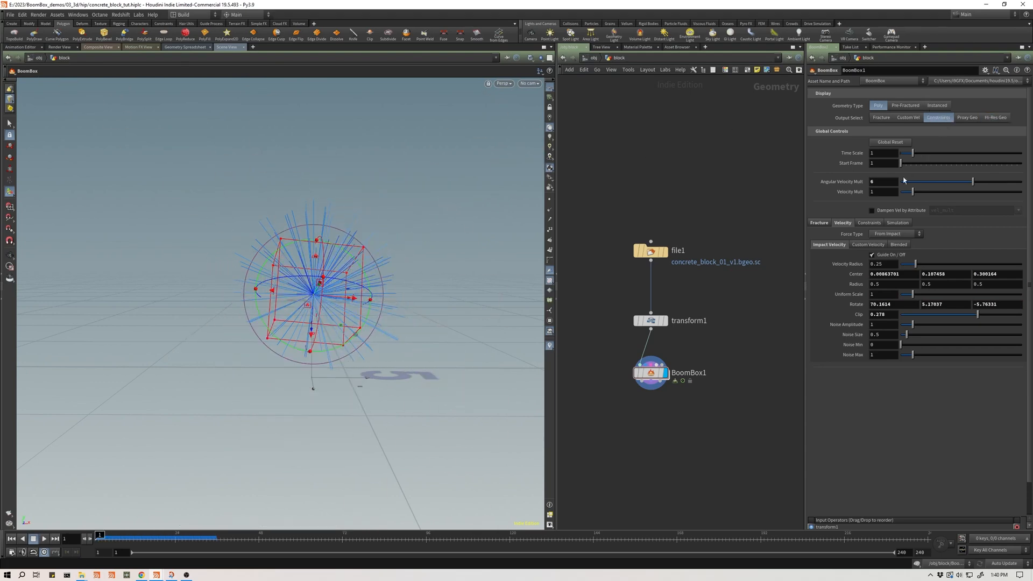
left_click(869, 223)
left_click(894, 235)
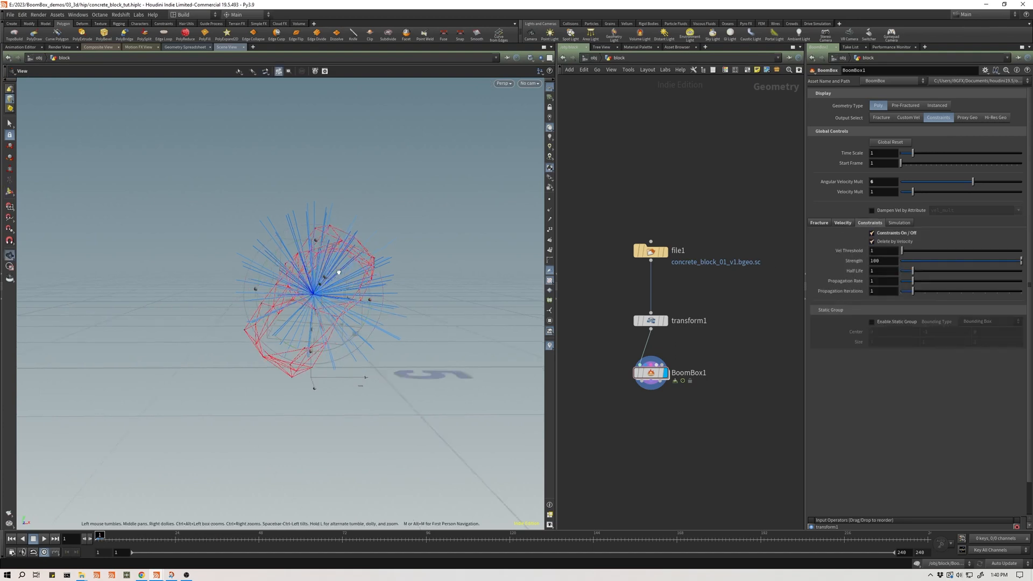
- Set the viewport's background color scheme to Dark and hide the reference grid
key("d")
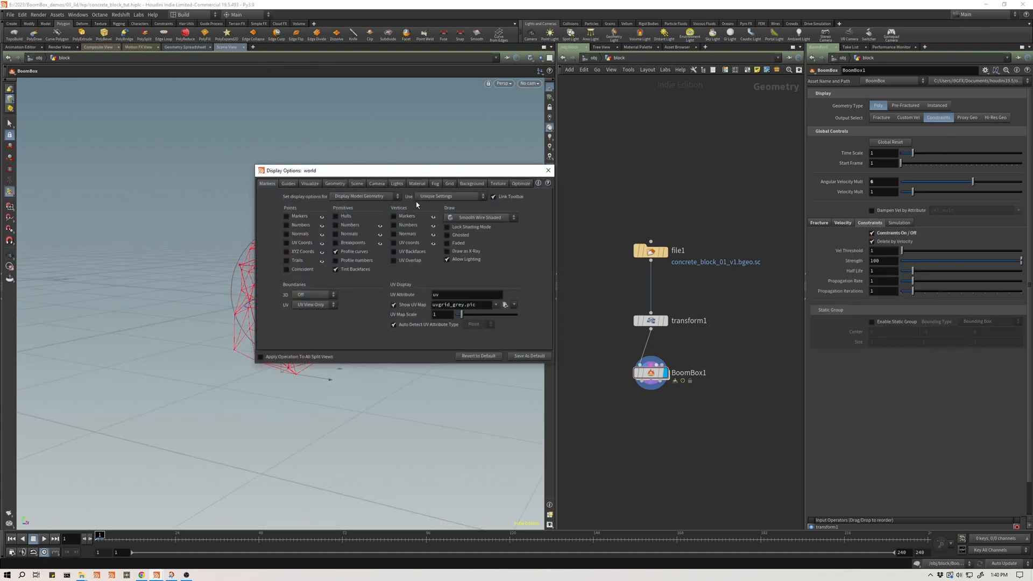
left_click(472, 184)
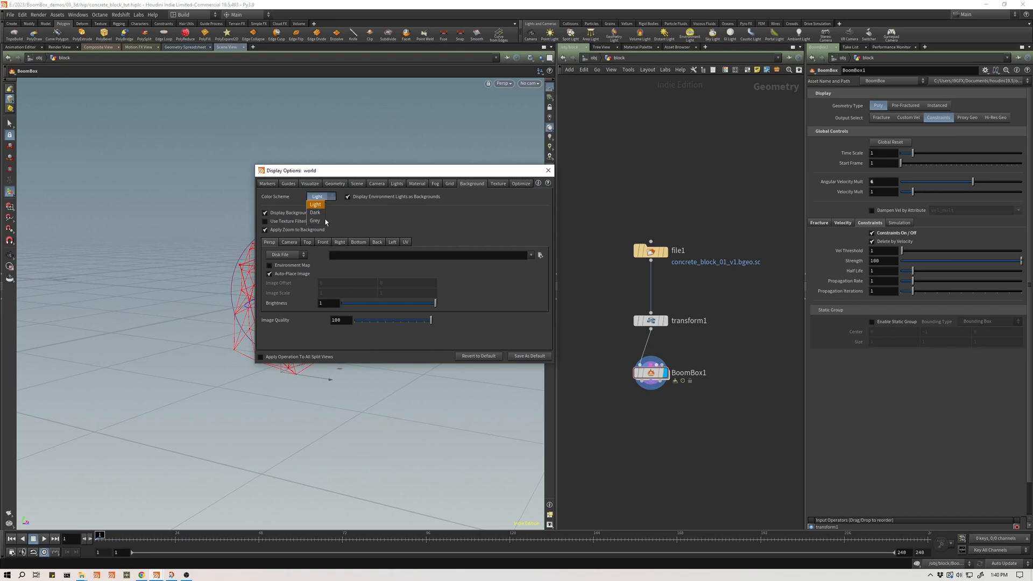
left_click(322, 216)
left_click(548, 170)
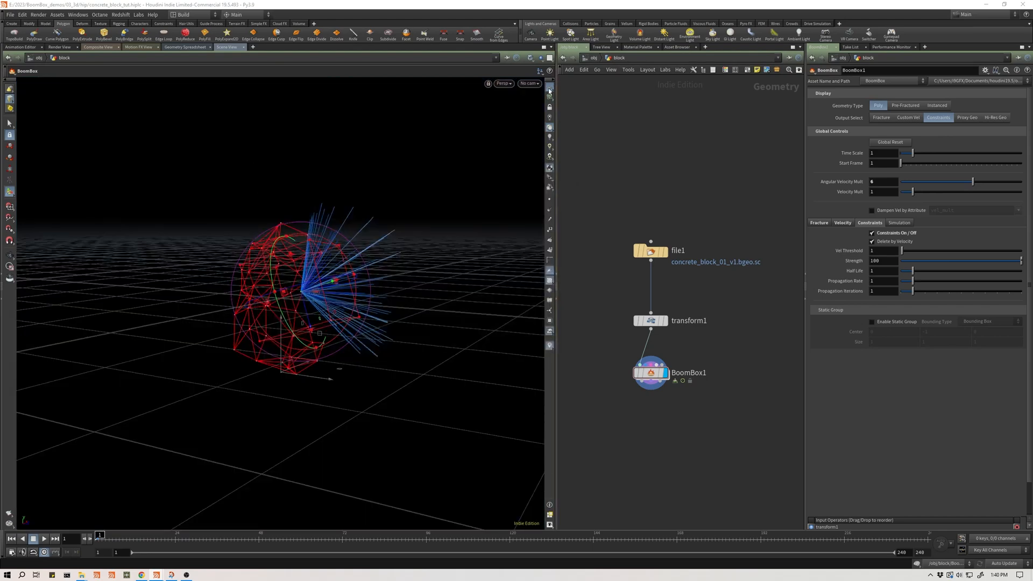
left_click(549, 89)
left_click_drag(316, 293, 225, 289, "alt")
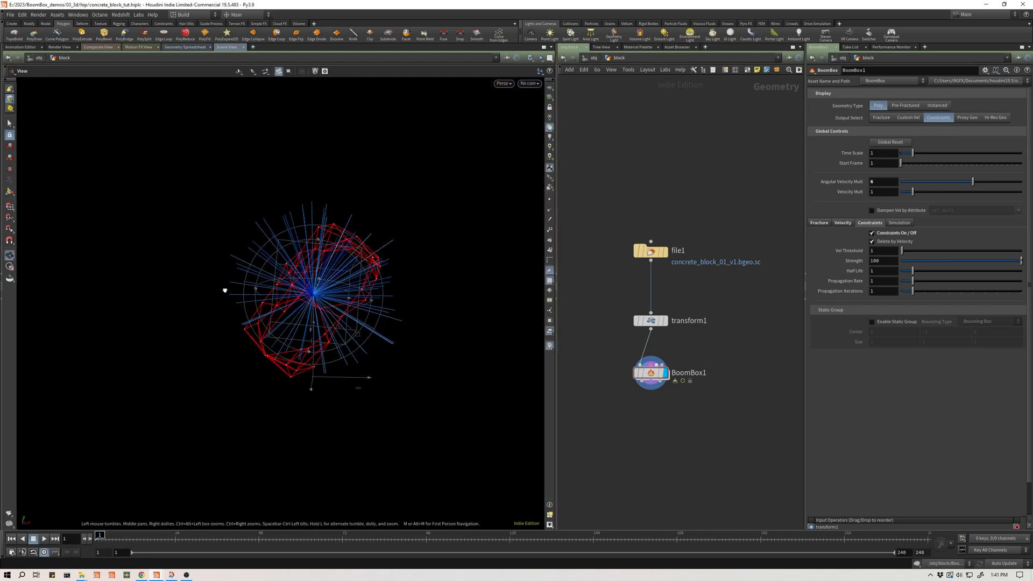
- Switch the BoomBox output to Hi-Res Geo and play the constrained simulation, then rewind it
key("Return")
left_click(983, 118)
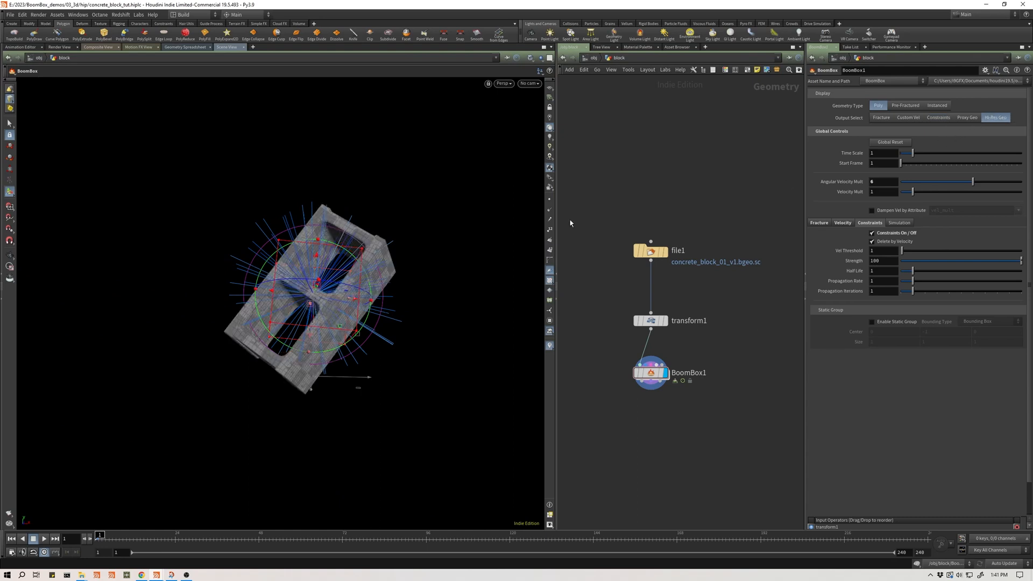
key("Up")
key("ctrl+Up")
key("Escape")
left_click_drag(376, 271, 440, 281)
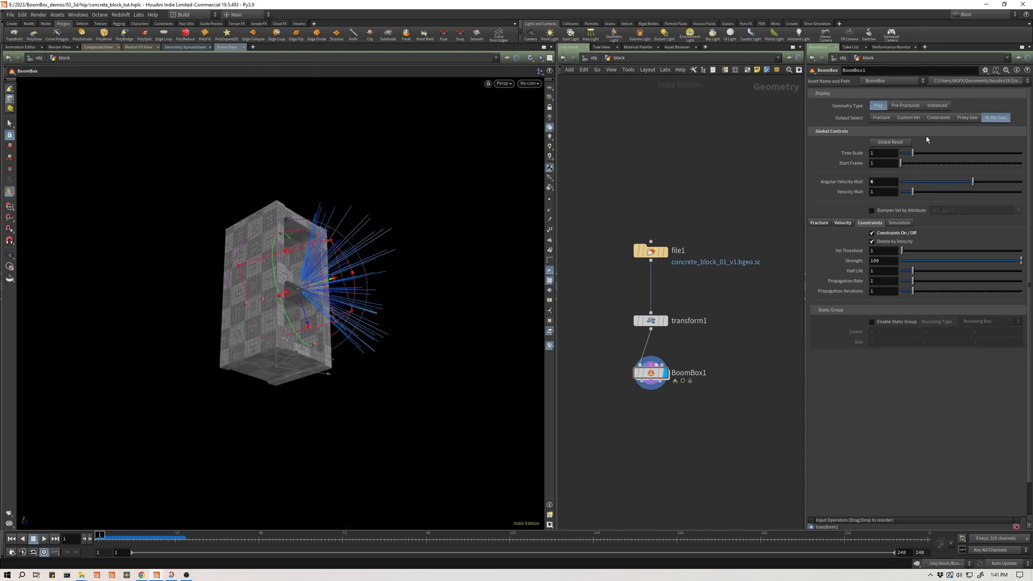
- Switch the output back to Constraints and adjust the impact Velocity Radius while viewing the constraint lines
left_click(935, 120)
left_click(851, 224)
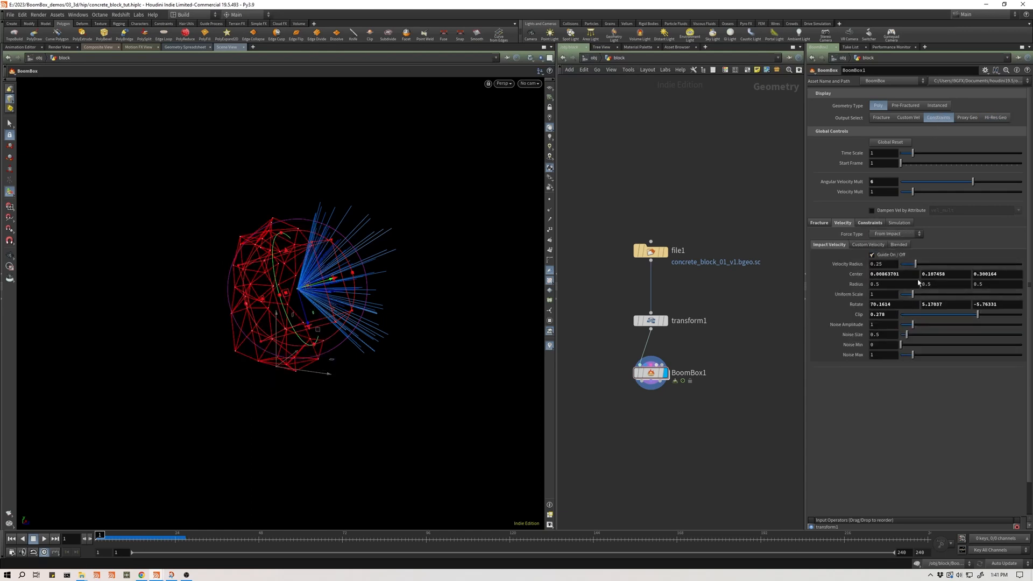
left_click_drag(913, 265, 922, 264)
left_click(875, 223)
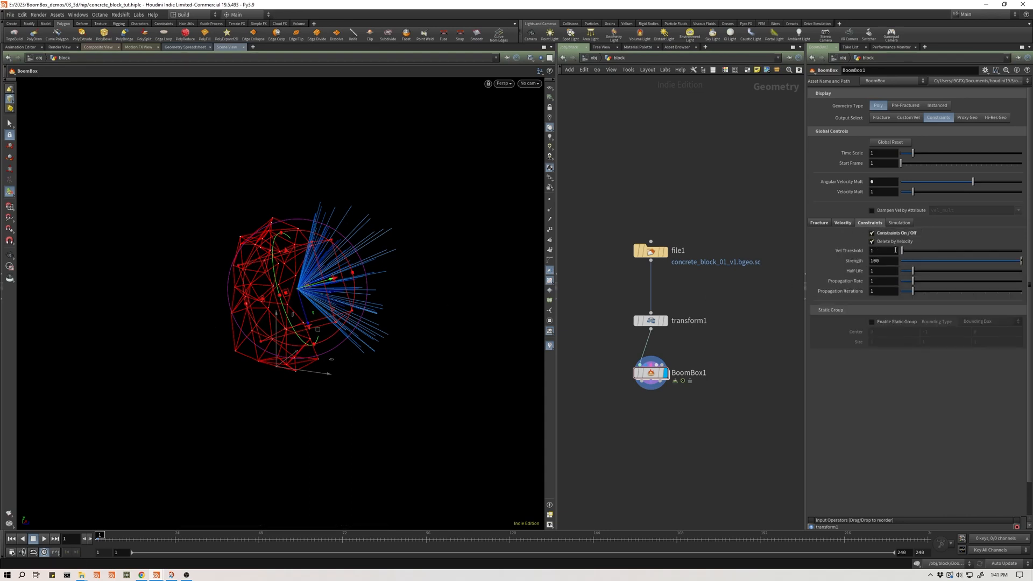
- Lower the constraints' Vel Threshold to 0
middle_click_drag(885, 250, 880, 262)
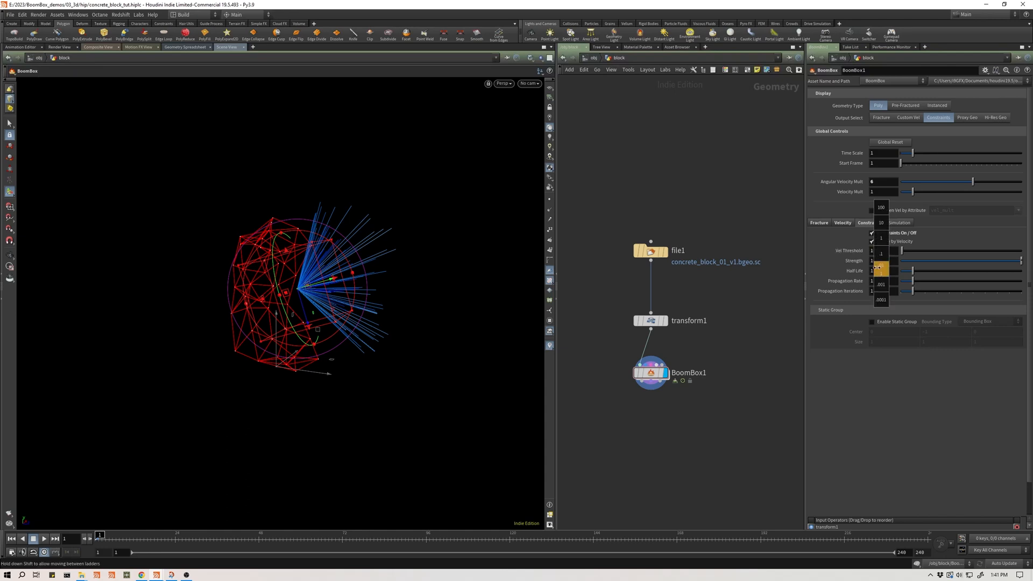
middle_click_drag(802, 267, 802, 267)
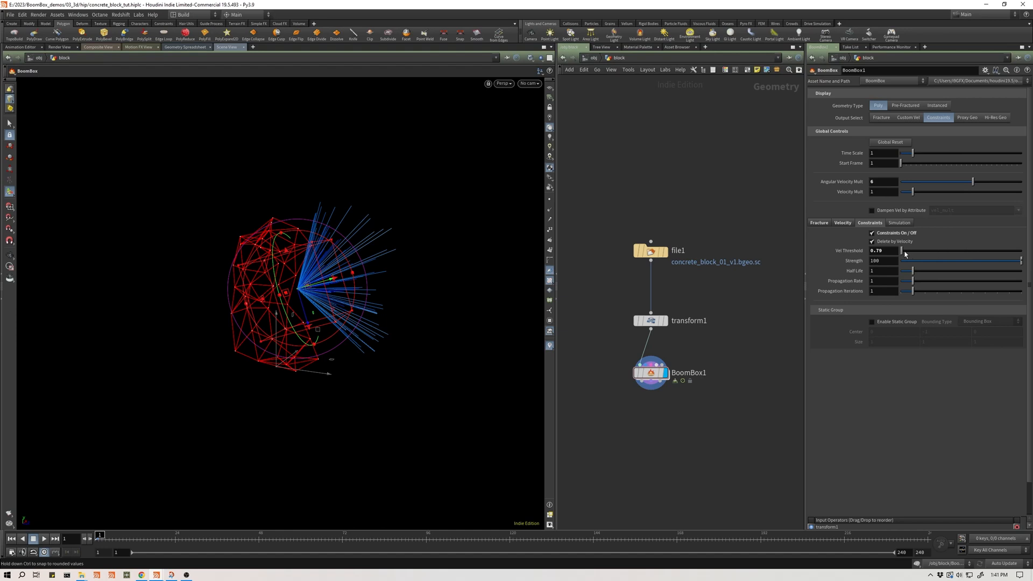
mouse_move(905, 254)
left_mouse_down()
mouse_move(917, 253)
mouse_move(884, 255)
mouse_move(909, 257)
left_mouse_up()
left_click_drag(900, 256, 857, 250)
key("Escape")
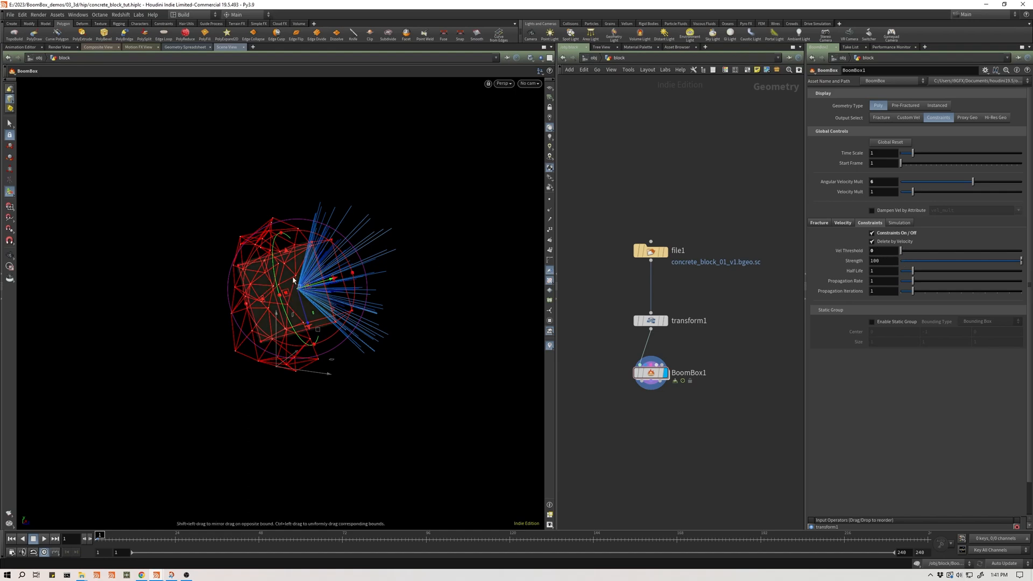
- Return the output to Hi-Res Geo and play the simulation with the new constraint threshold
left_click_drag(371, 279, 291, 279)
key("Return")
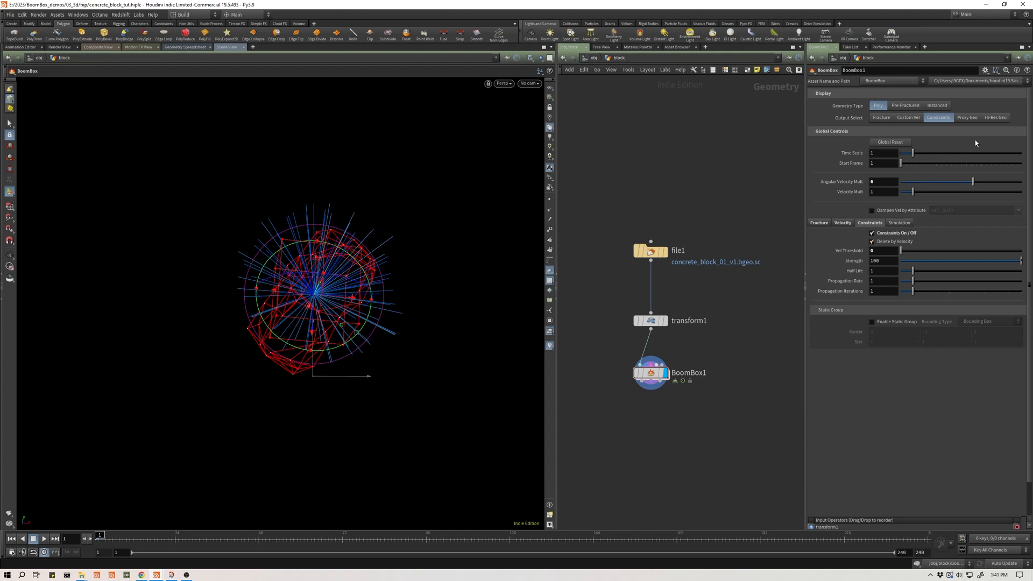
left_click(996, 117)
key("Up")
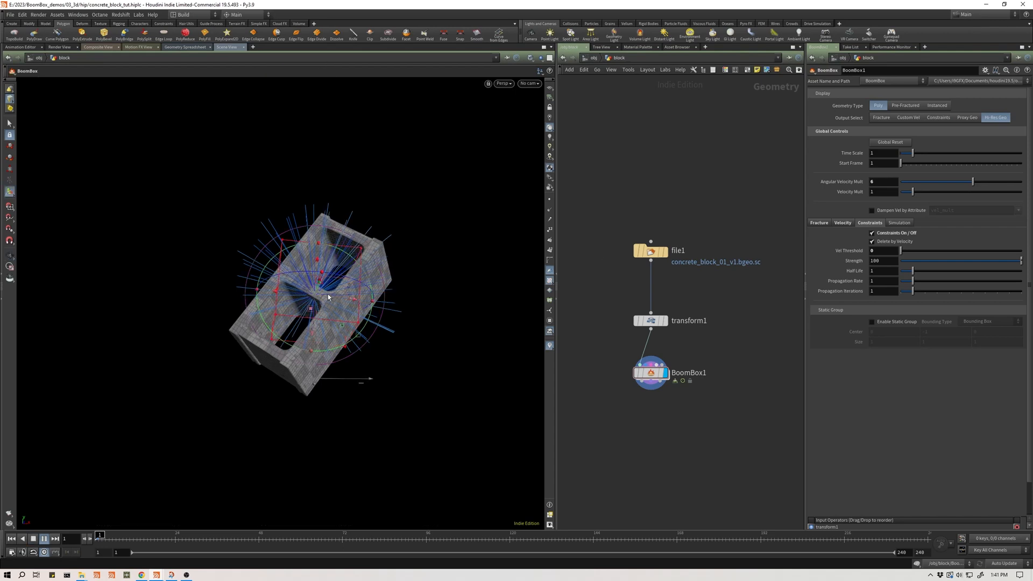
key("ctrl+Up")
- Increase the impact Velocity Radius to 0.482 and replay the simulation
left_click(844, 223)
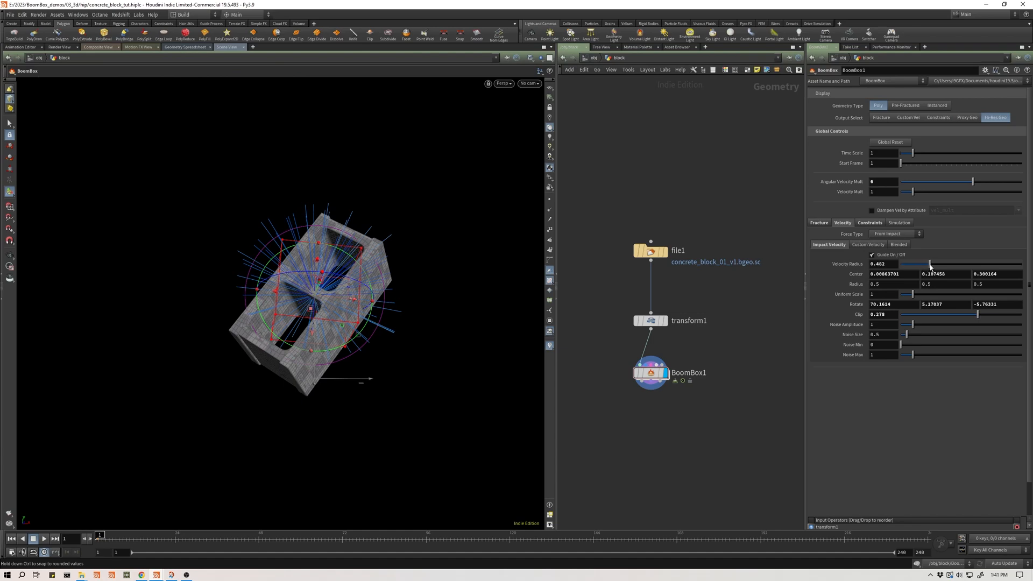
key("Up")
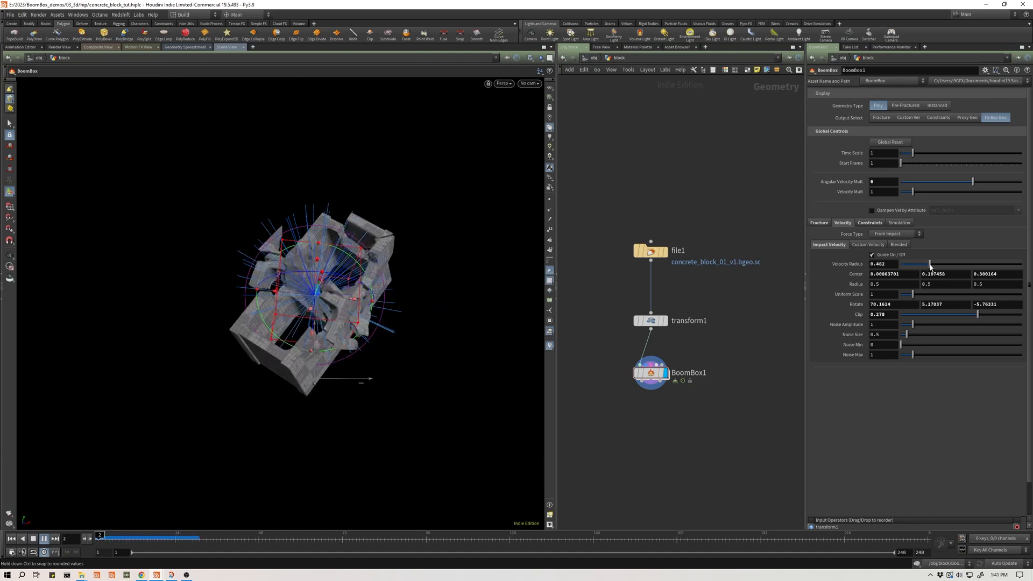
key("ctrl+Up")
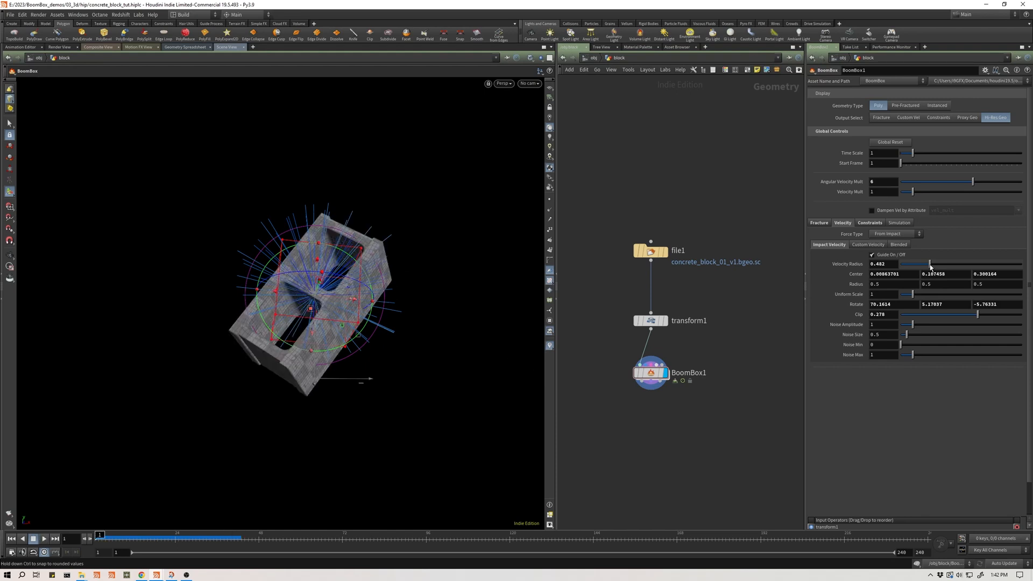
- Set the constraint Strength to 1 and replay the explosion from the first frame
left_click(869, 222)
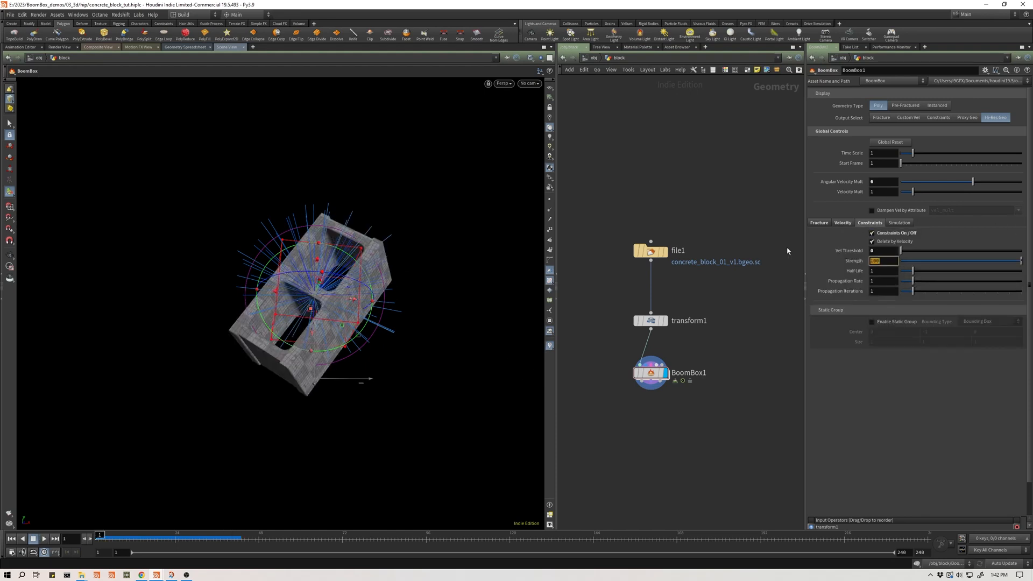
type("1")
key("Return")
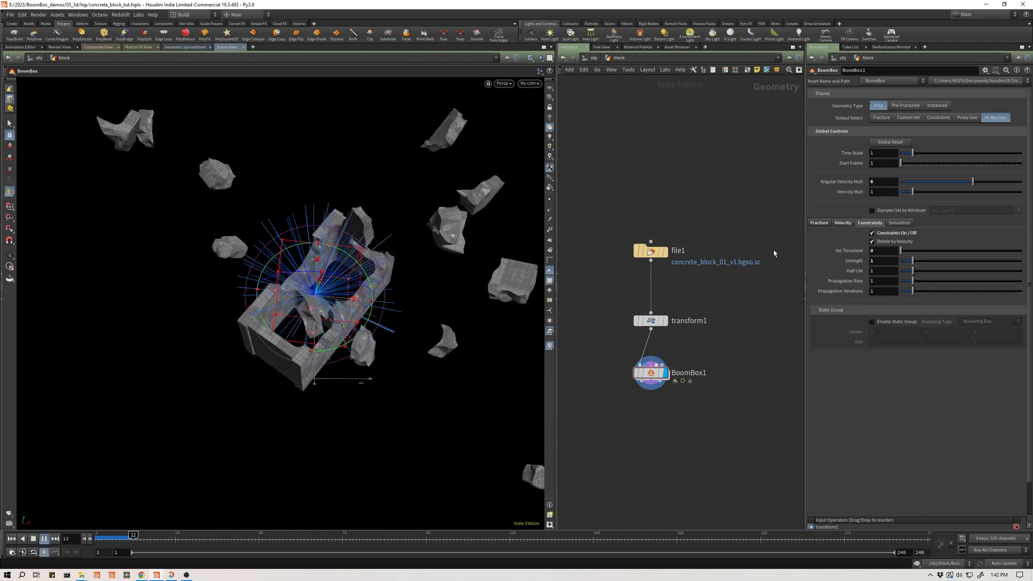
key("ctrl+Up")
key("Up")
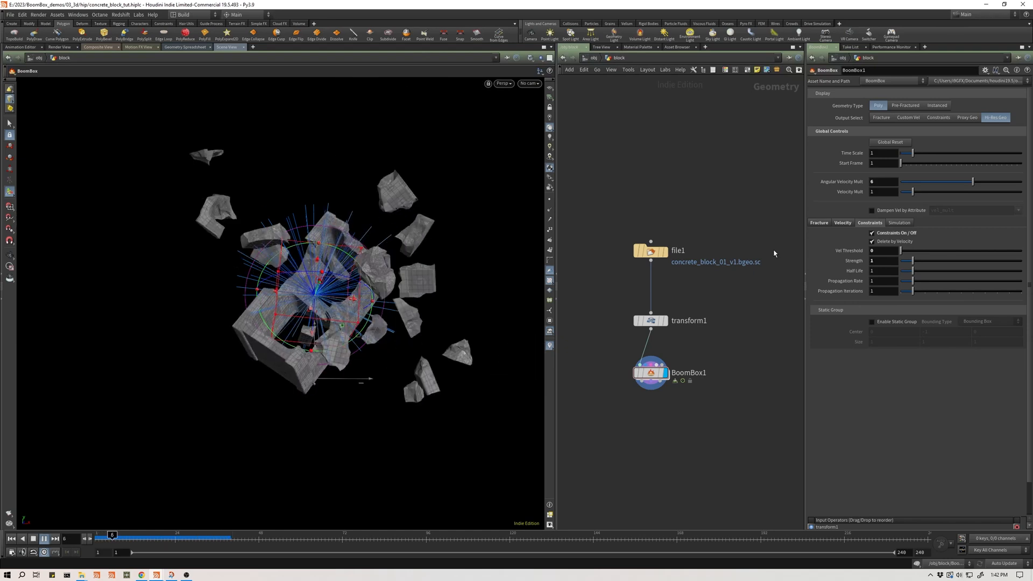
- Turn the BoomBox constraints off and replay the explosion from the first frame
key("ctrl+Up")
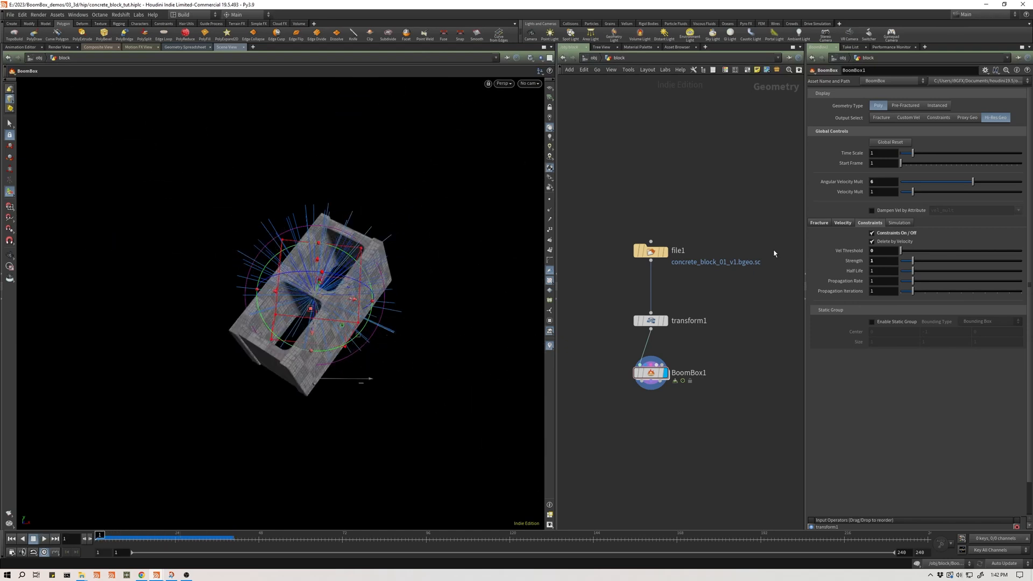
key("Up")
key("ctrl+Up")
key("Up")
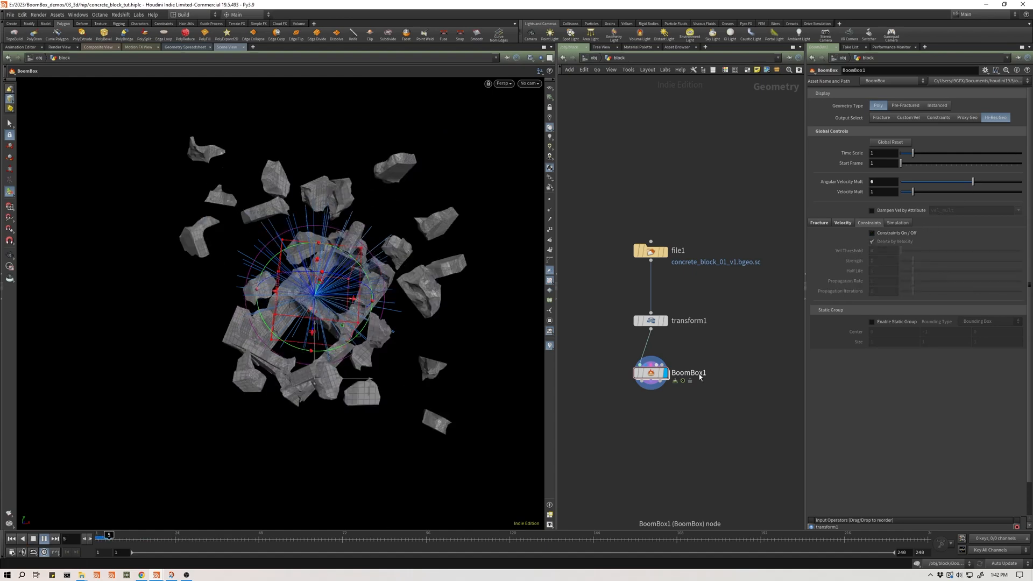
key("ctrl+Up")
key("Up")
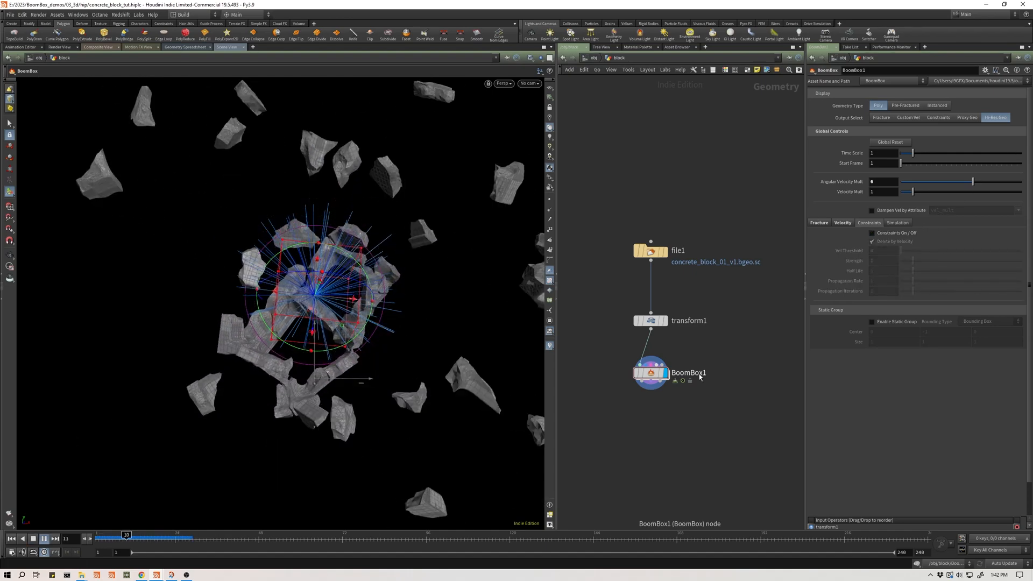
key("ctrl+Up")
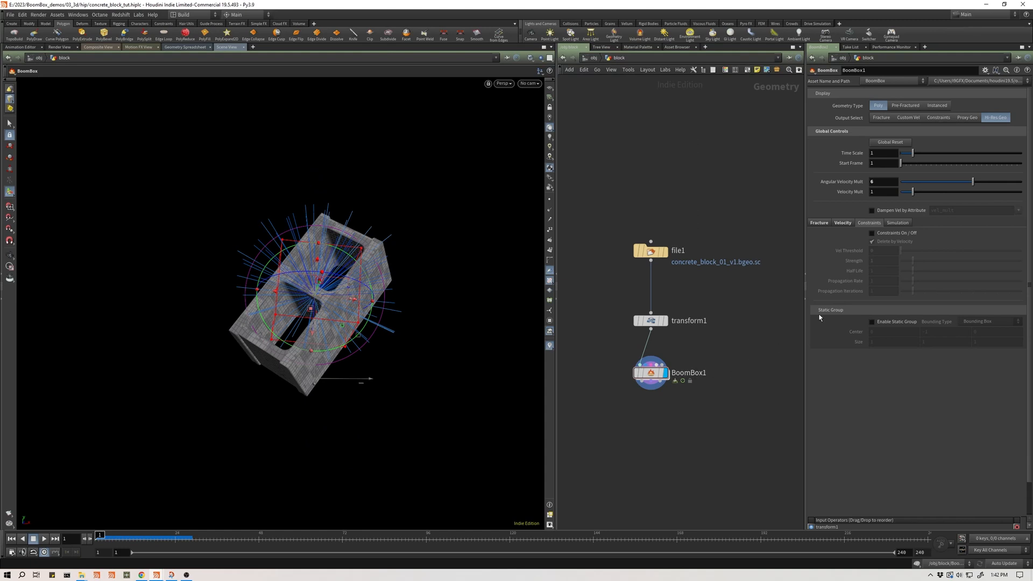
- Switch the velocity Force Type to Custom from Edit and turn on the custom velocity guide
left_click(846, 224)
left_click(896, 234)
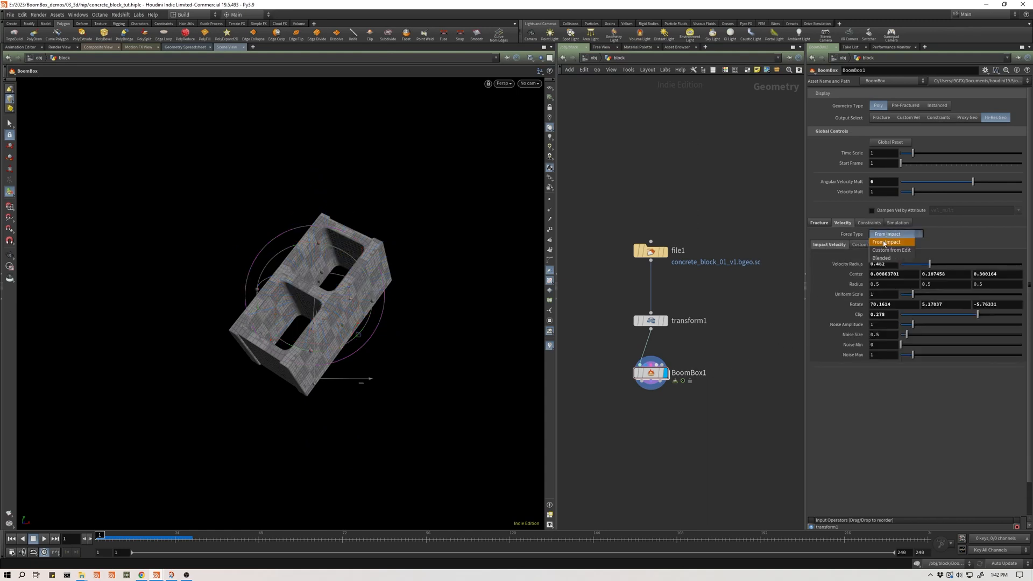
left_click(874, 243)
left_click(890, 256)
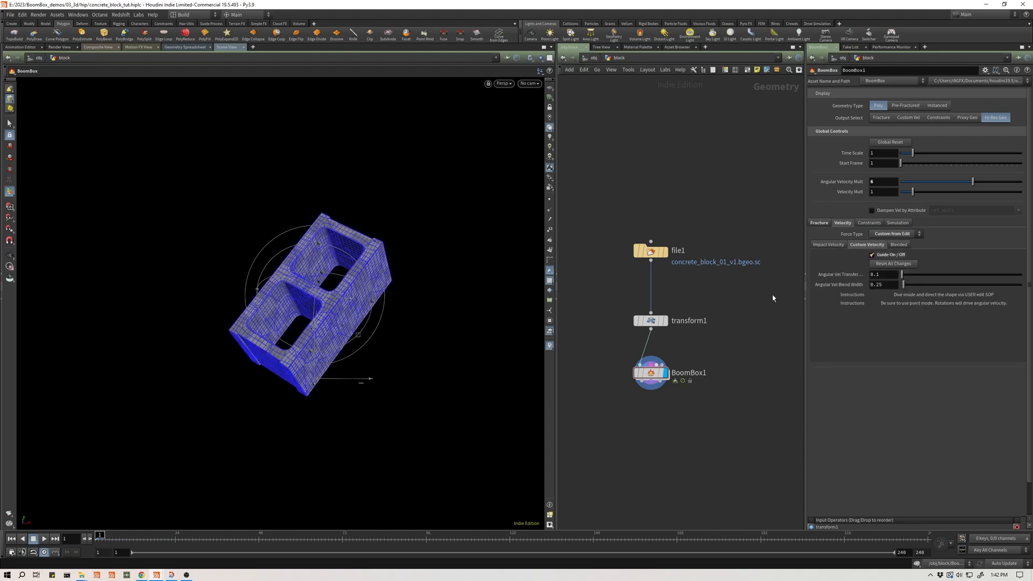
- Go inside the BoomBox1 node and prepare EDIT_user for selecting points on the block
double_click(651, 373)
key("h")
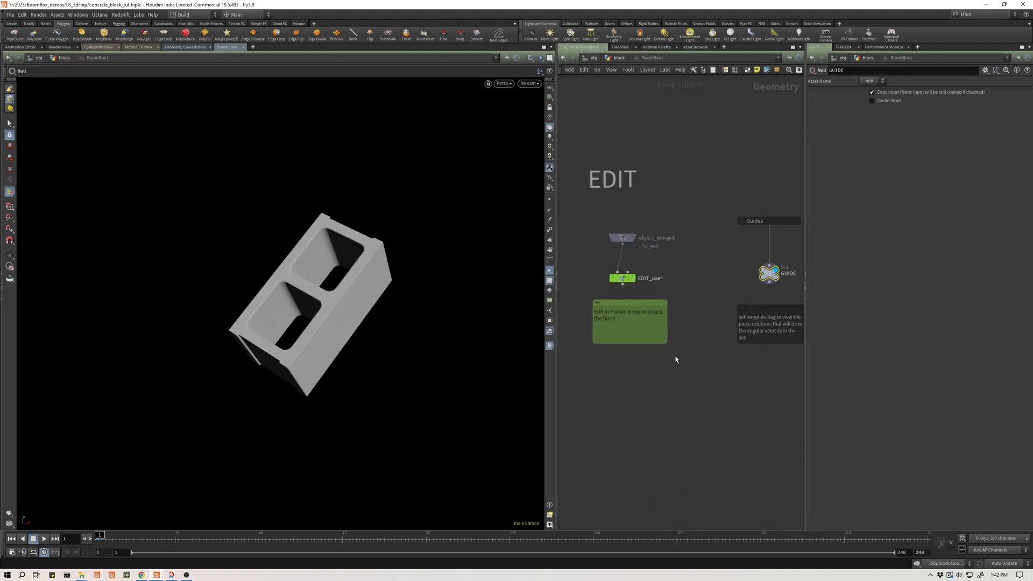
left_click(622, 277)
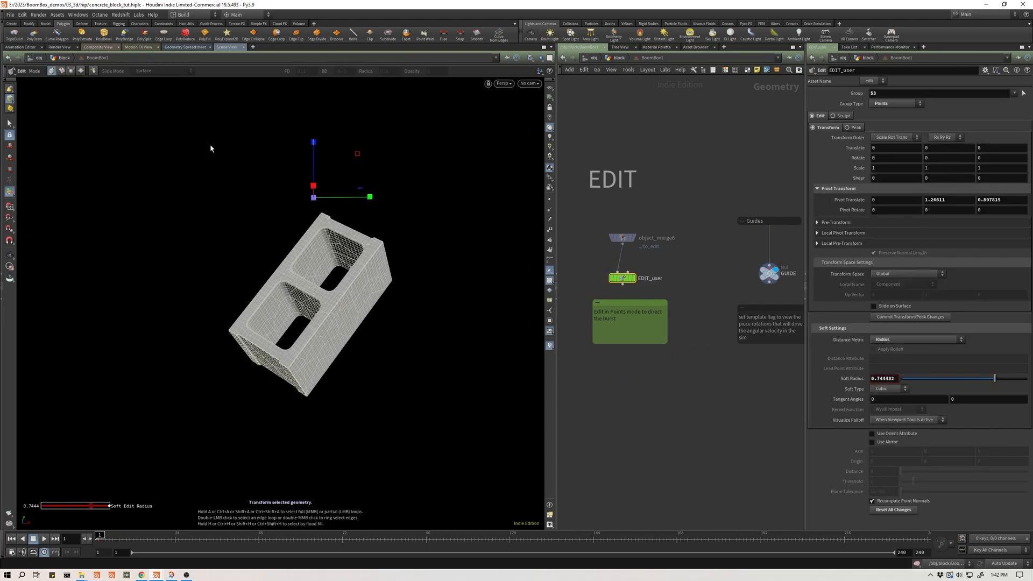
key("s")
left_click(153, 71)
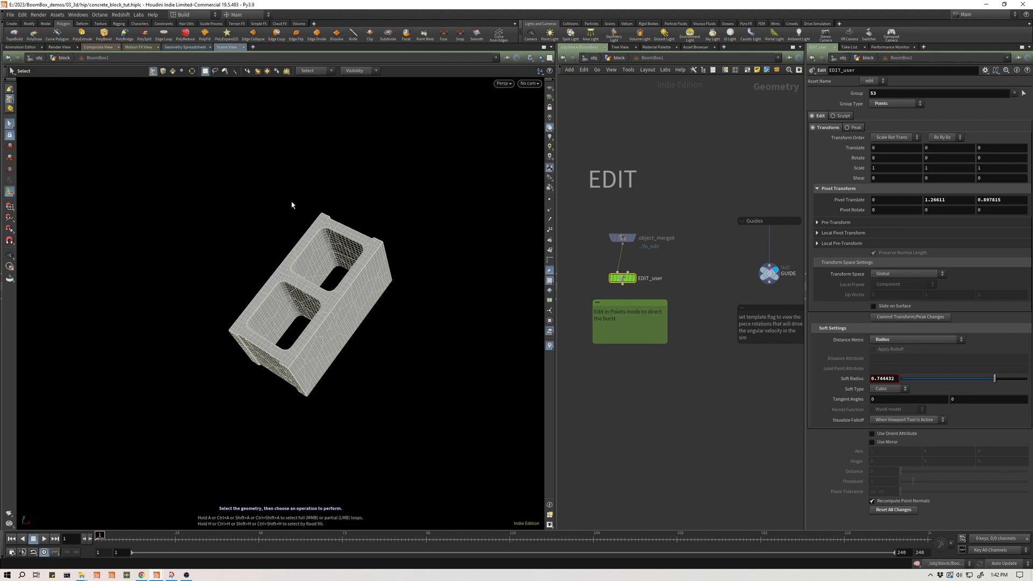
- Select the point on the block's upper corner, pull its piece upward by about 0.73 in Y, and rotate it
left_click_drag(291, 192, 326, 236)
key("Return")
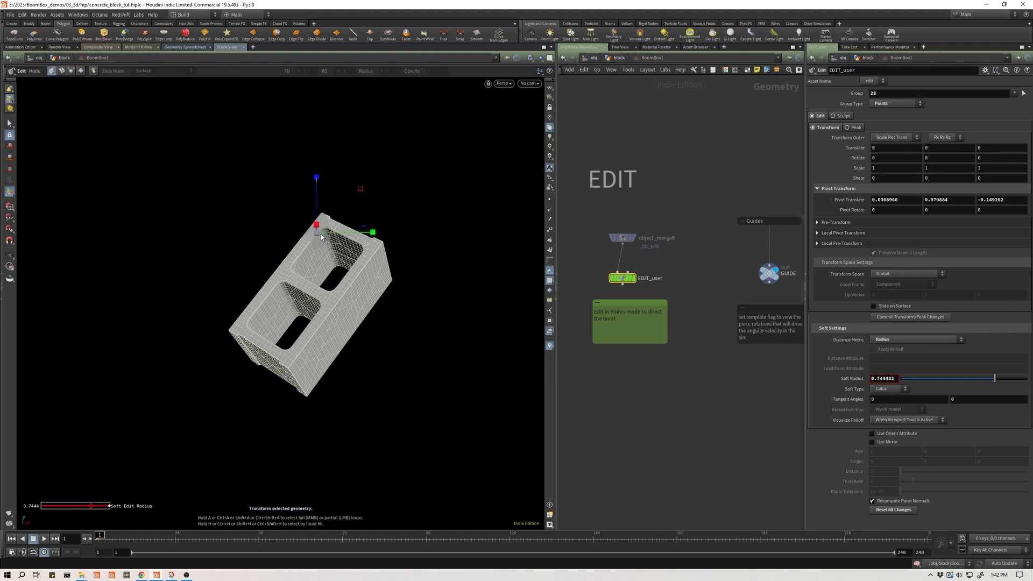
key("y")
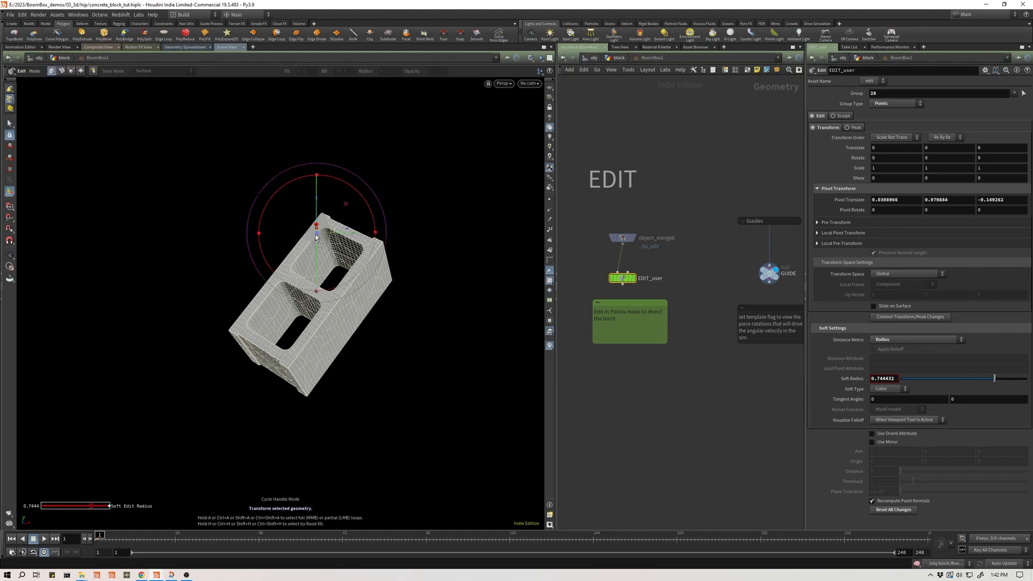
left_click_drag(315, 234, 323, 139)
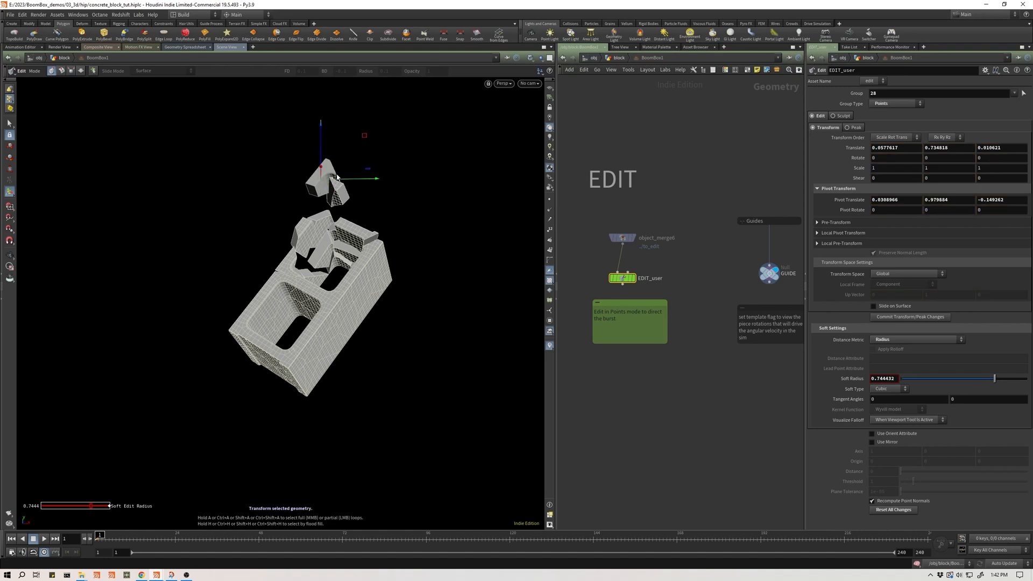
key("y")
left_click_drag(322, 210, 332, 251)
key("y")
- Select the points at the block's lower end and pull and rotate their pieces away from the block
key("s")
left_click_drag(298, 359, 408, 376)
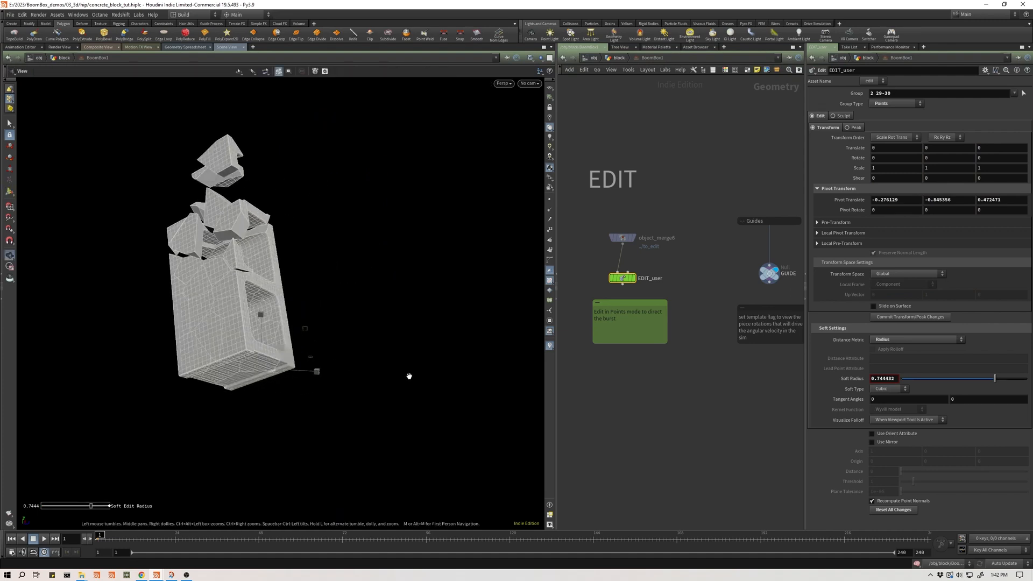
key("s")
left_click_drag(329, 348, 393, 373)
key("r")
left_click_drag(393, 372, 174, 319, "alt")
- Select a point on the block's side, move its piece outward about -0.88 in X, and rotate it about 15.3 degrees in Z
key("s")
key("s")
key("Return")
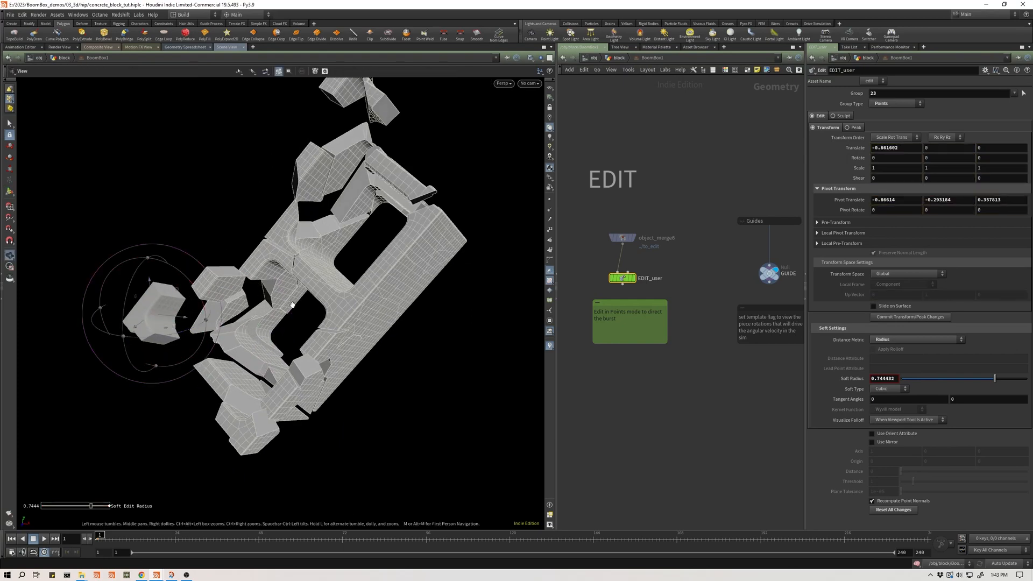
mouse_move(237, 315)
left_mouse_down("alt")
mouse_move(302, 293)
mouse_move(232, 303)
left_mouse_up("alt")
- Try smaller and larger soft edit radii on the side piece, including 0.5, and return the radius to 0.744432
scroll(242, 305, "down", 4)
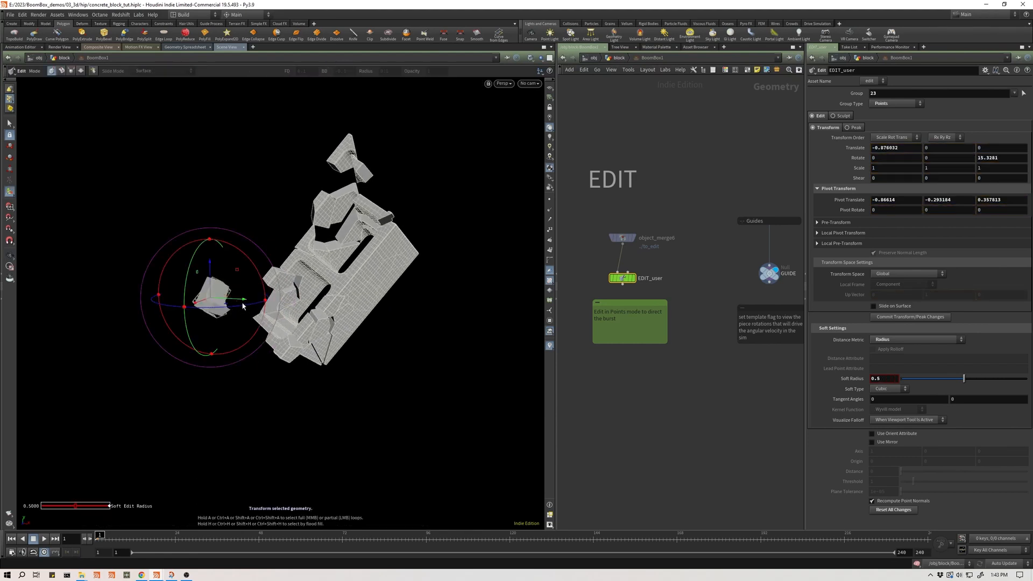
scroll(243, 305, "up", 6)
scroll(242, 306, "up", 6)
scroll(242, 305, "down", 10)
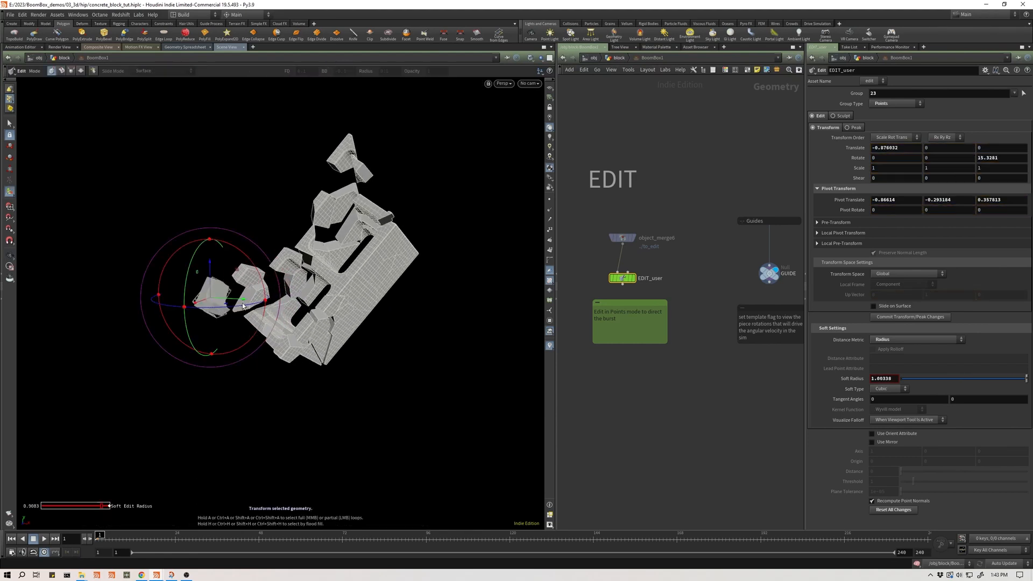
scroll(242, 305, "up", 3)
scroll(242, 306, "down", 2)
scroll(242, 305, "up", 1)
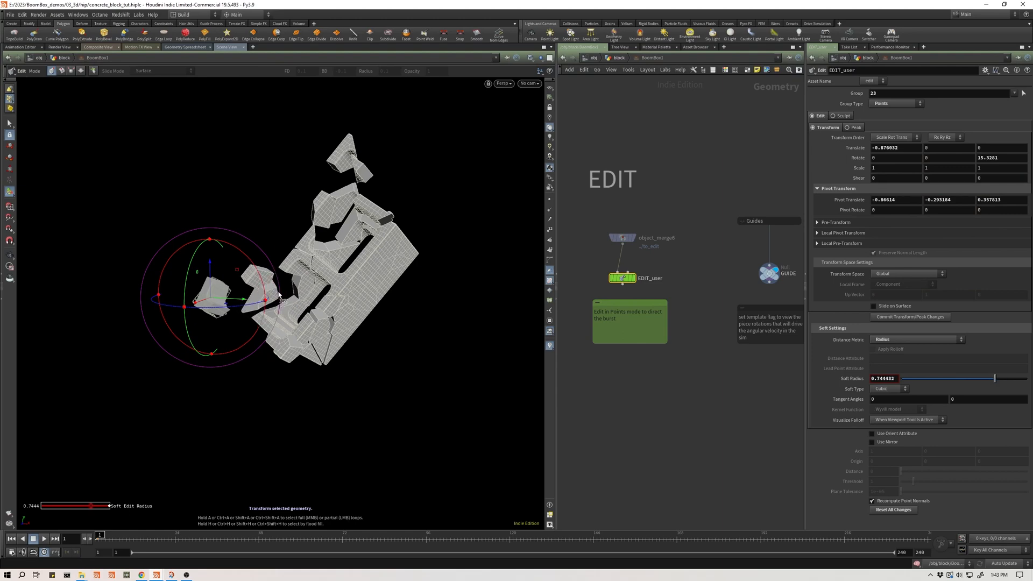
- Return to the block network, turn the custom velocity guide off, and replay the custom-driven explosion several times
left_click_drag(280, 295, 339, 309, "alt")
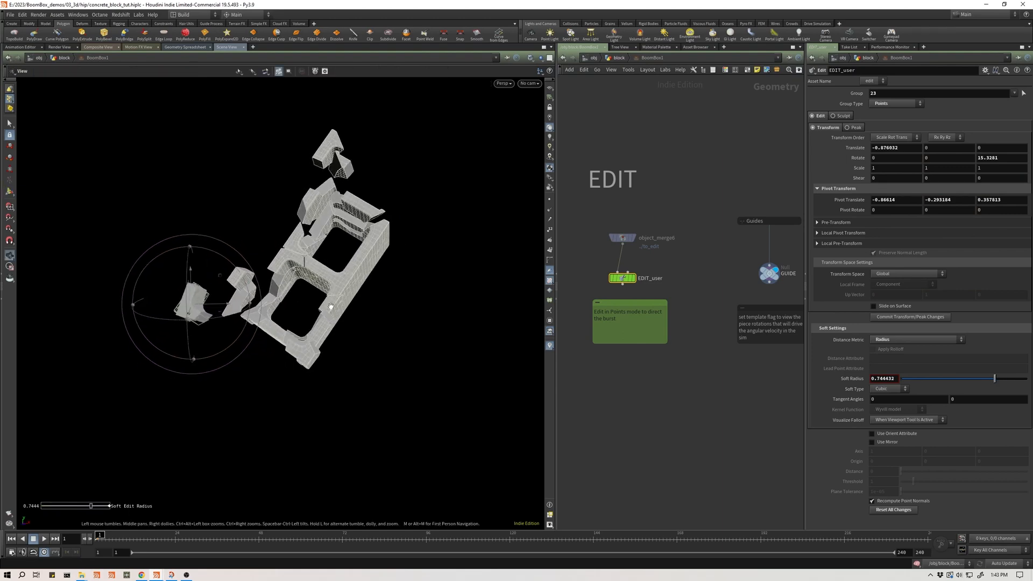
key("u")
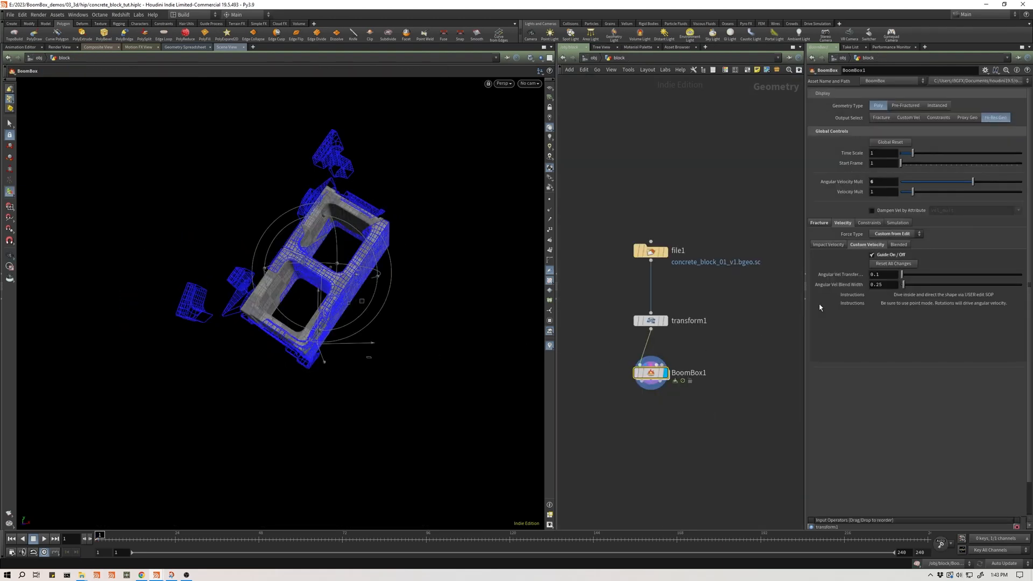
left_click(886, 257)
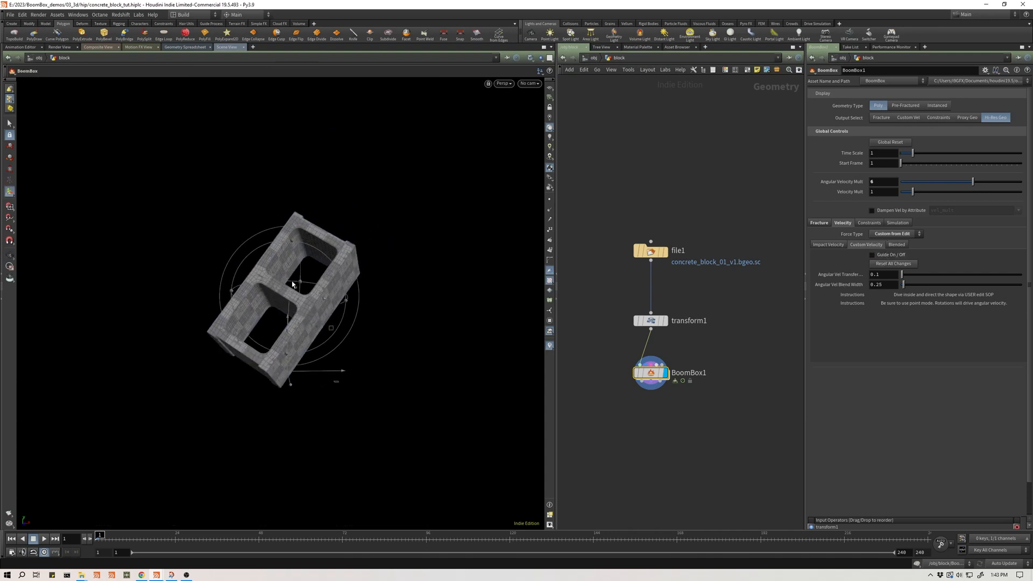
key("Up")
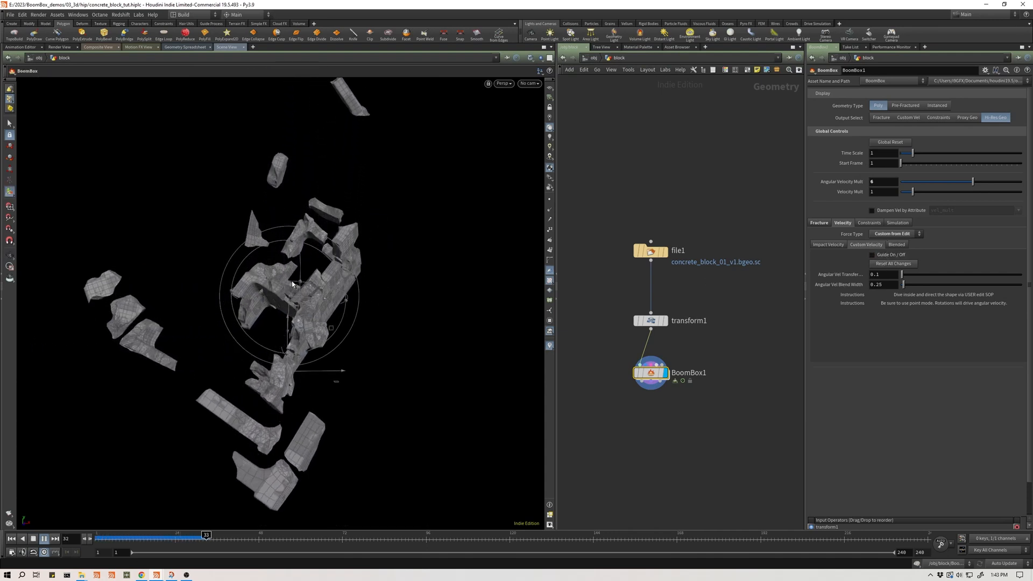
key("ctrl+Up")
key("Up")
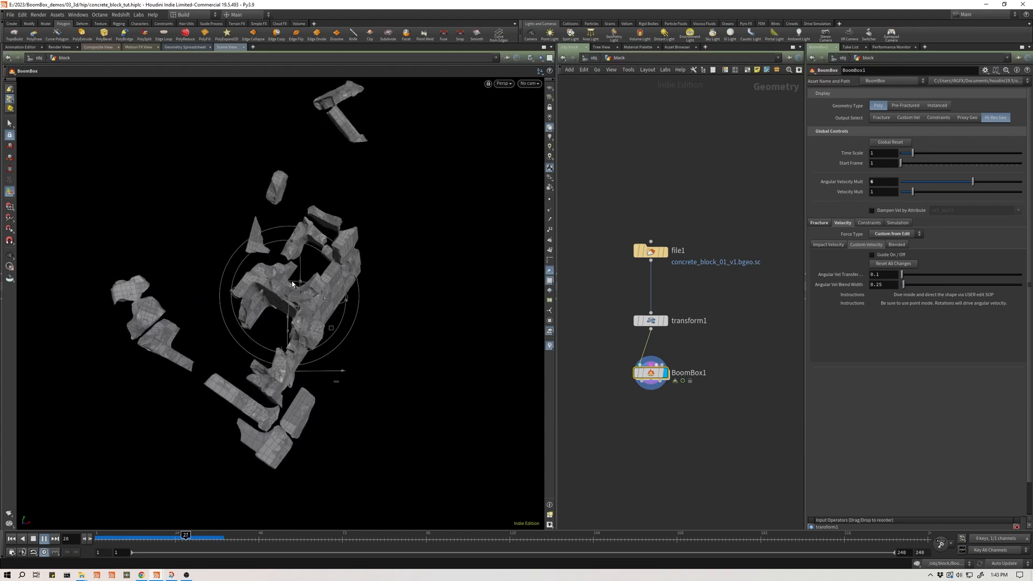
key("ctrl+Up")
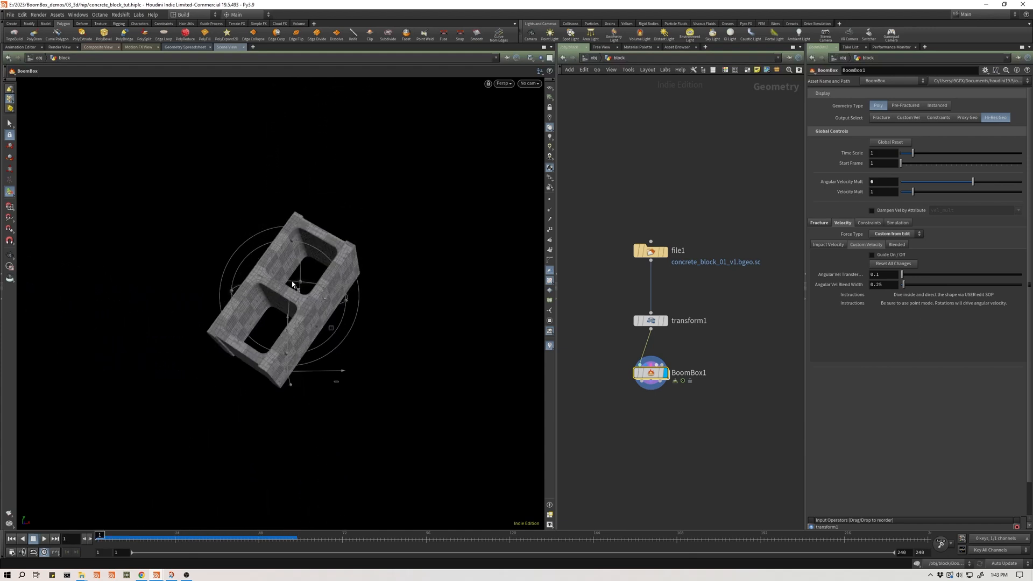
key("Up")
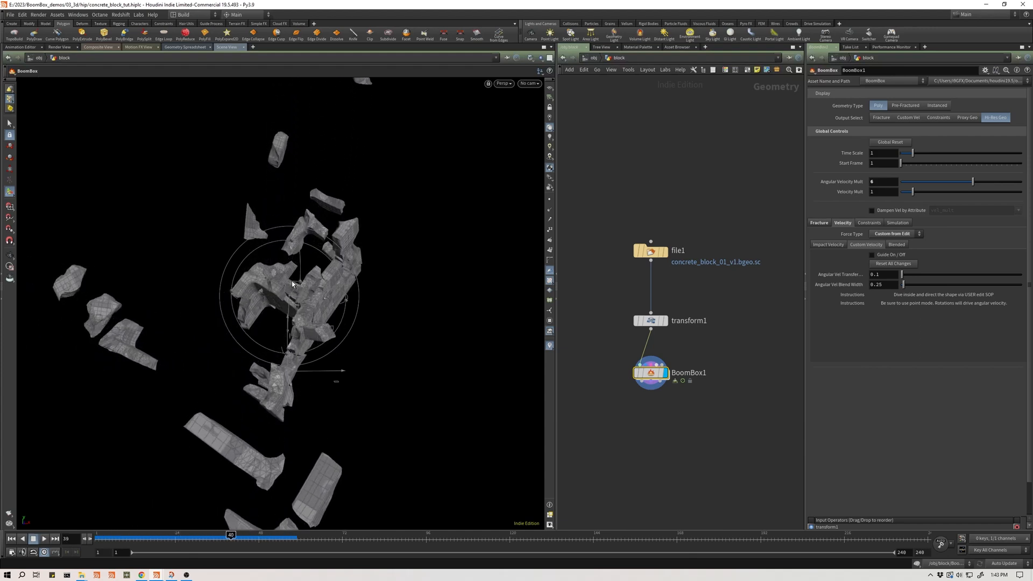
key("ctrl+Up")
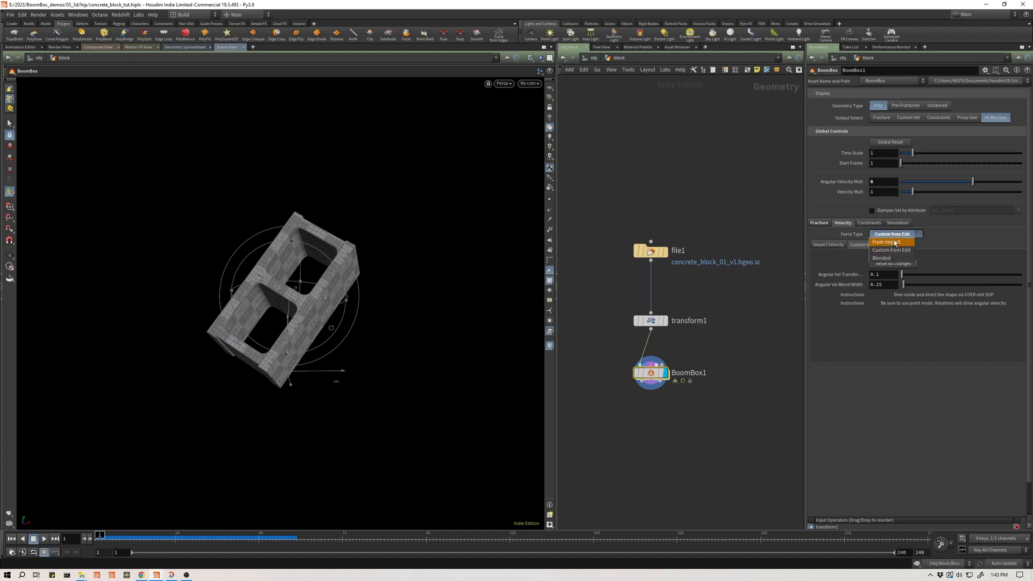
- Set the Force Type to From Impact and replay the simulation for comparison
left_click(894, 242)
key("Up")
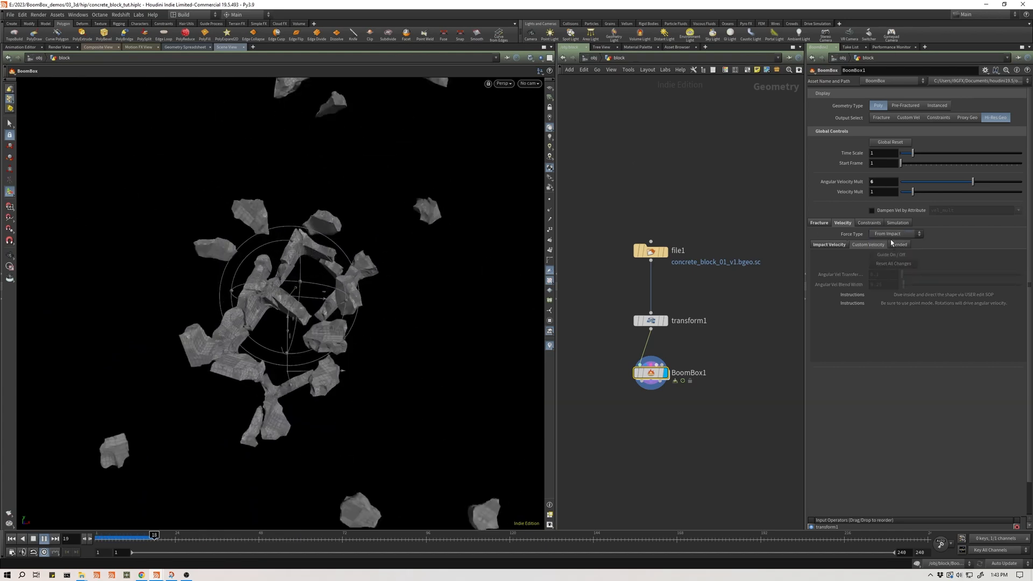
key("ctrl+Up")
key("Up")
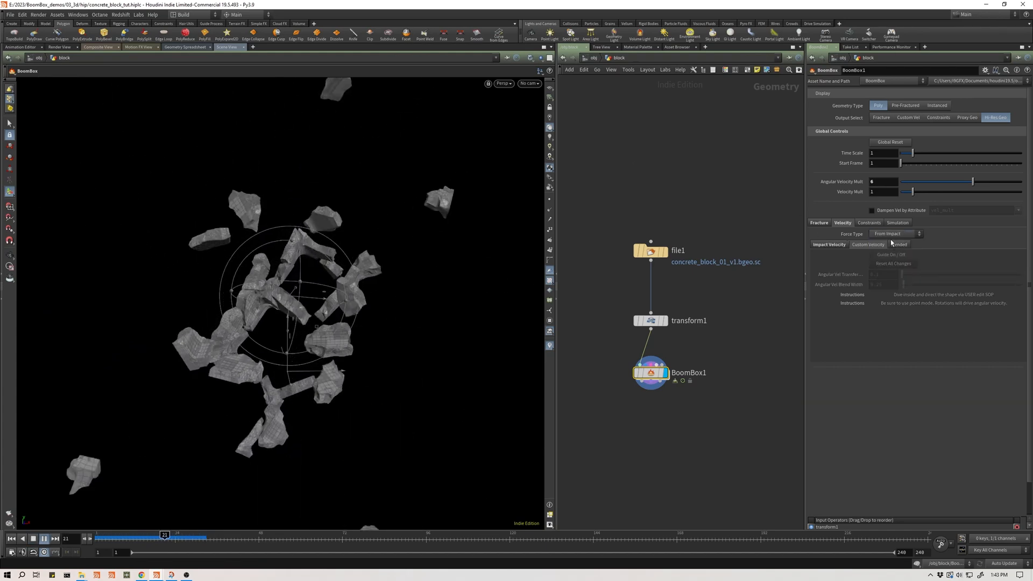
key("ctrl+Up")
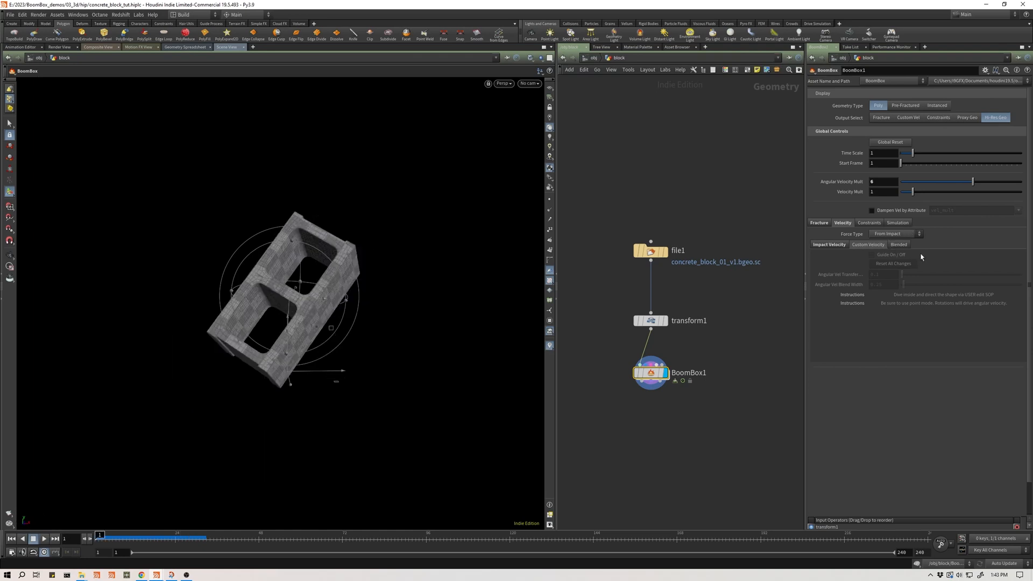
- Set the Force Type to Blended with a Force Blend of 0.528 and rewind the simulation to the first frame
left_click(903, 235)
left_click(892, 258)
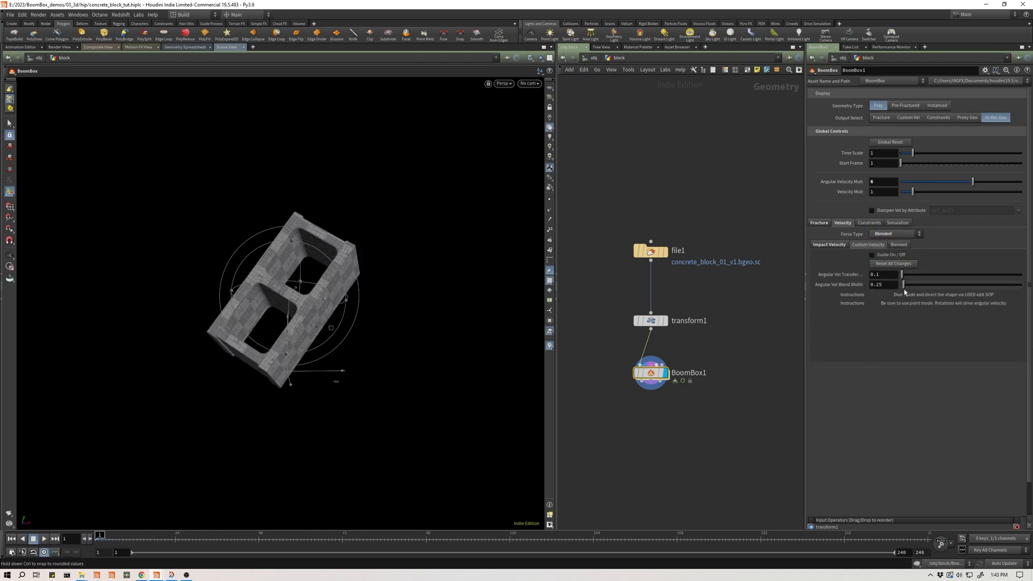
left_click(899, 244)
left_click_drag(962, 273, 953, 277)
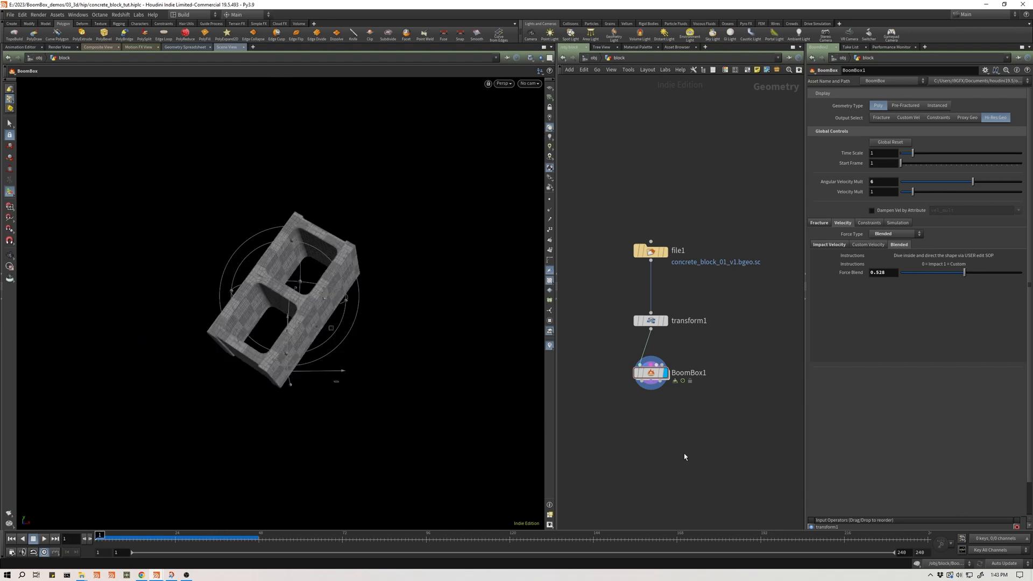
key("ctrl+Up")
- Lower the Force Blend to 0.351 and replay the blended explosion
left_click_drag(958, 277, 957, 273)
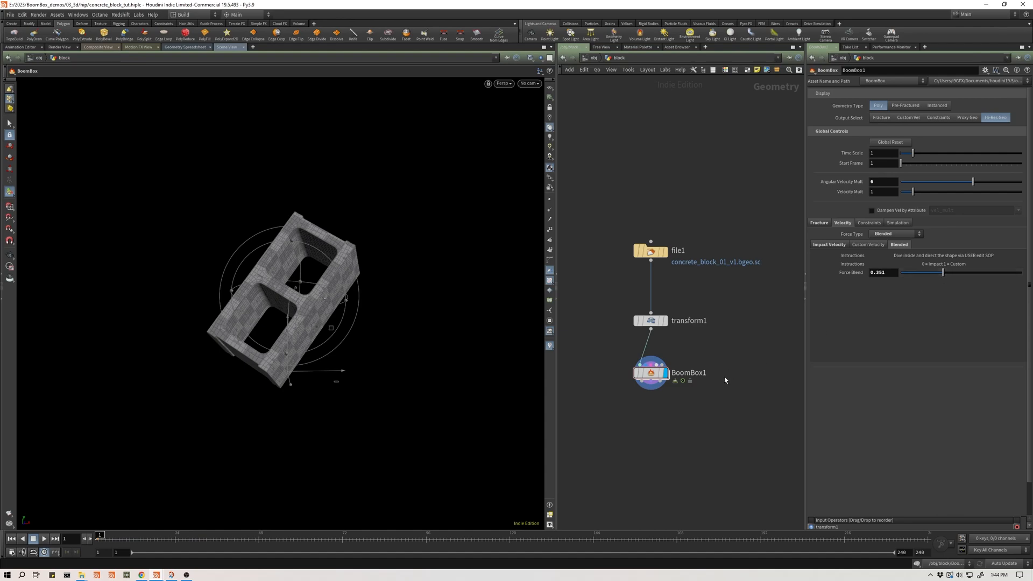
key("Up")
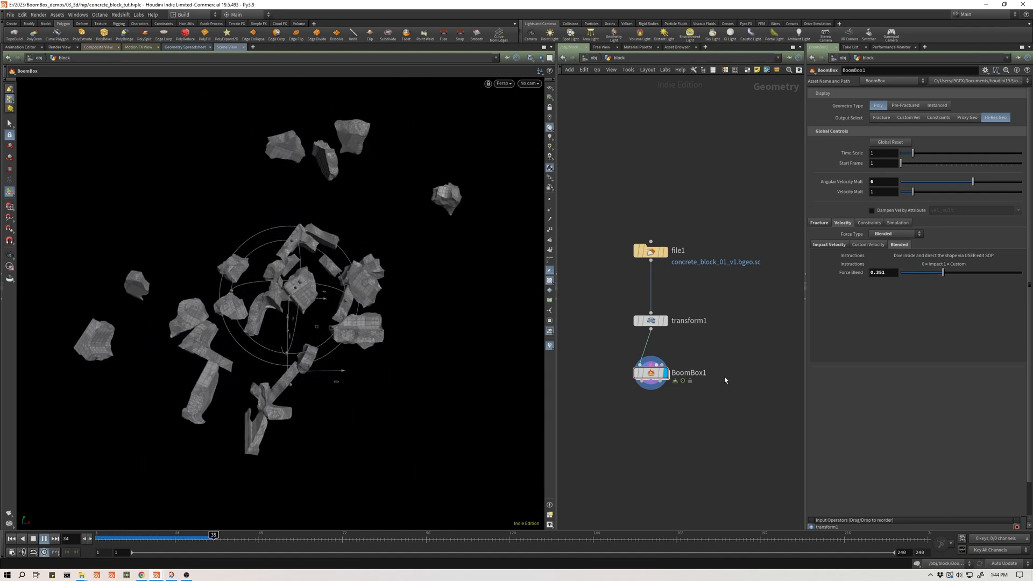
key("Up")
key("ctrl+Up")
key("Up")
key("Up")
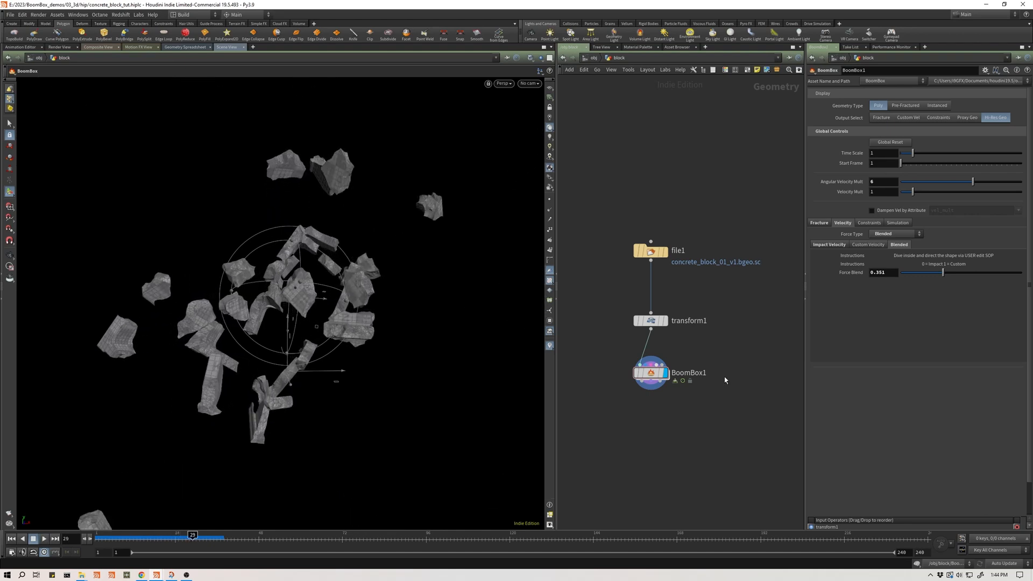
- Raise the Force Blend to 0.438 and play the explosion from the first frame
key("ctrl+Up")
left_click_drag(943, 273, 953, 275)
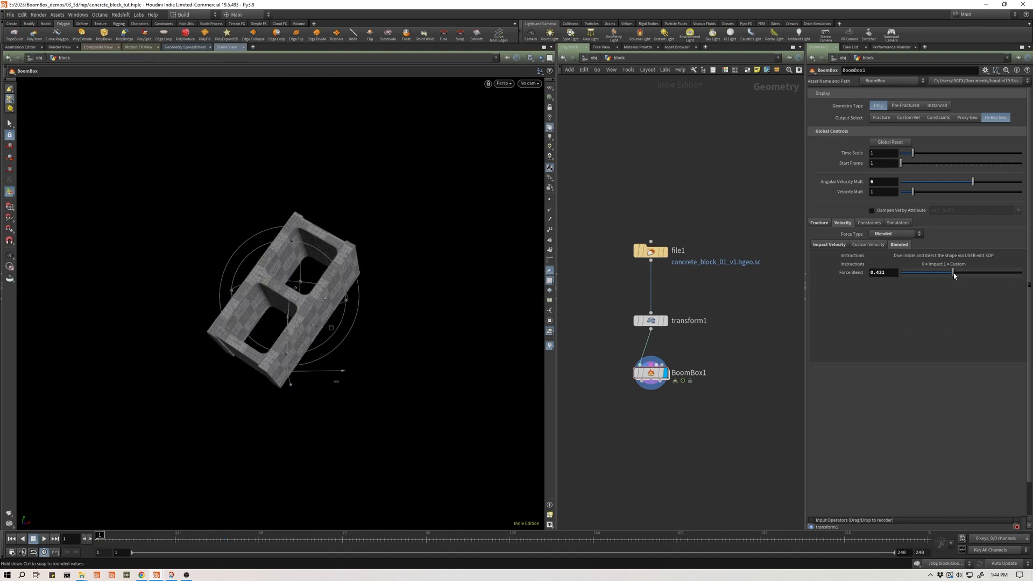
key("Up")
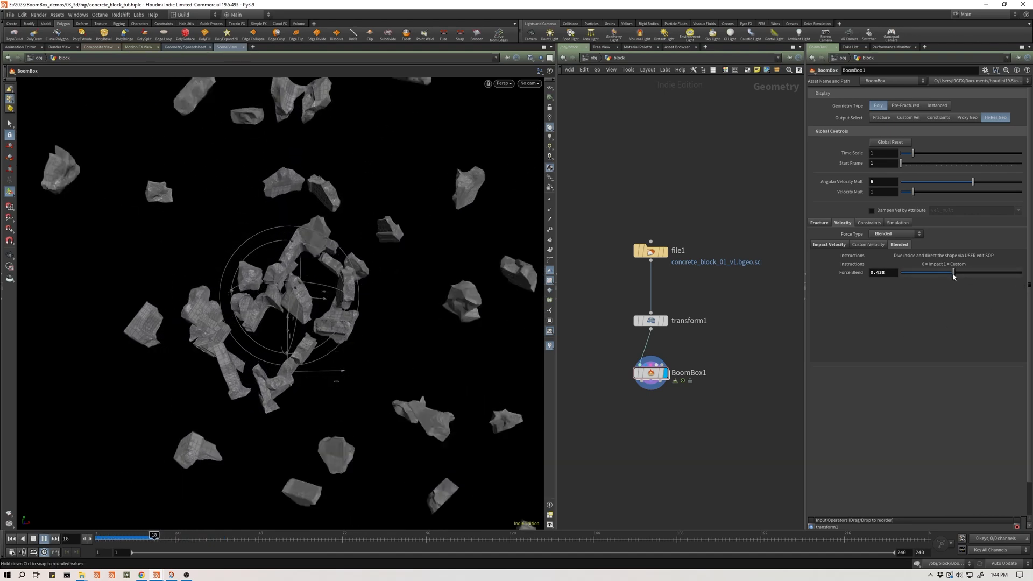
- Enable the impact velocity guide, move its centre to about (-0.004, 0.183, 0.348) with rotation about (70, -8.3, -0.9), and play the simulation
key("ctrl+Up")
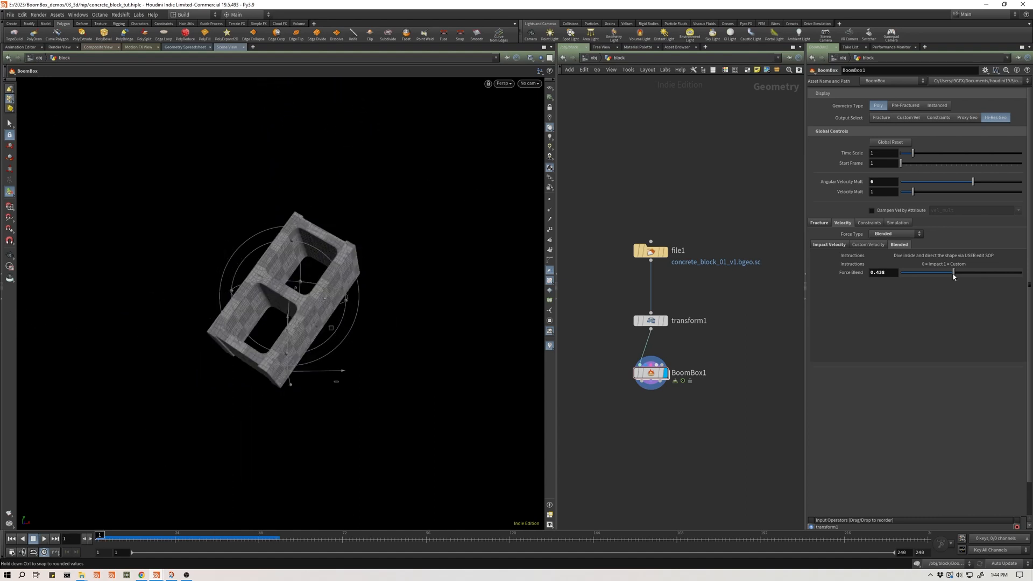
left_click(833, 245)
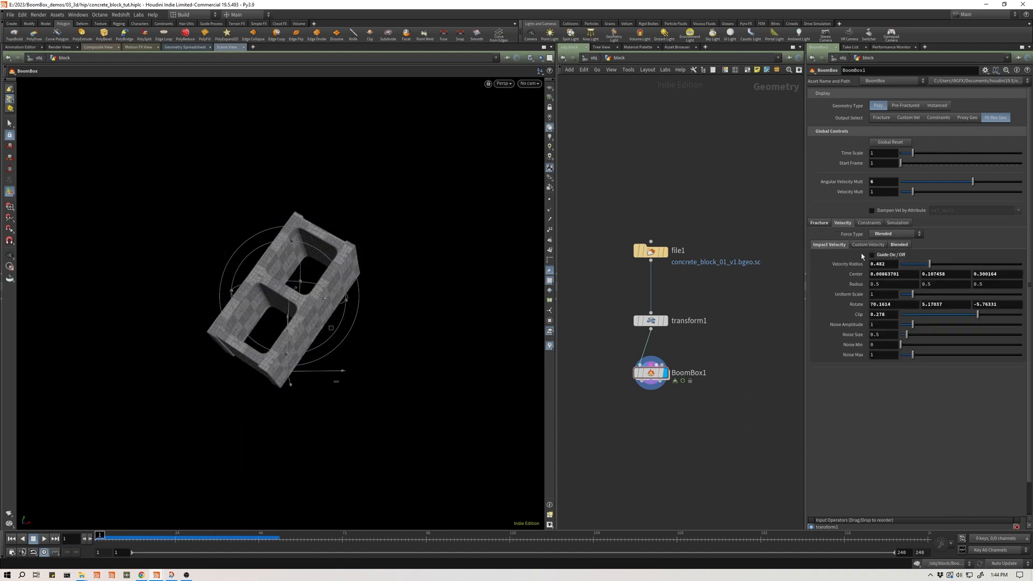
left_click_drag(247, 293, 137, 280, "alt")
left_click_drag(294, 305, 335, 272, "alt")
left_click_drag(332, 278, 346, 317)
key("Return")
key("ctrl+z")
key("Escape")
key("Return")
key("Up")
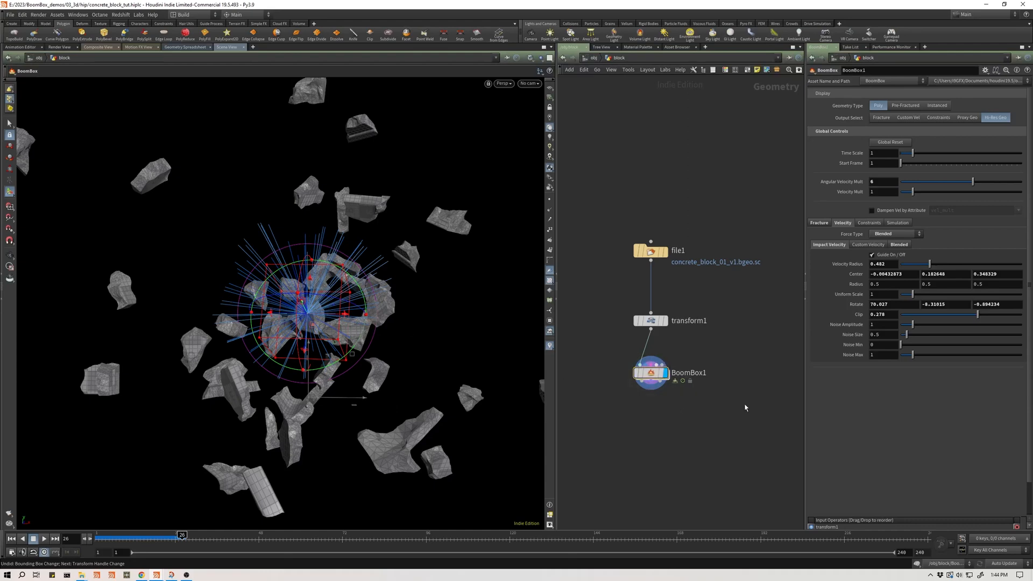
- Add a Null node below BoomBox1, connect it to the first output, and make it the displayed node
key("Tab")
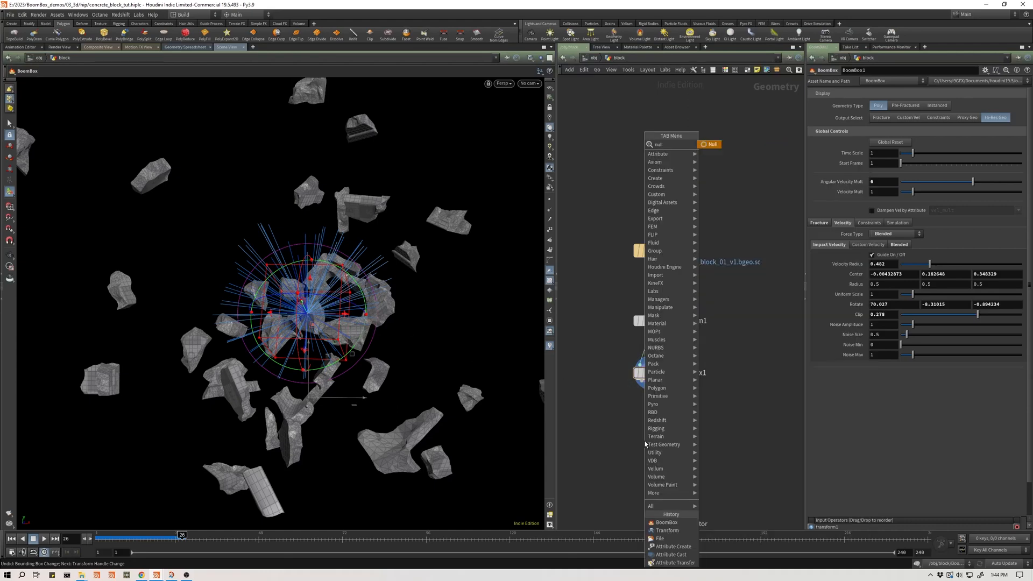
type("null")
key("Return")
left_click_drag(644, 431, 642, 395)
left_click(654, 440)
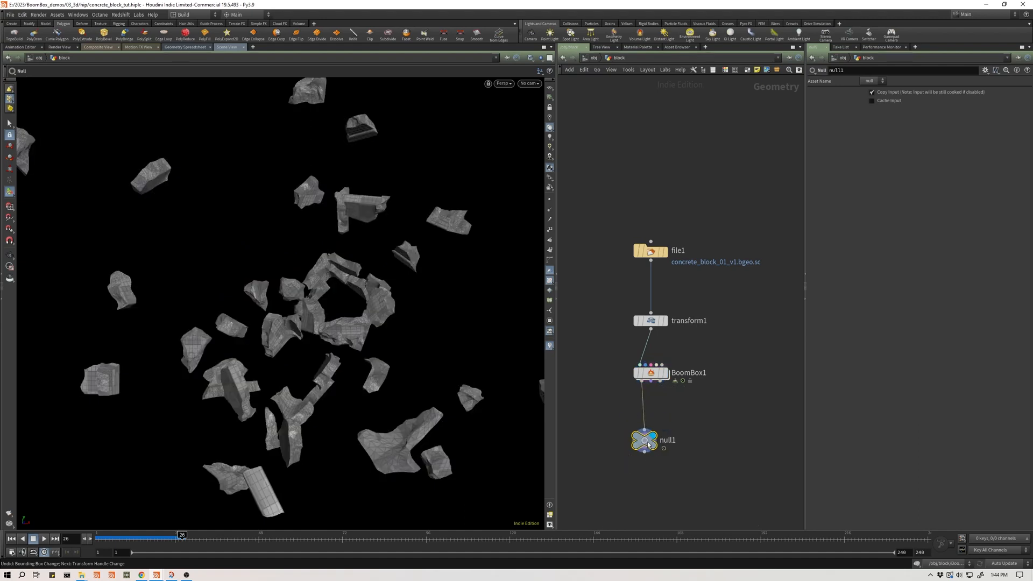
left_click_drag(645, 440, 639, 441)
- Replay the explosion from the first frame through the Null node and rewind it
key("ctrl+Up")
key("Up")
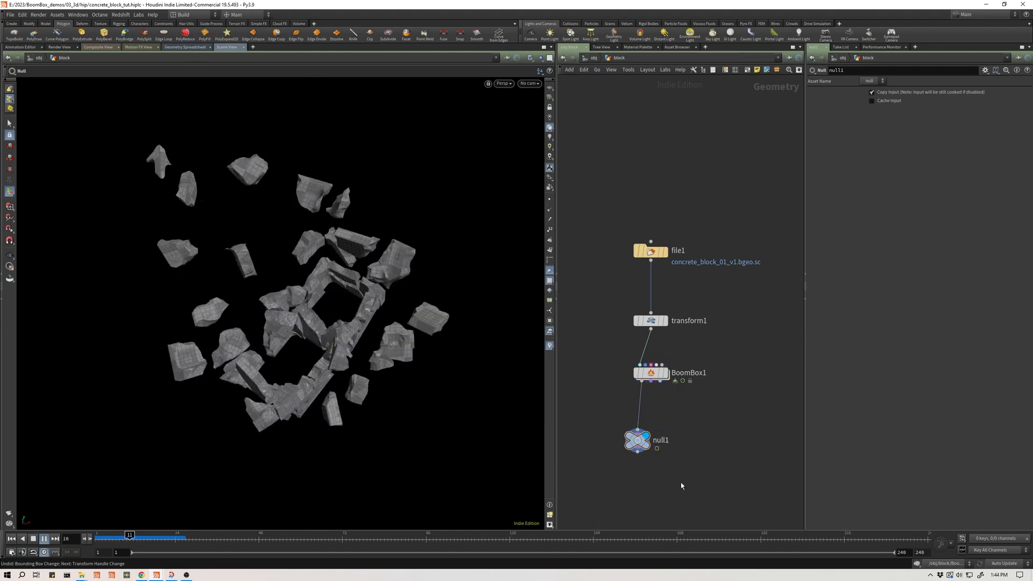
key("ctrl+Up")
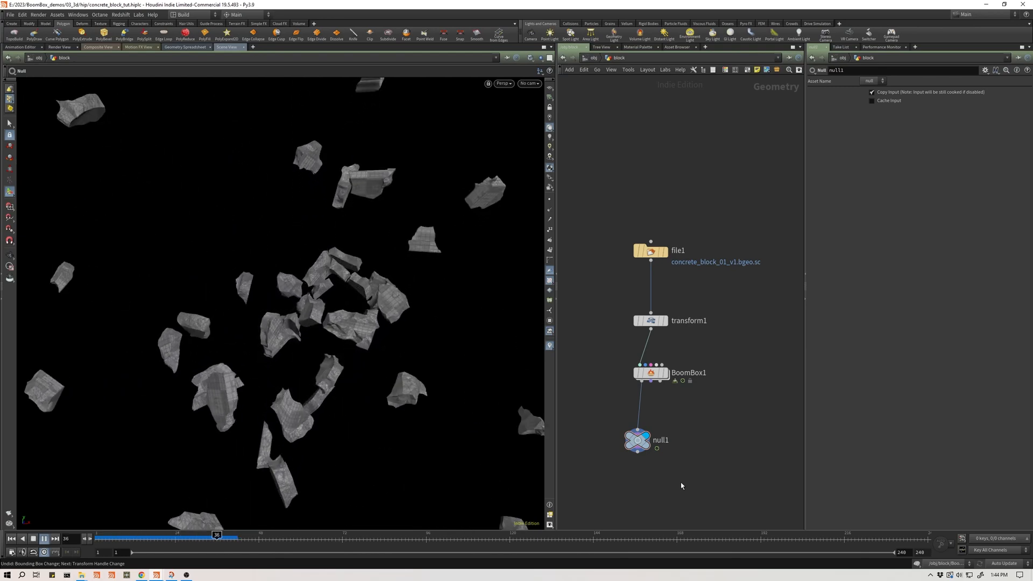
key("ctrl+Up")
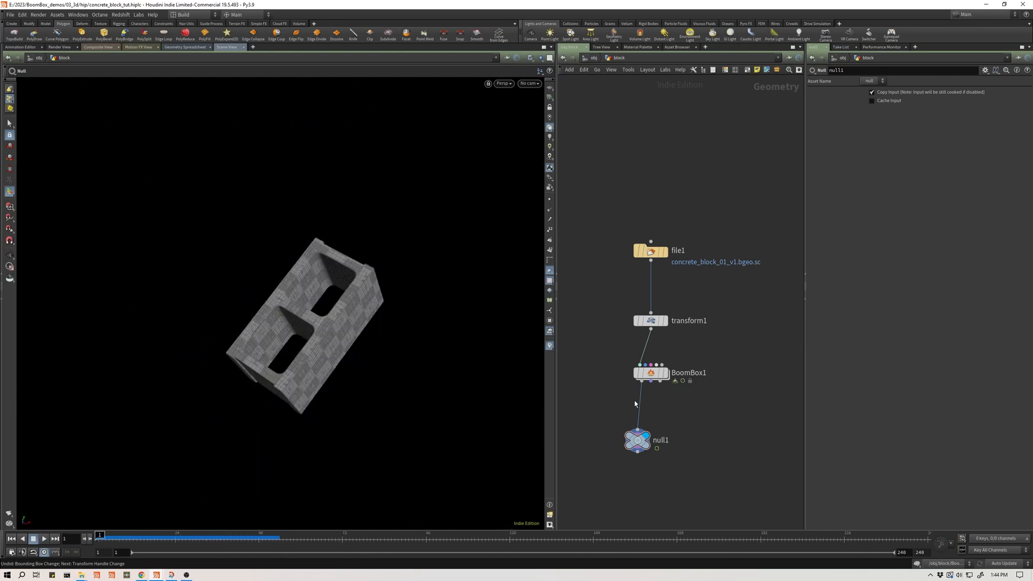
- Turn off BoomBox1's impact velocity guide, hide its Impact Vel viewport handle, and replay the explosion
left_click(687, 376)
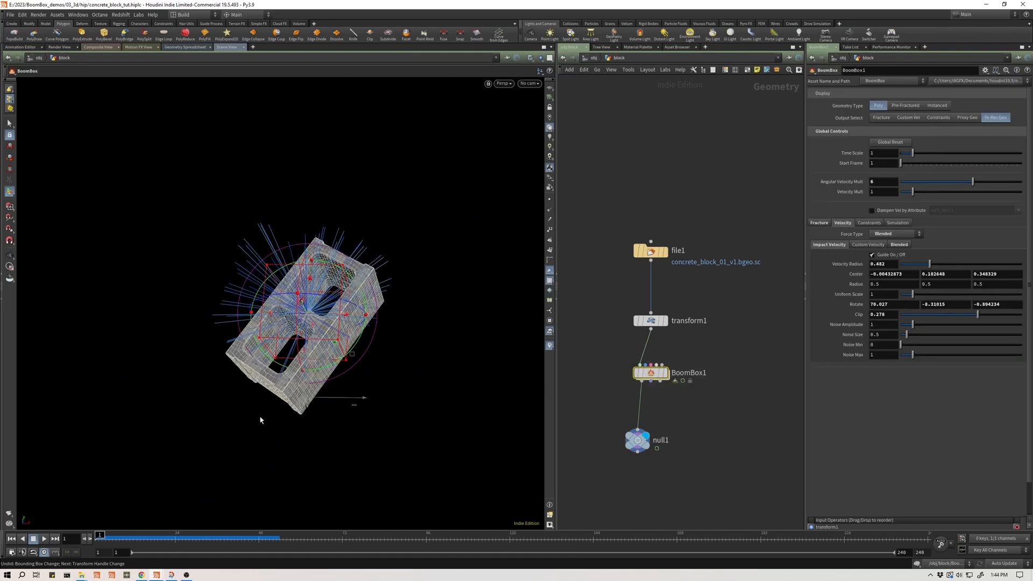
key("Up")
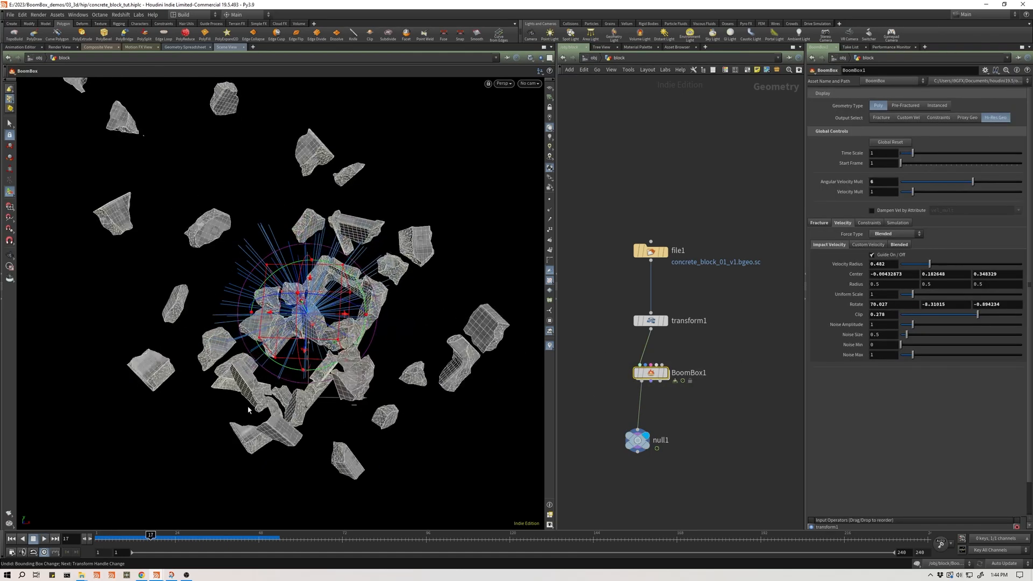
key("ctrl+Up")
left_click(873, 253)
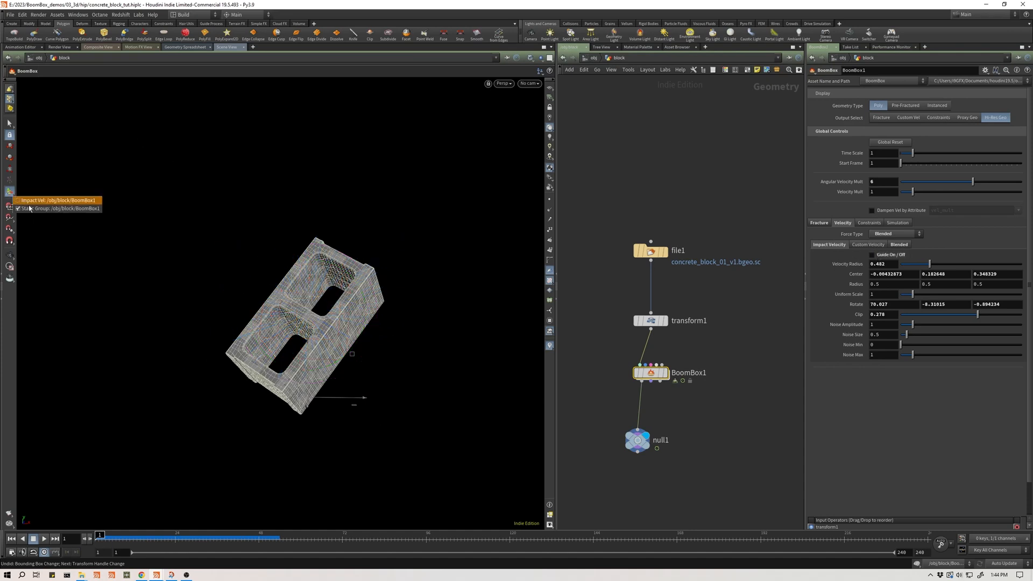
key("Up")
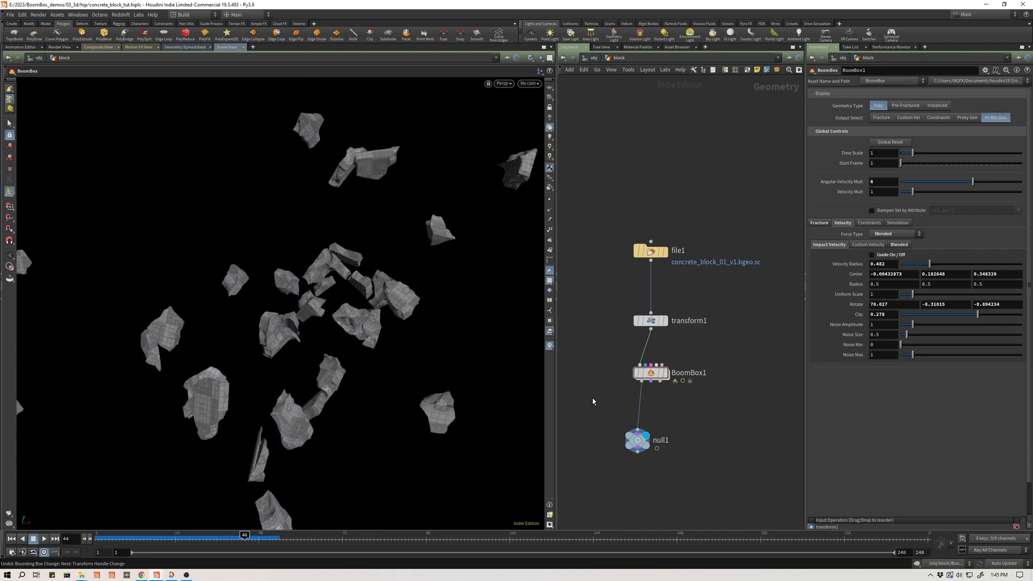
key("ctrl+Up")
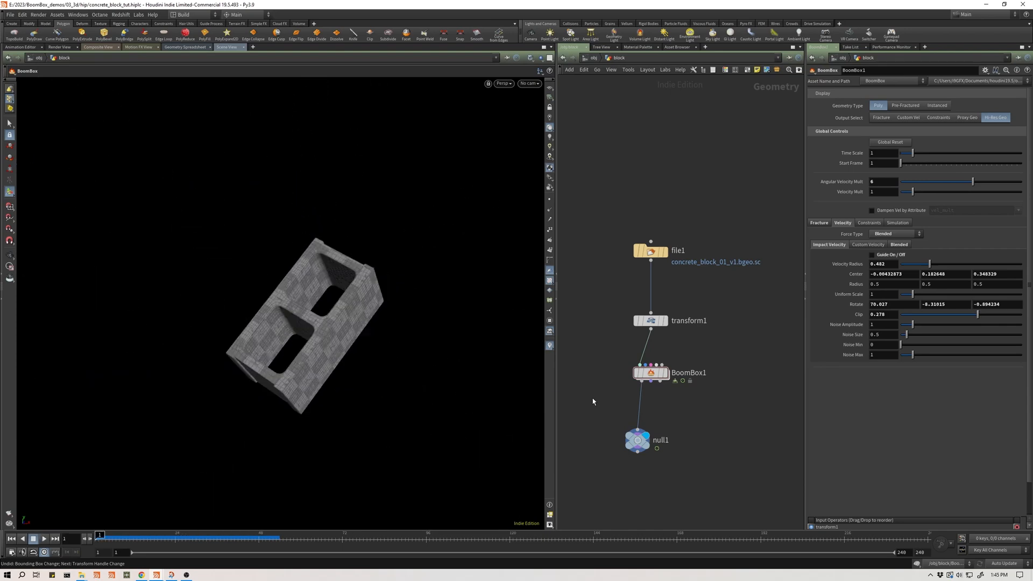
- Keyframe BoomBox1's Time Scale at 3 on frame 3, dropping to 0.5 at about frame 6
left_click(632, 373)
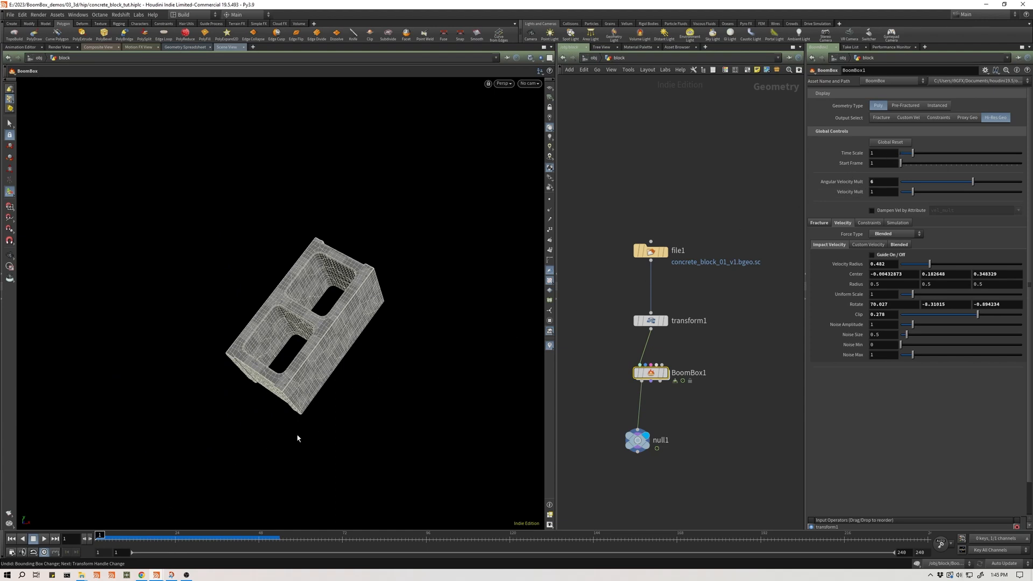
left_click_drag(99, 536, 104, 536)
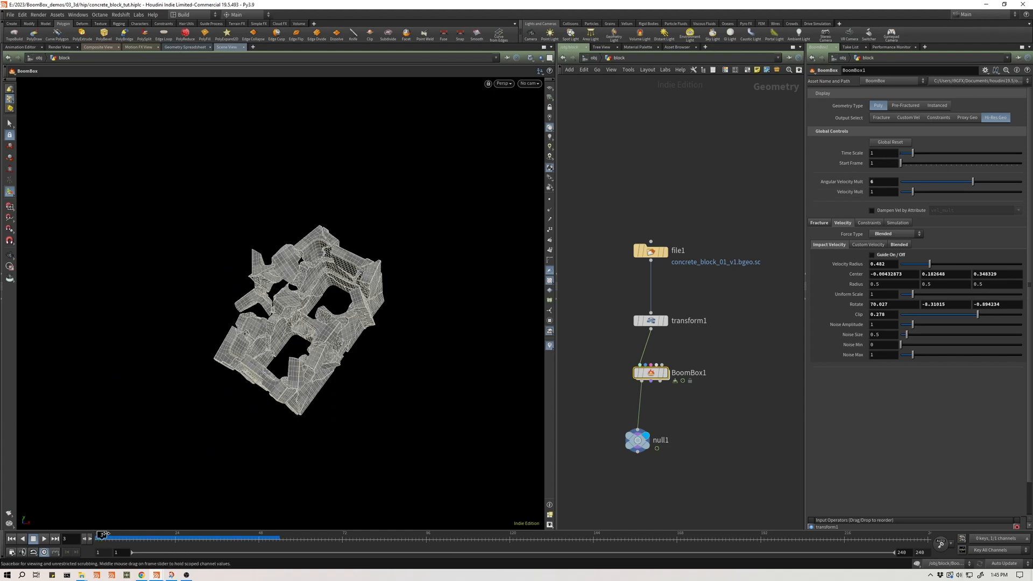
left_click(616, 370)
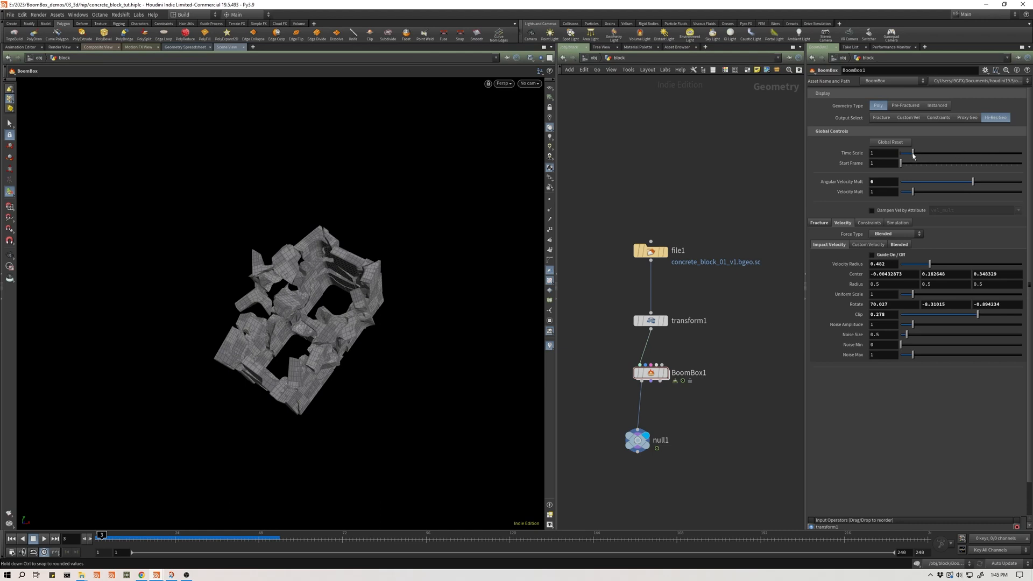
left_click_drag(913, 156, 938, 157)
double_click(889, 152)
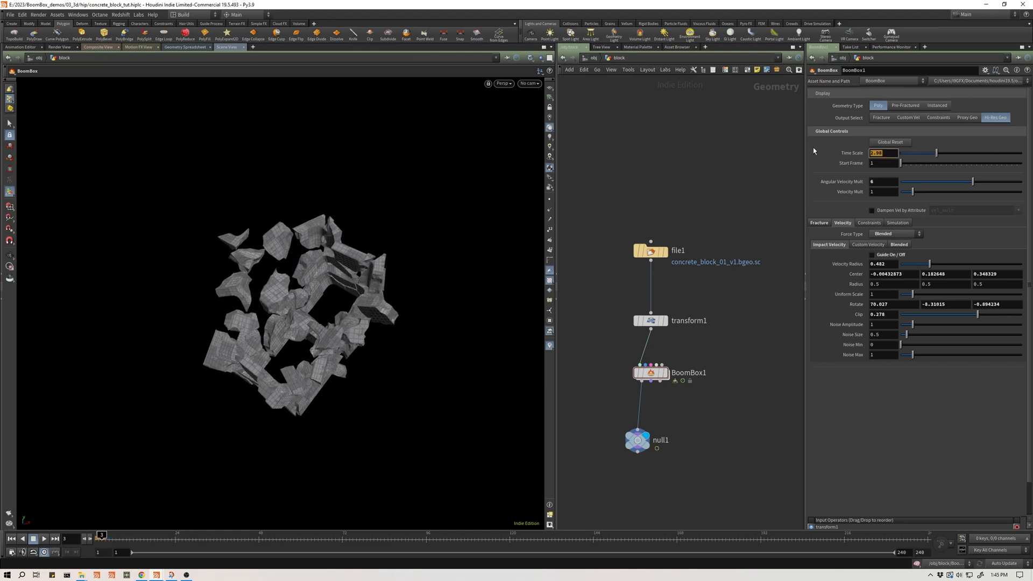
type("3")
key("Return")
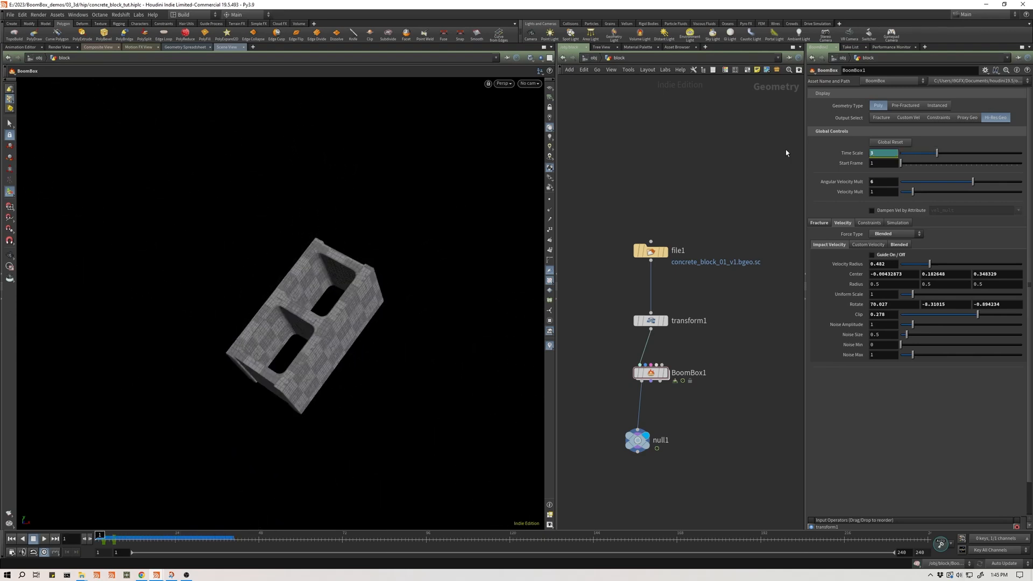
- Rewind to the first frame and open the Time Scale curve in the Animation Editor beside the block
key("ctrl+Up")
left_click(853, 156, "shift")
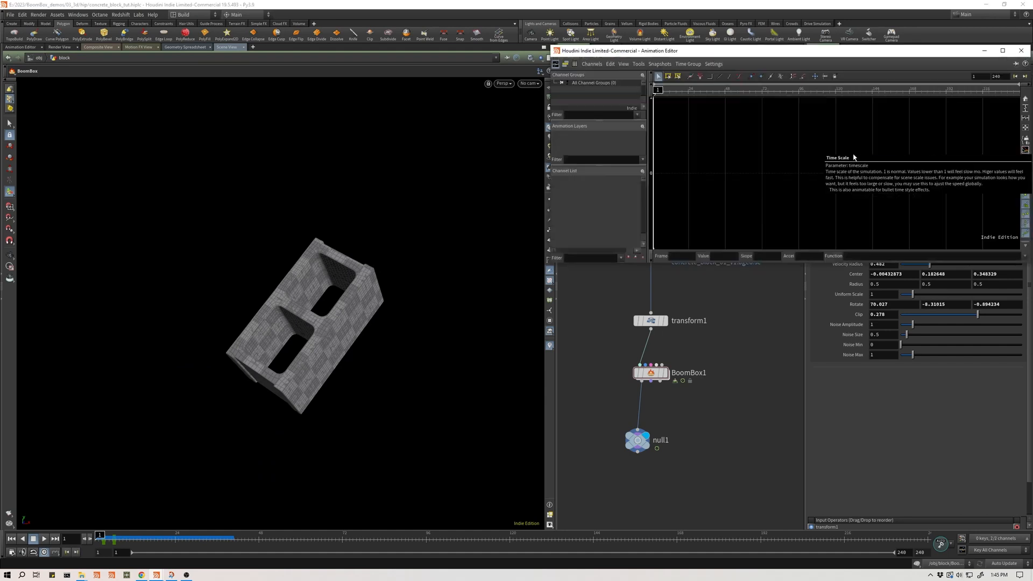
right_click_drag(807, 183, 853, 196)
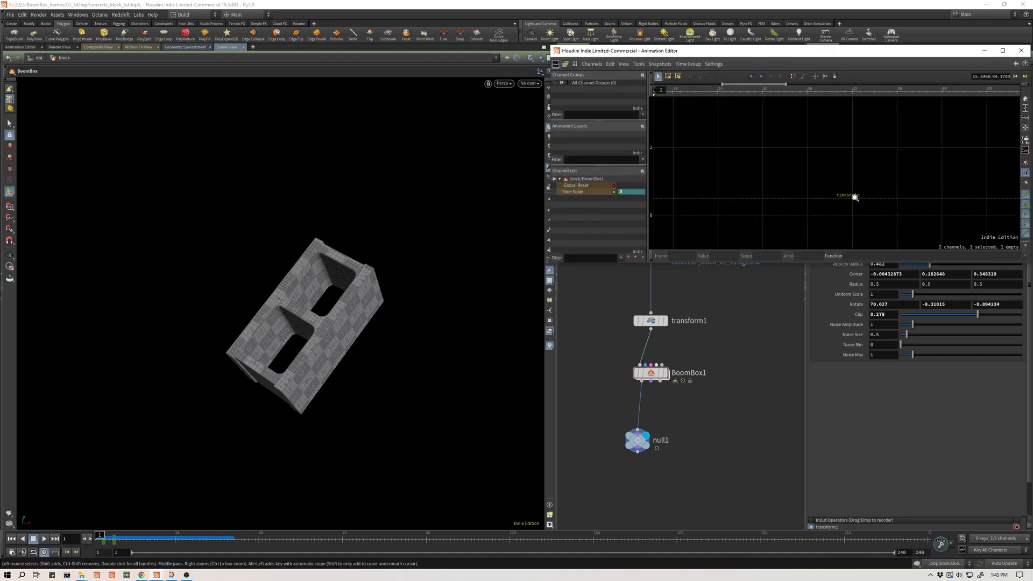
middle_click_drag(754, 191, 848, 196)
right_click_drag(732, 164, 826, 222)
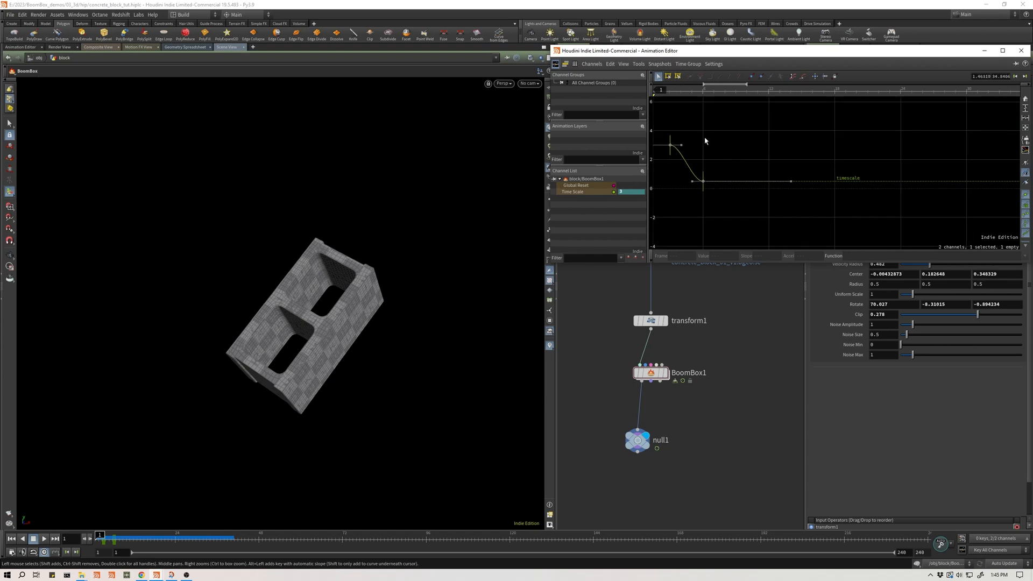
middle_click_drag(724, 143, 761, 148)
left_click_drag(772, 52, 660, 109)
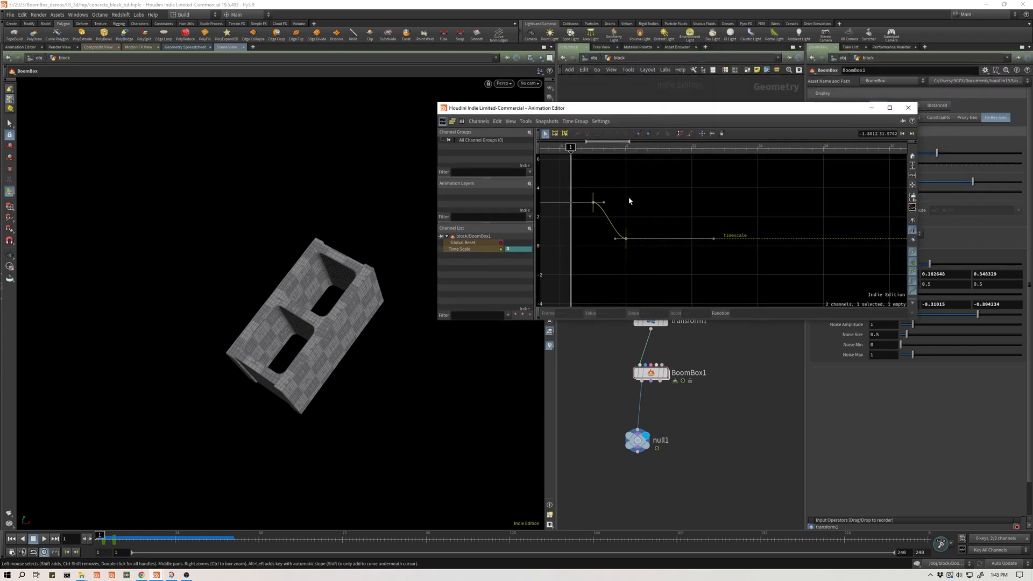
- Move the Time Scale keys to about frames 2.3 and 4.5, and set the second key's value to 0.25
left_click(594, 206)
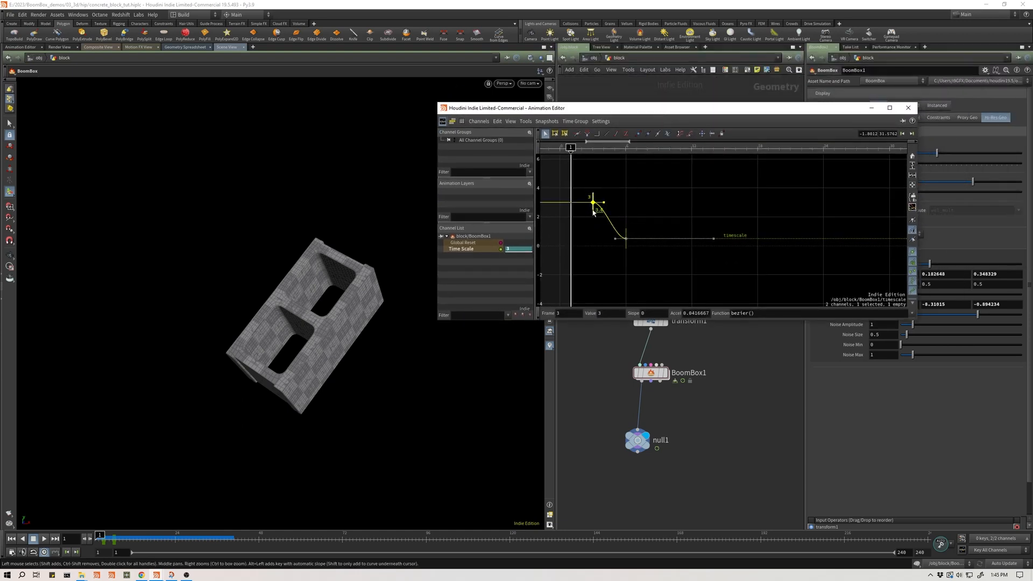
left_click_drag(593, 211, 588, 211)
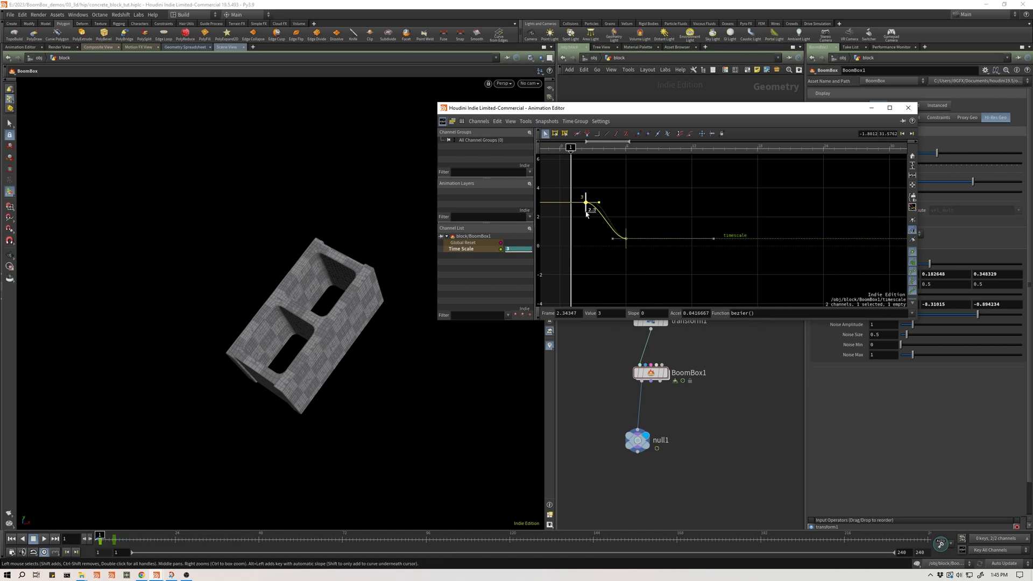
left_click_drag(628, 249, 592, 252)
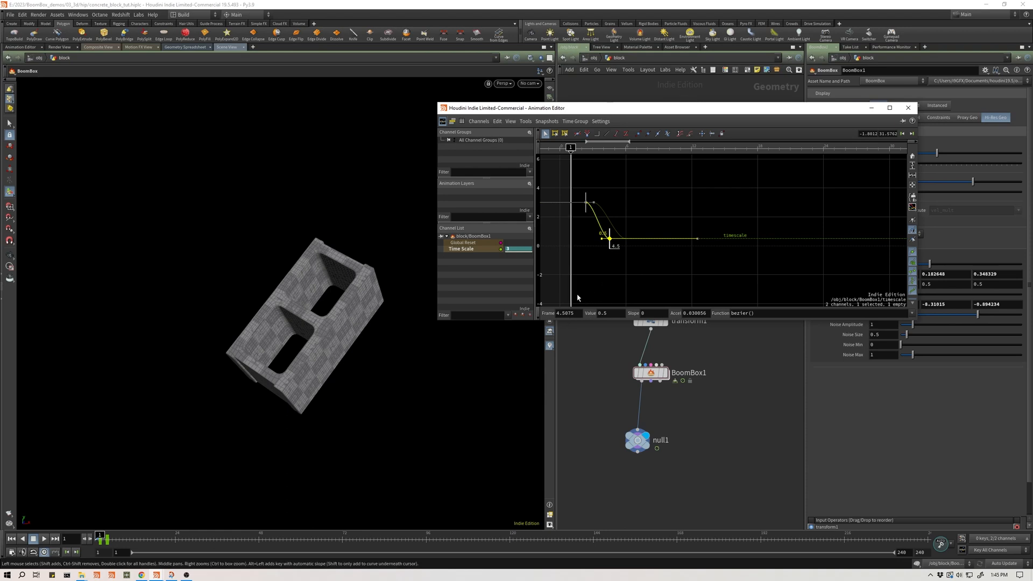
left_click(517, 250)
left_click(618, 314)
type(".25")
key("Return")
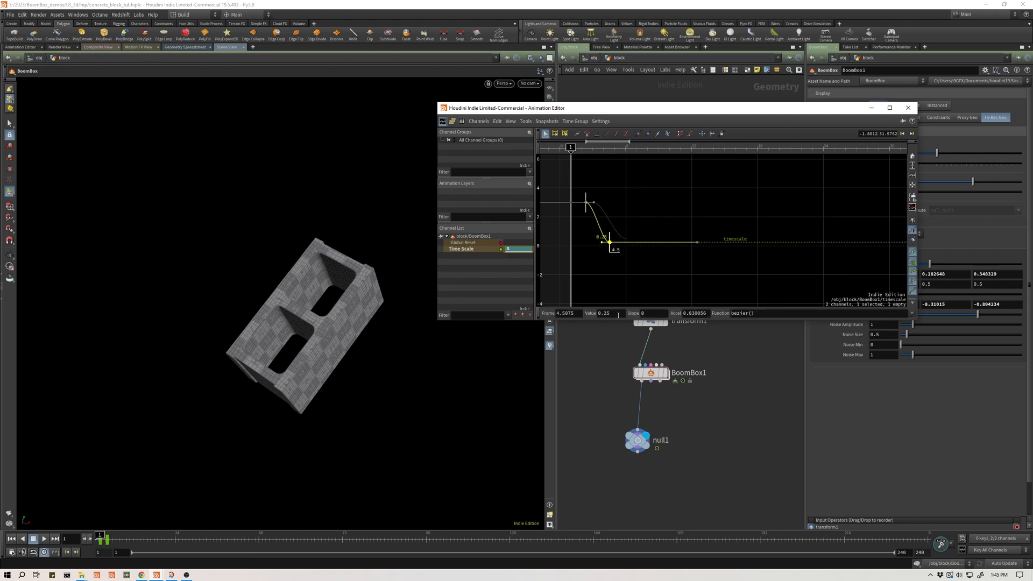
- Play the retimed explosion twice from the first frame to check the slow-motion effect
key("Up")
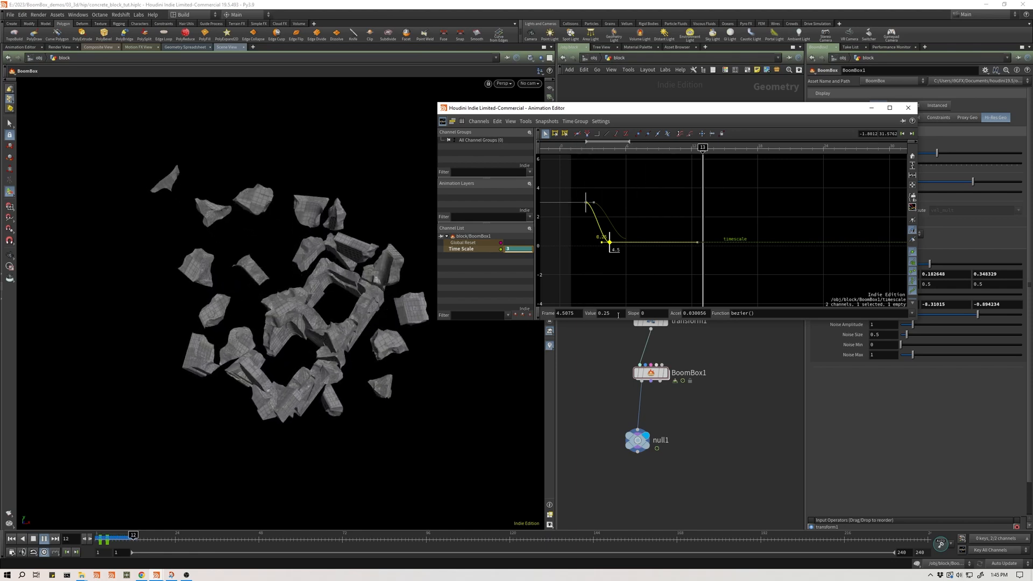
key("ctrl+Up")
key("Up")
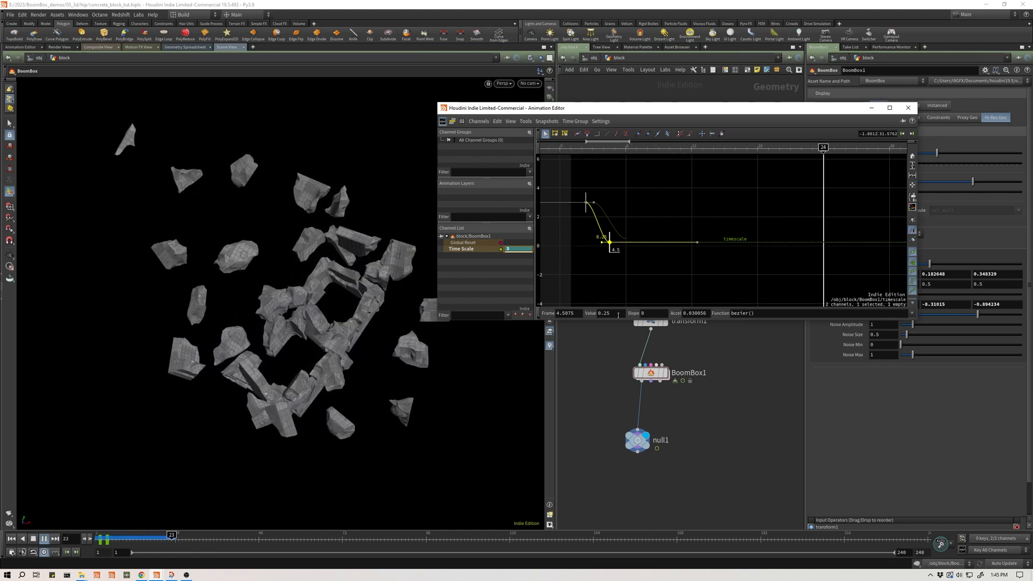
key("ctrl+Up")
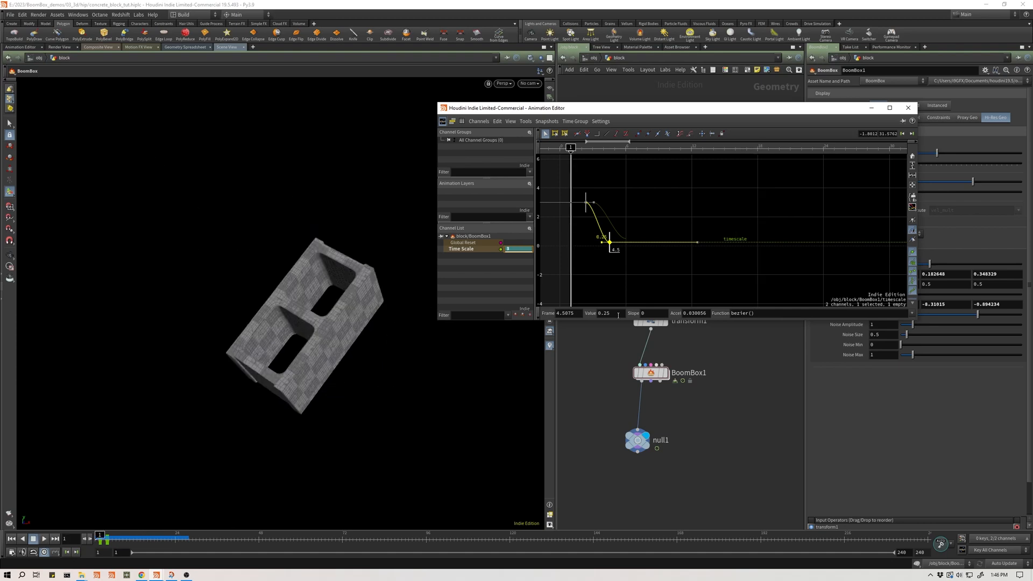
- Move the second Time Scale key to about frame 5.6 and replay the explosion
left_click_drag(610, 253, 621, 250)
key("Up")
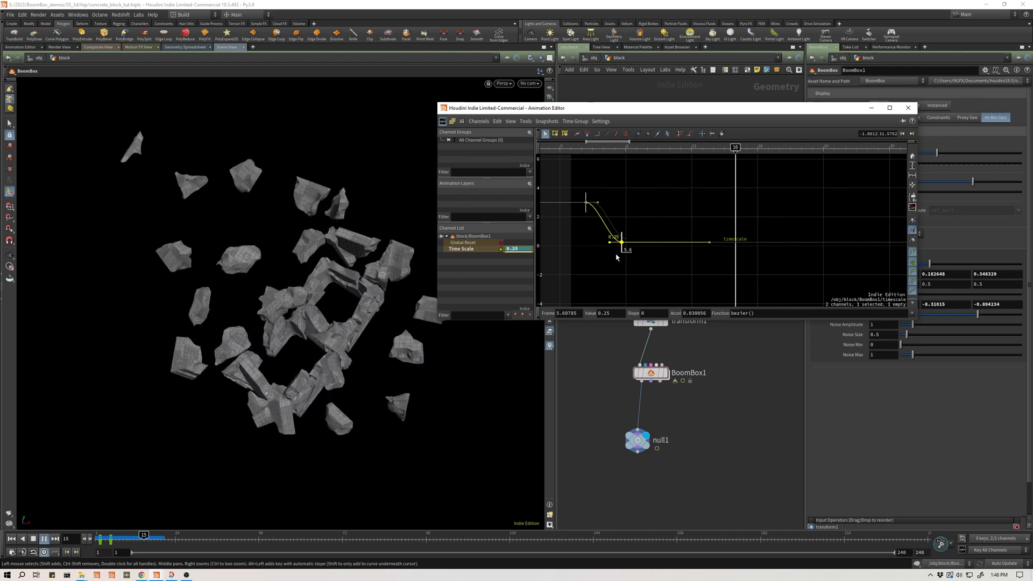
key("ctrl+Up")
- Set the simulation's Start Frame to 24
left_click_drag(790, 113, 742, 498)
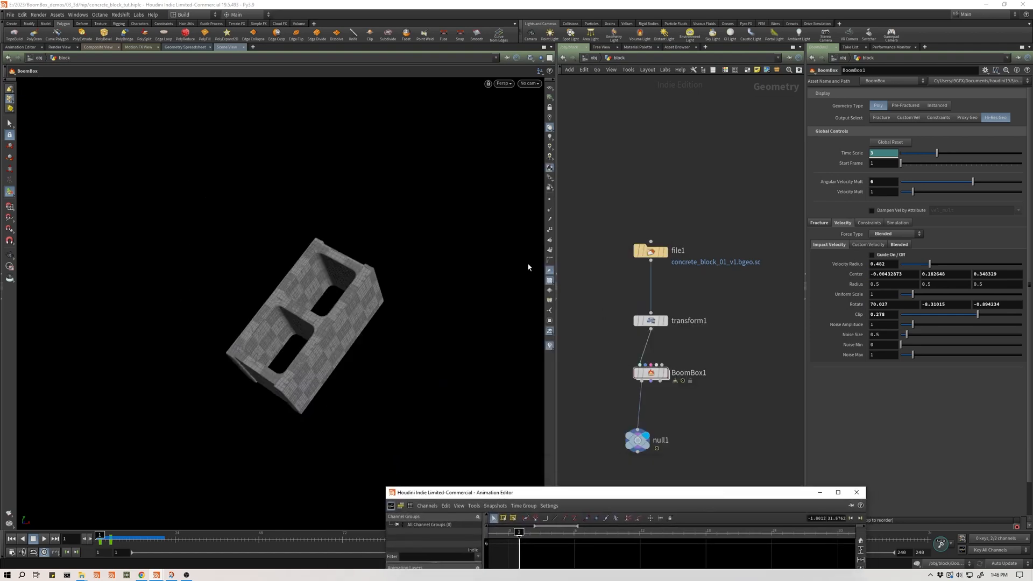
mouse_move(101, 538)
left_mouse_down()
mouse_move(134, 541)
mouse_move(100, 539)
left_mouse_up()
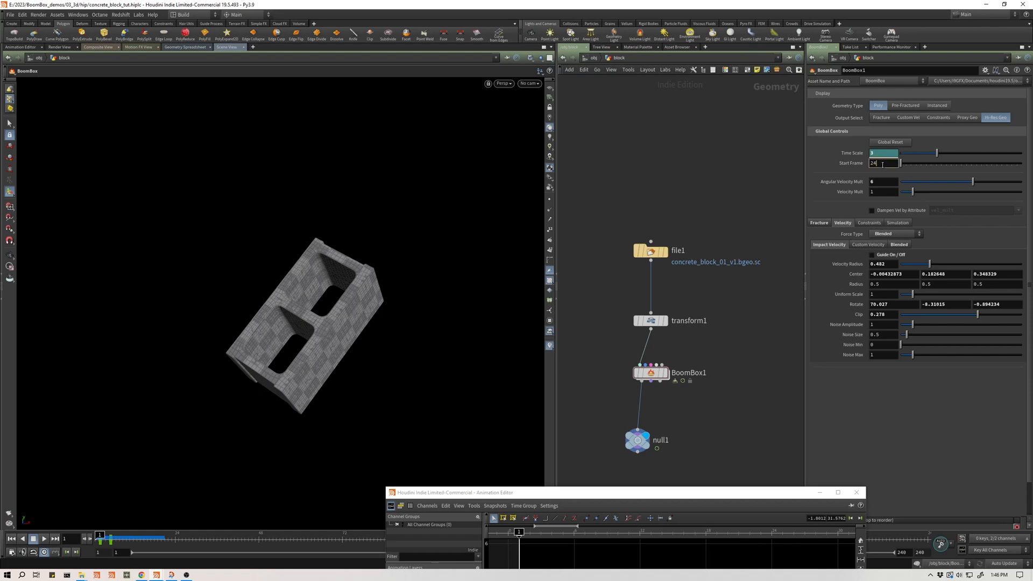
- Shift both Time Scale keys together to about frames 27 and 30.3 in the Animation Editor
left_click_drag(677, 495, 624, 246)
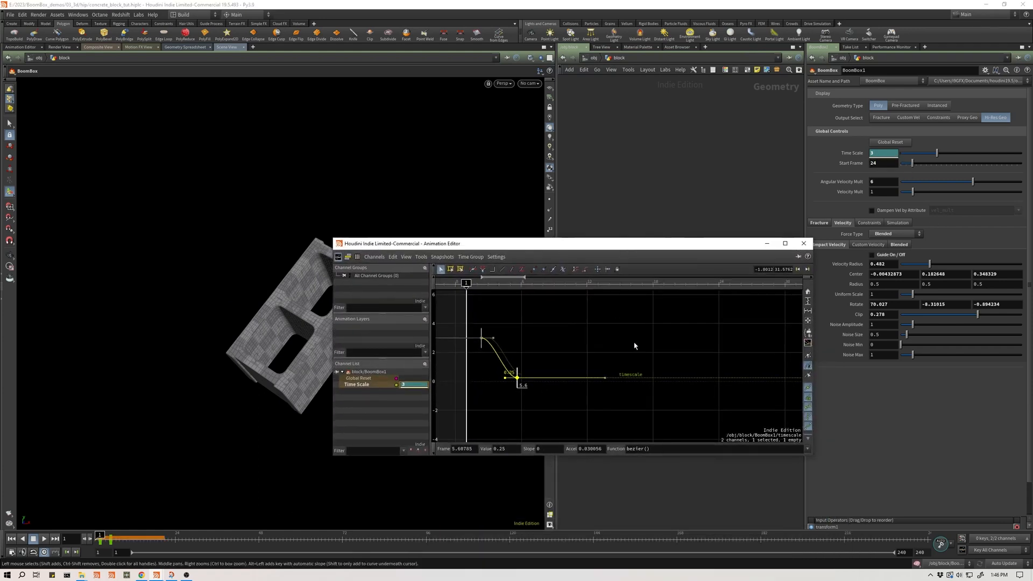
right_click_drag(713, 300, 551, 323)
left_click_drag(497, 318, 591, 431)
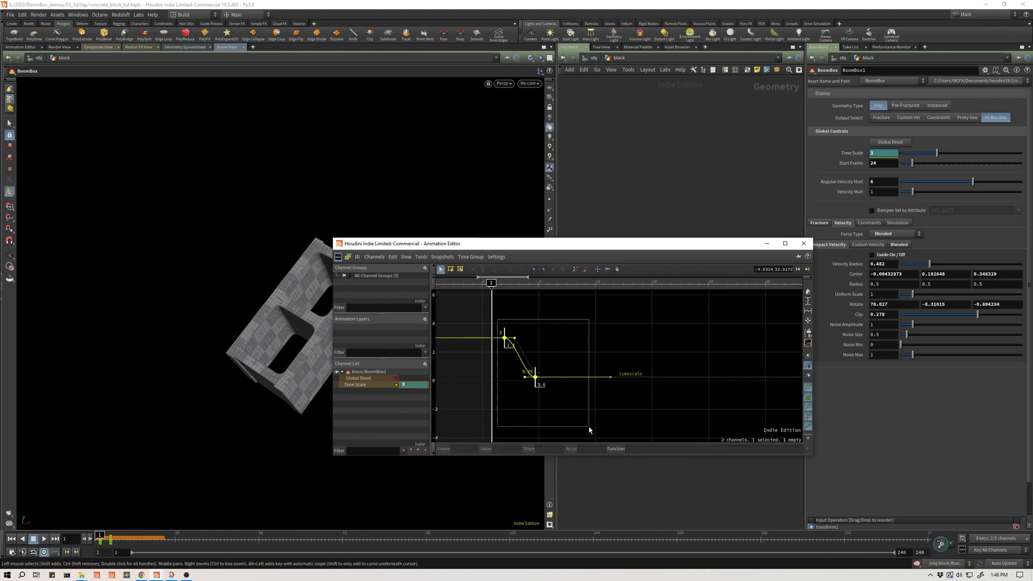
left_click_drag(508, 346, 738, 351)
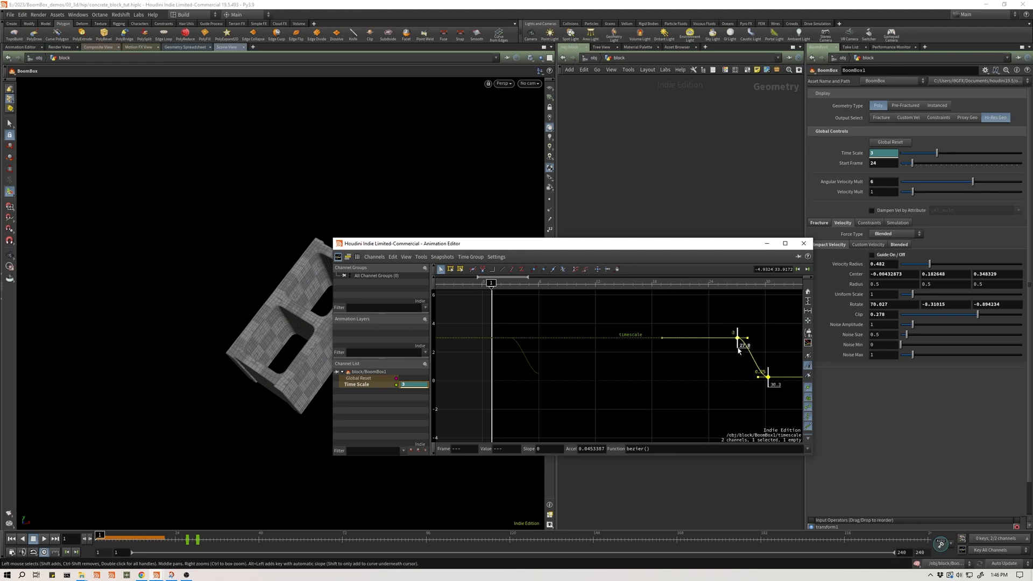
- Minimize the Animation Editor and replay the explosion from the first frame to check the shifted slow-motion timing
left_click(766, 243)
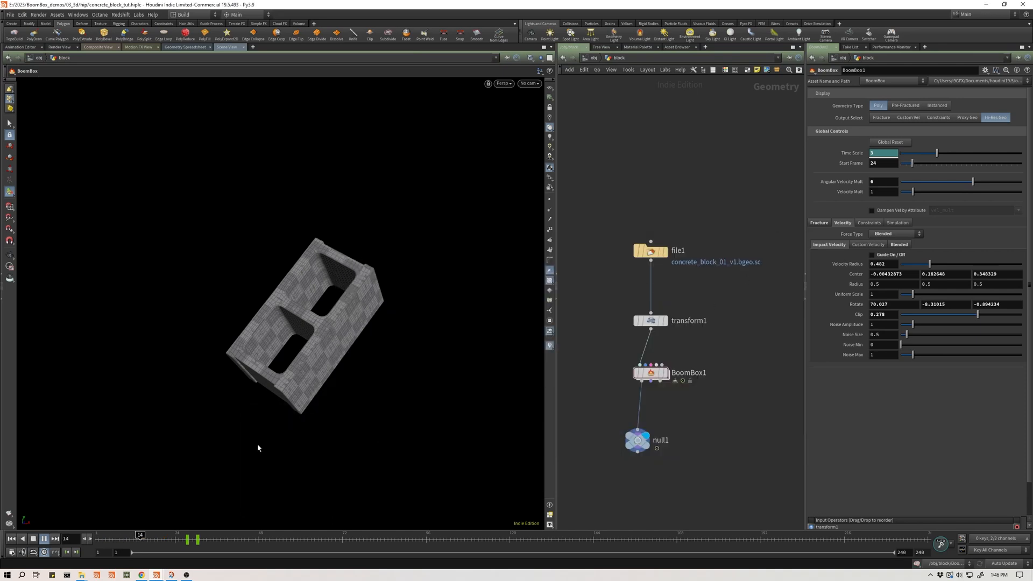
key("ctrl+Up")
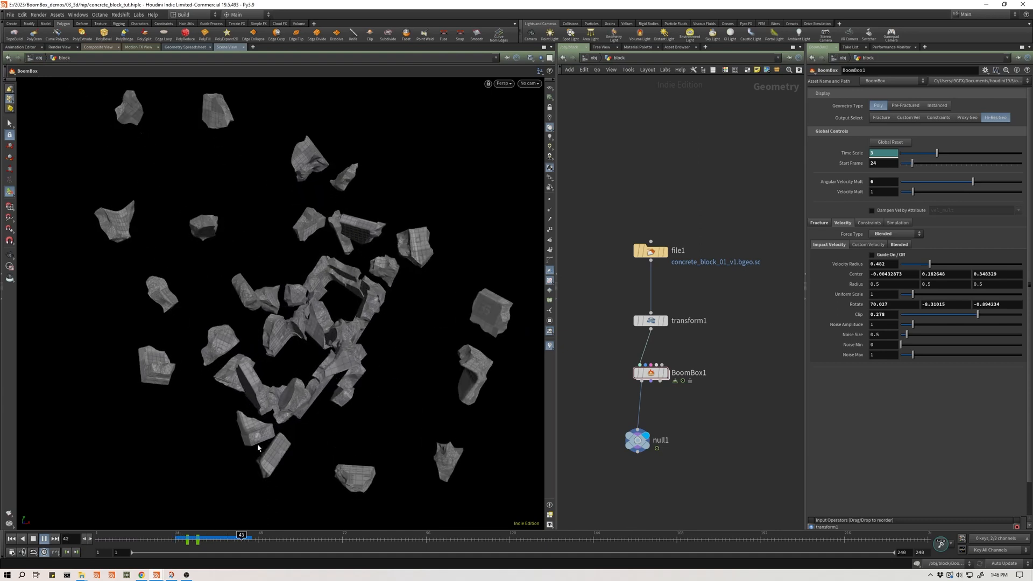
key("ctrl+Up")
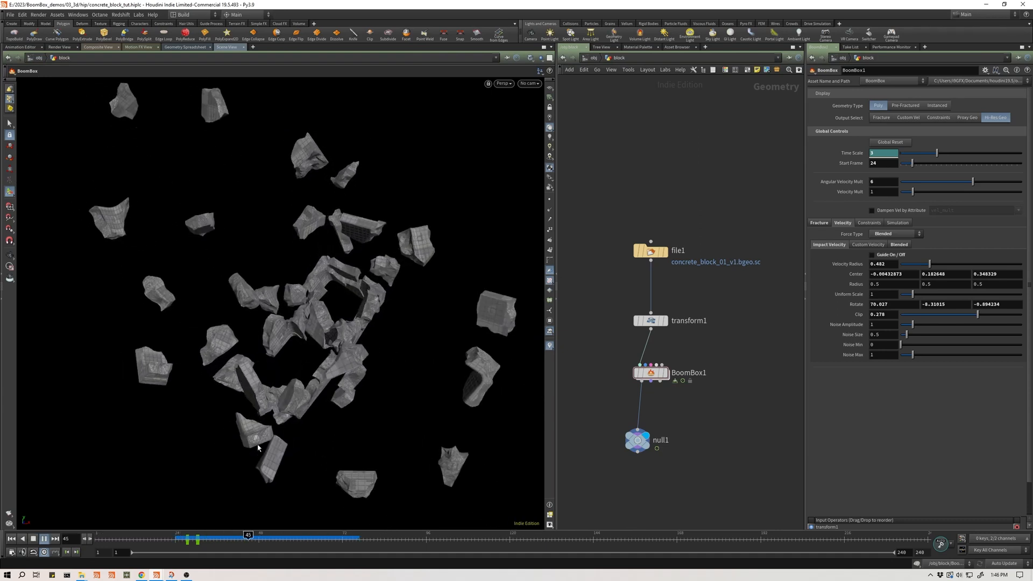
key("ctrl+Up")
key("ctrl+Up")
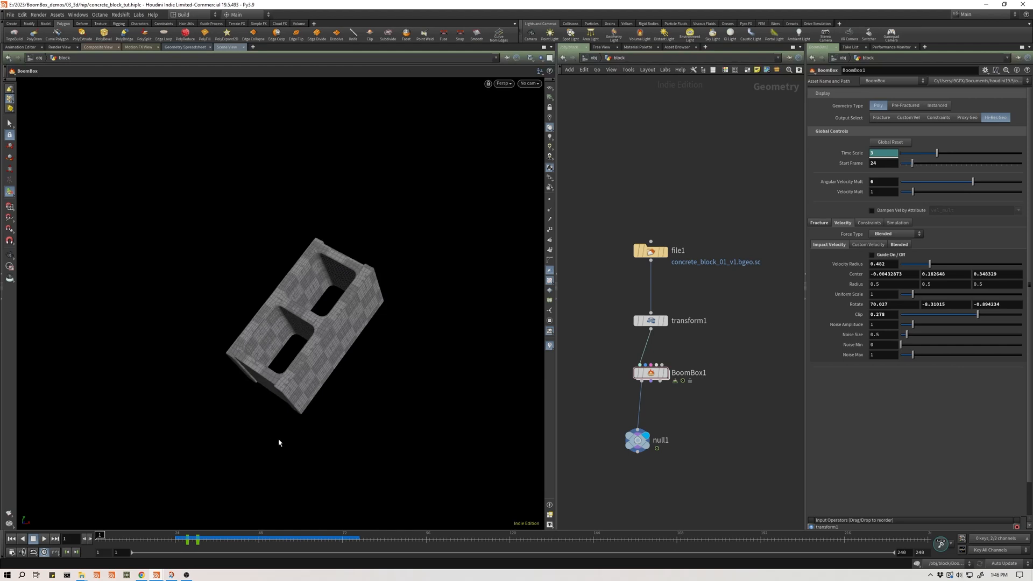
- Set BoomBox1's Angular Velocity Mult to 10 and replay the explosion from the first frame
left_click_drag(607, 352, 699, 398)
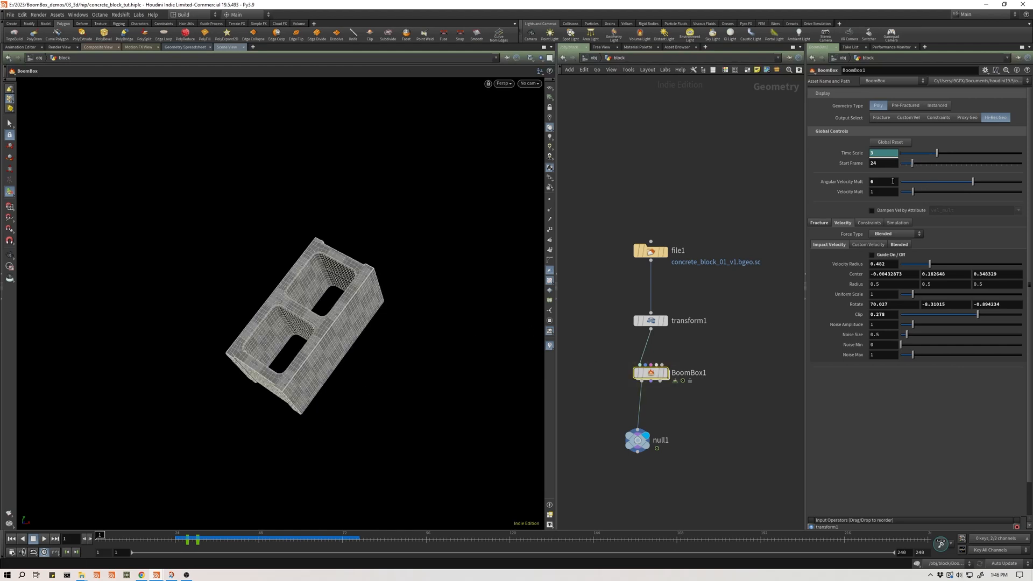
key("Return")
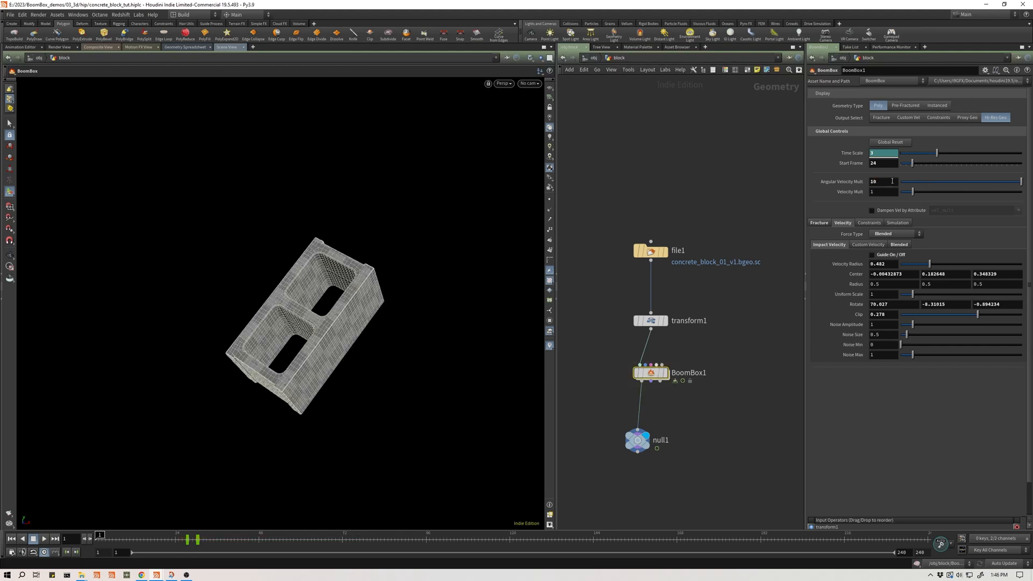
left_click(719, 442)
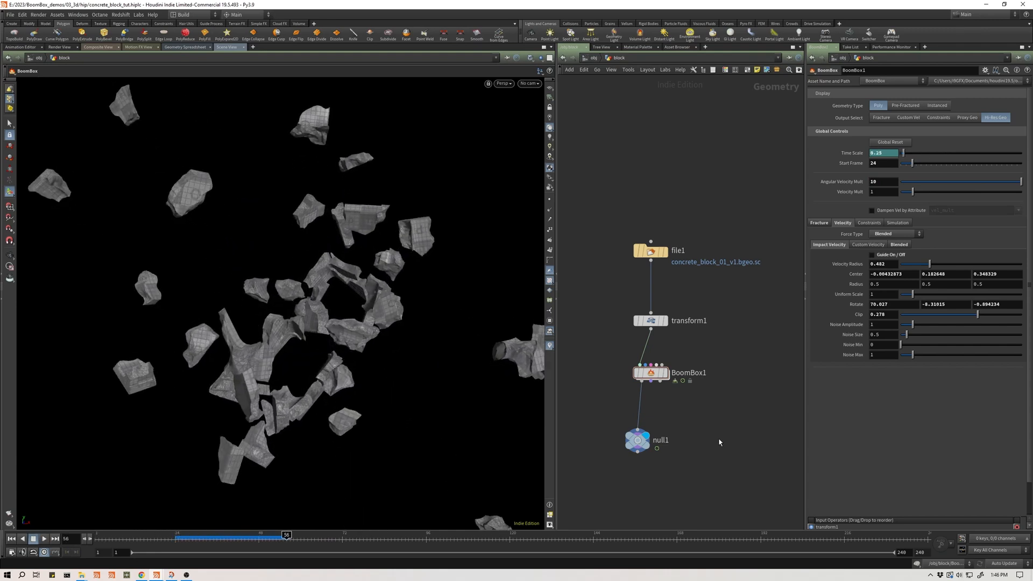
key("ctrl+Up")
key("Up")
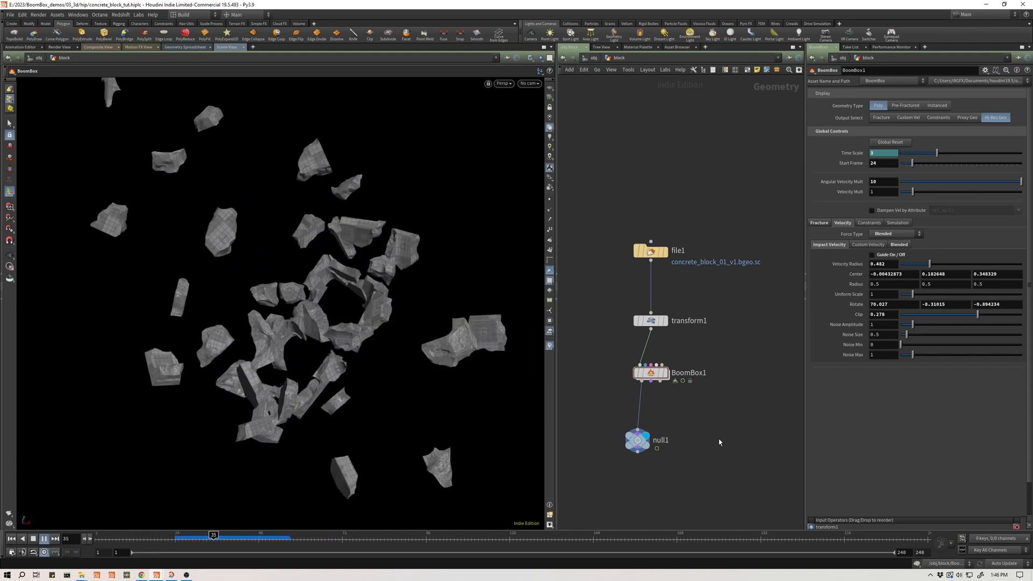
key("ctrl+Up")
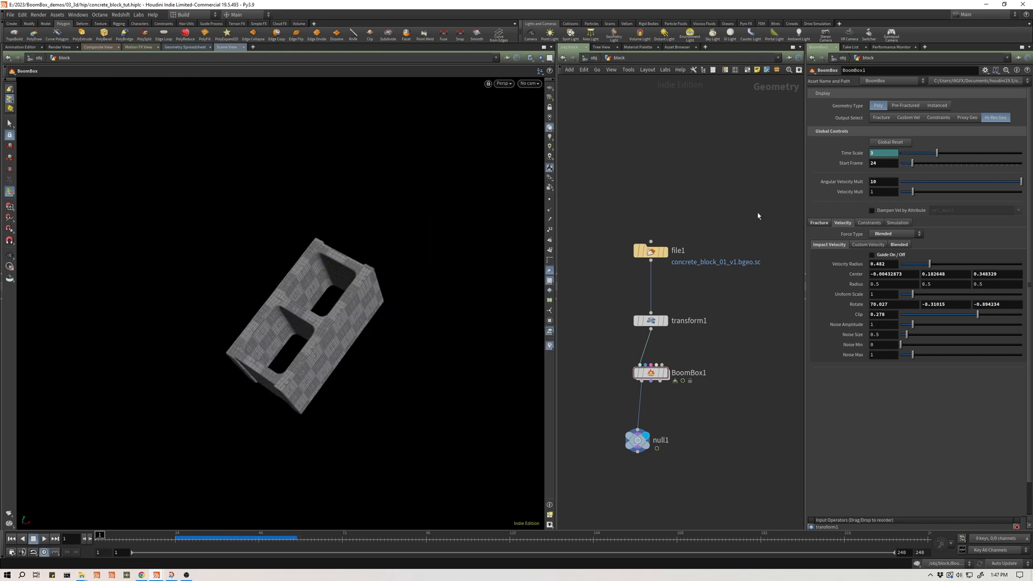
- Move the second Time Scale key to about frame 33 in the Animation Editor and play the explosion with the longer ramp
left_click(856, 154)
mouse_move(156, 575)
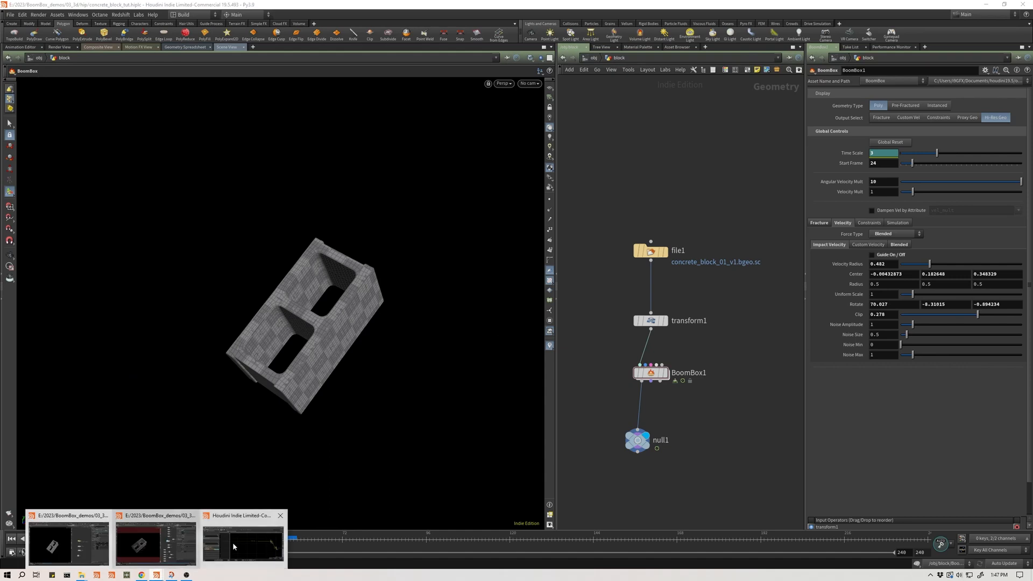
left_click(233, 542)
key("h")
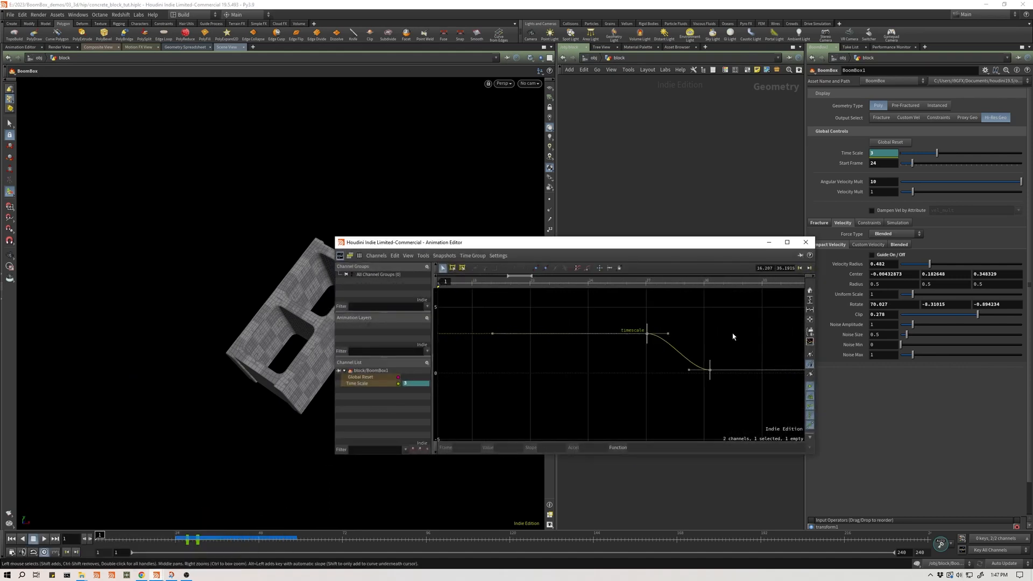
left_click(710, 371)
left_click_drag(710, 379, 762, 378)
left_click_drag(656, 238, 668, 412)
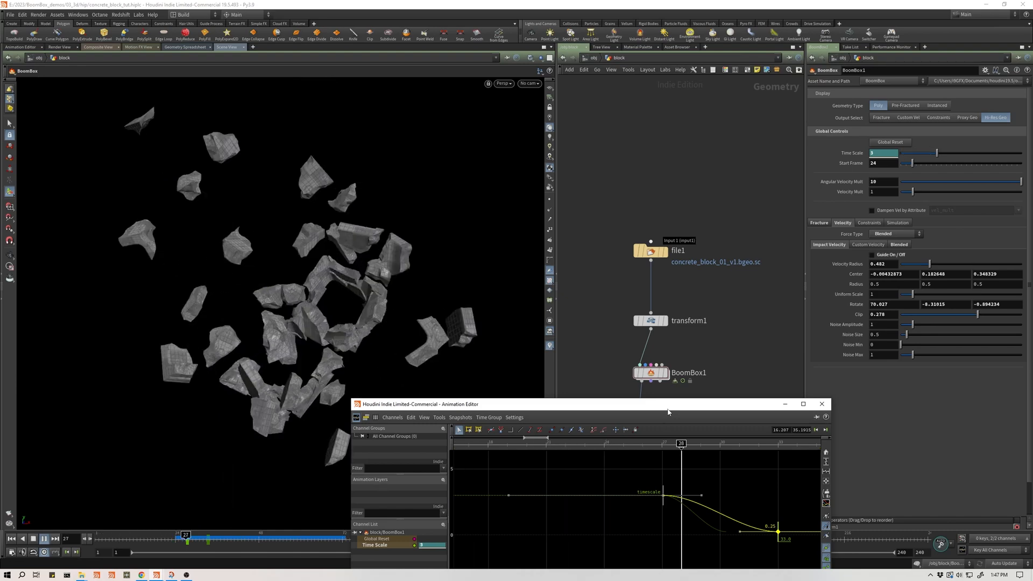
left_click(785, 404)
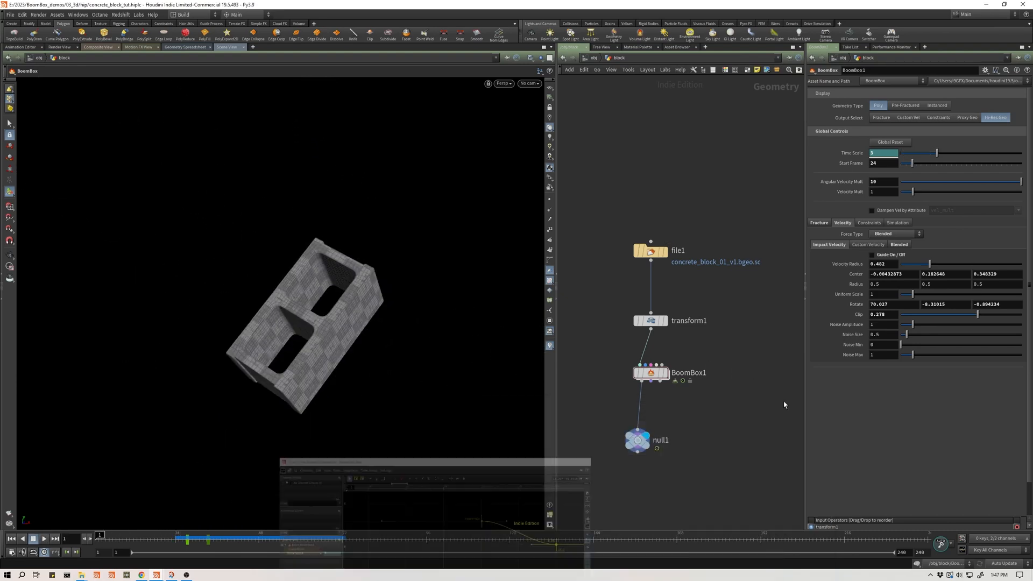
- Try the explosion with BoomBox1's constraints enabled, turn the constraints back off and replay it
left_click(879, 224)
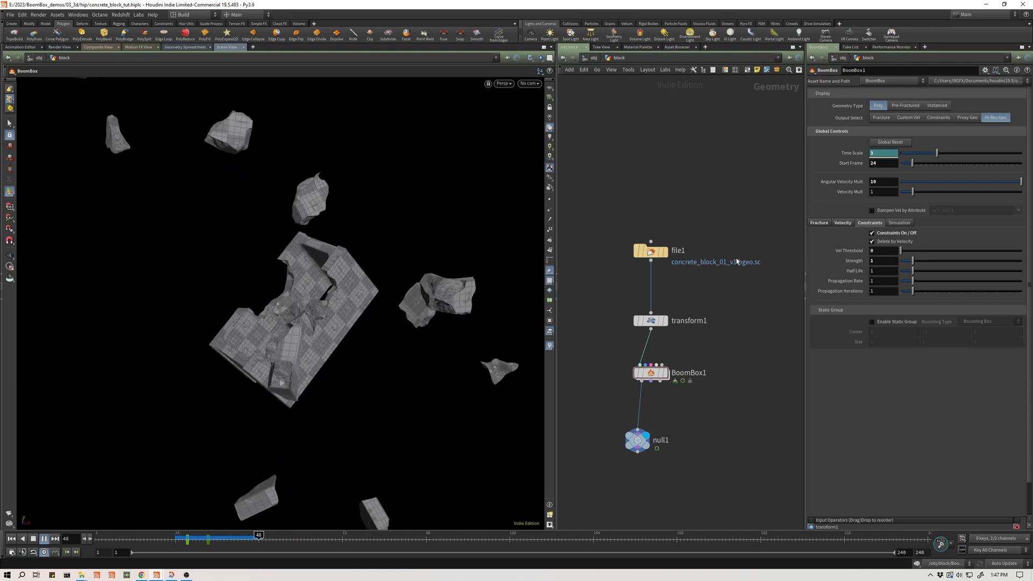
key("ctrl+Up")
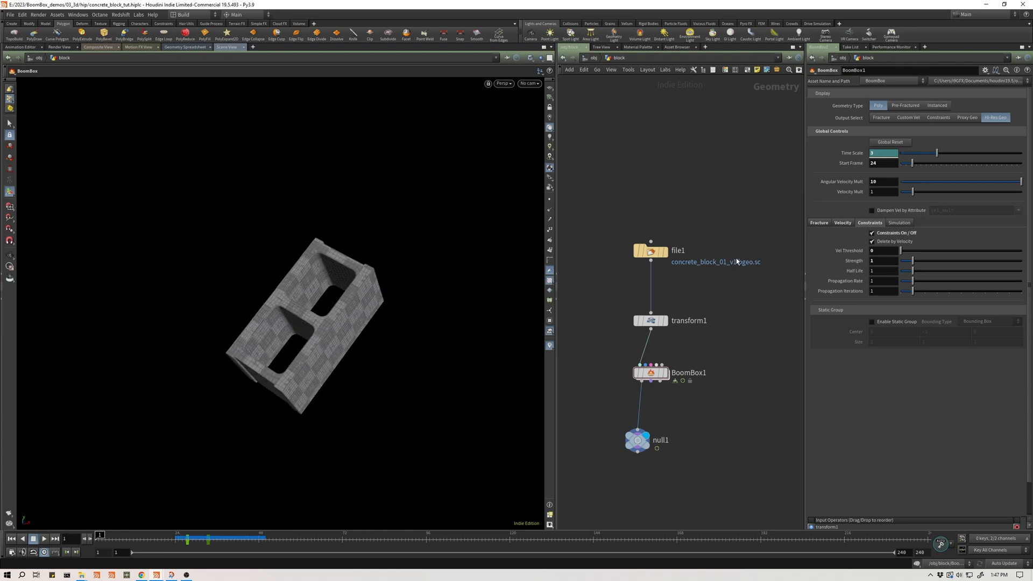
left_click(891, 233)
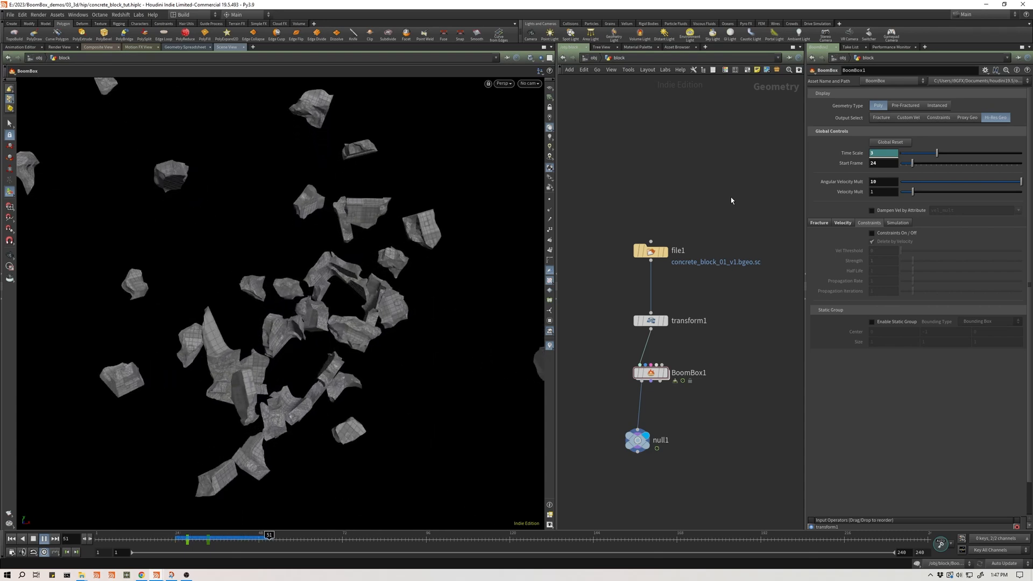
key("ctrl+Up")
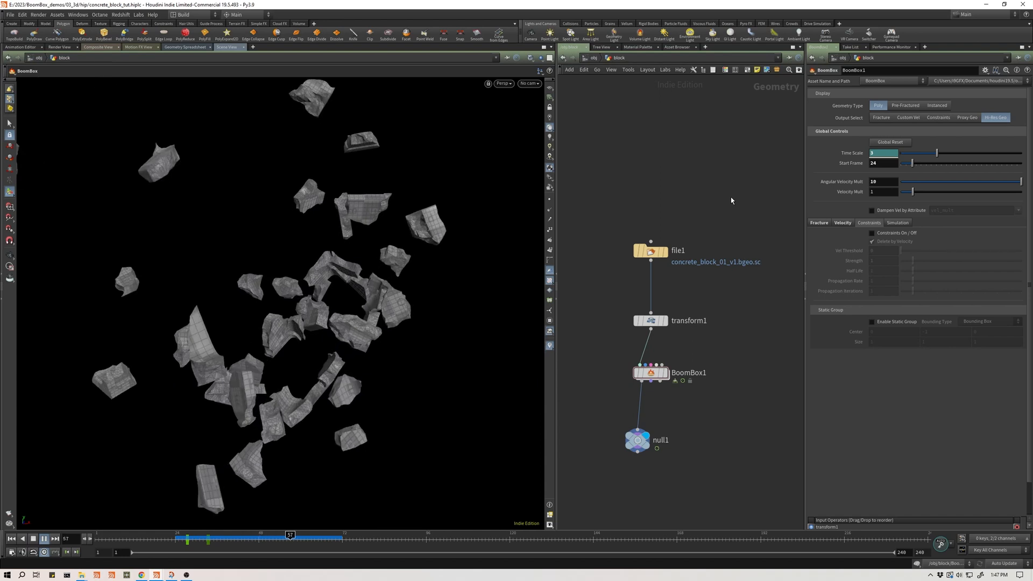
key("ctrl+Up")
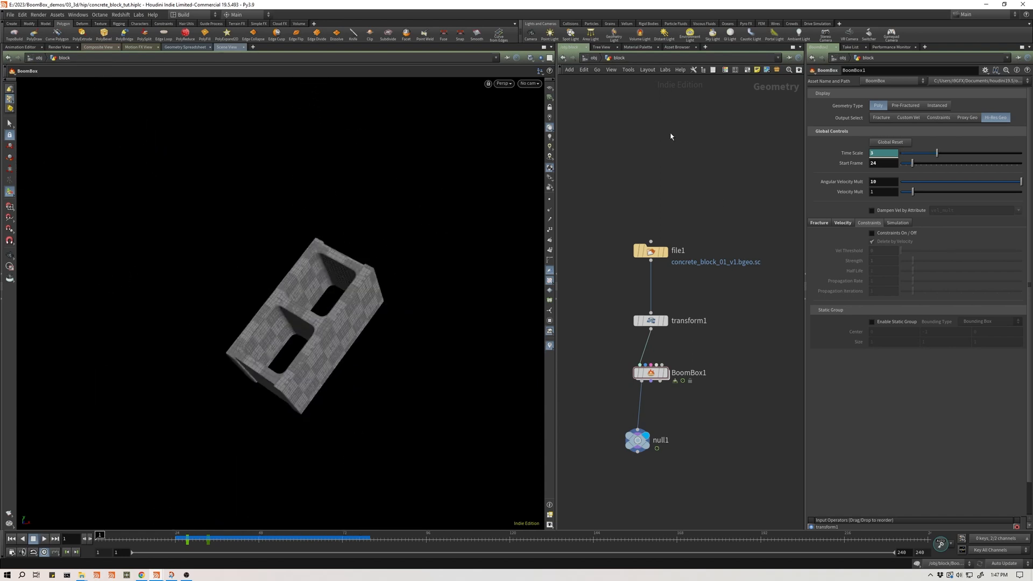
- Create a camera from the current view at object level, place its node above the block node and play the explosion through it
key("u")
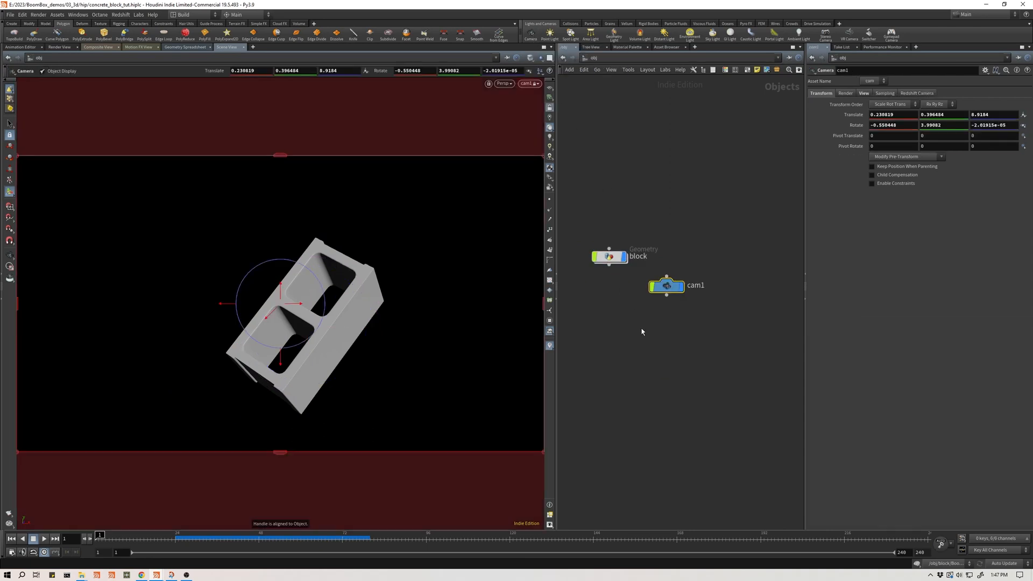
left_click_drag(694, 288, 636, 199)
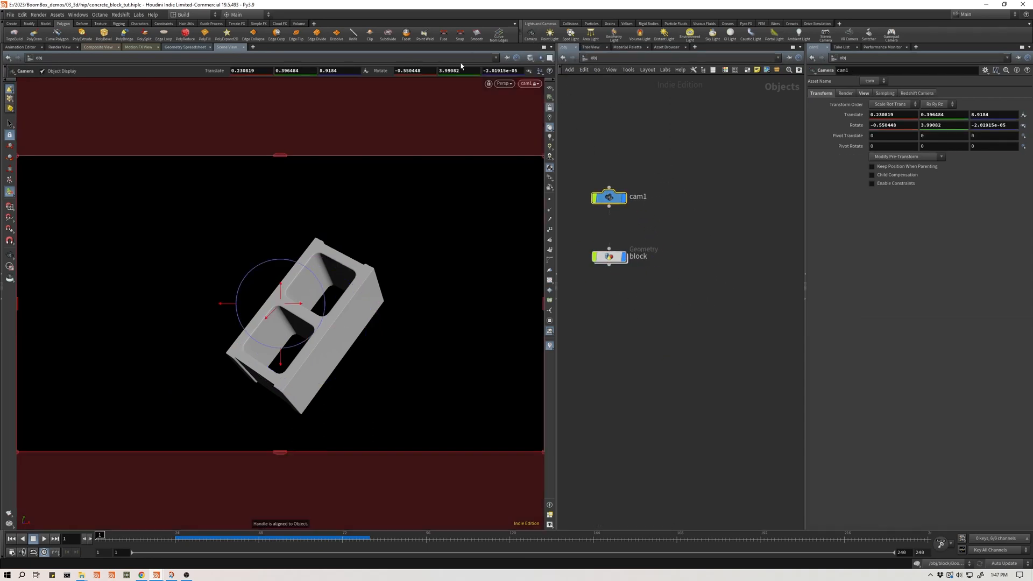
key("Up")
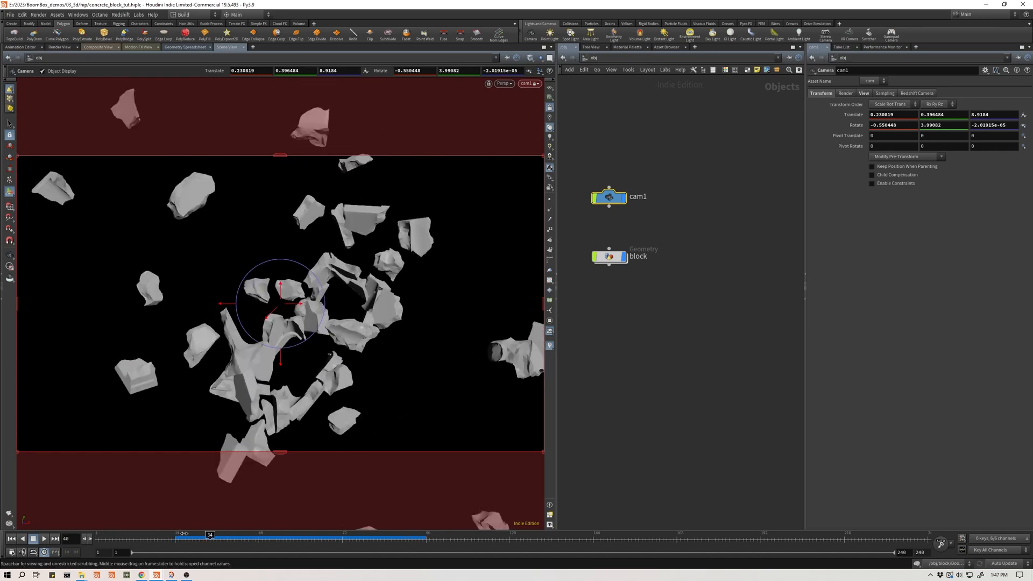
key("ctrl+Up")
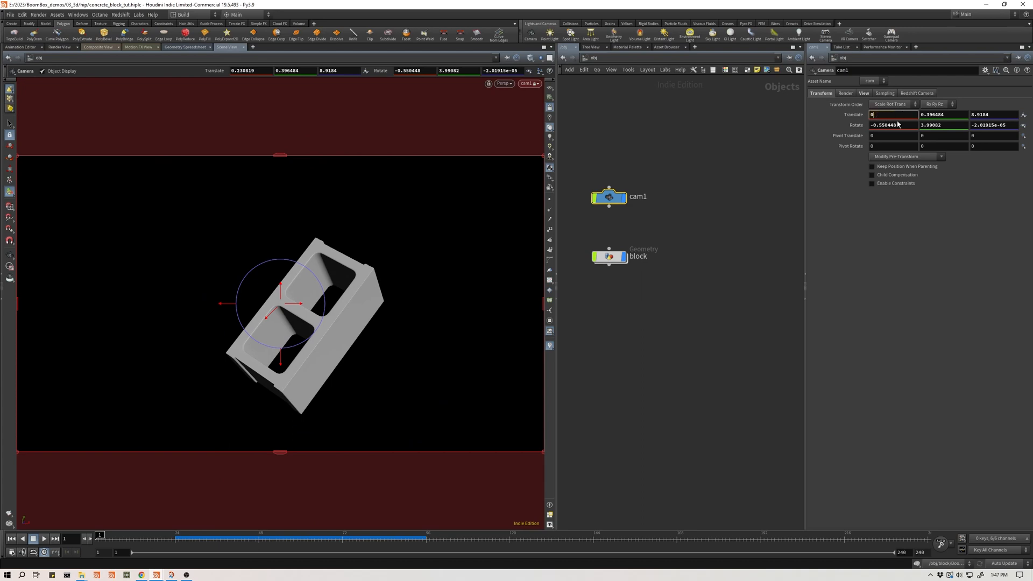
- Set cam1's X and Y translation to 0
type("0")
key("Tab")
key("Tab")
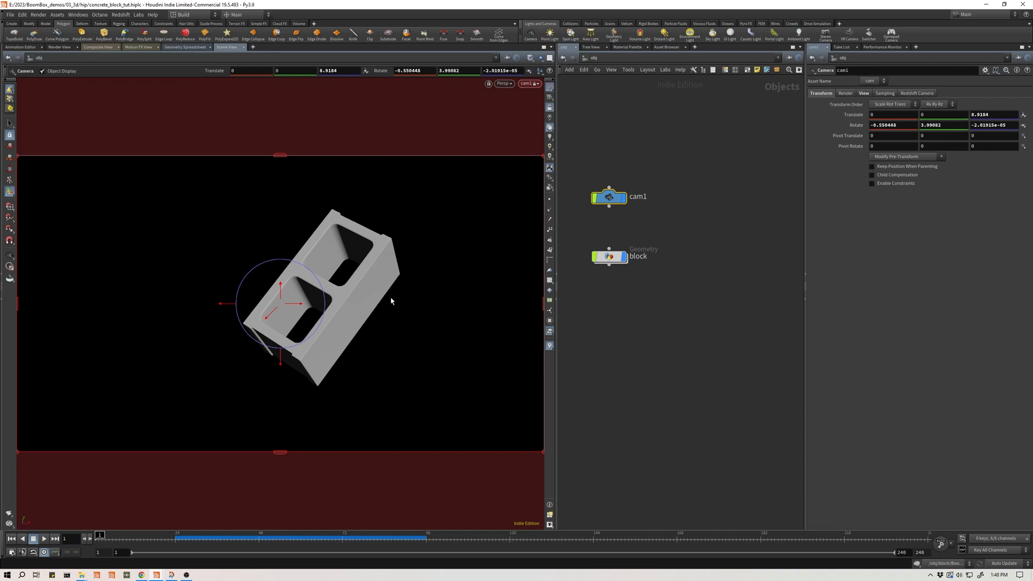
- Orbit cam1 around the block to a slightly low viewpoint, at about -0.43 in Y and 8.96 in Z
key("Escape")
left_click_drag(297, 299, 295, 312)
mouse_move(903, 114)
middle_mouse_down()
mouse_move(927, 115)
mouse_move(904, 116)
middle_mouse_up()
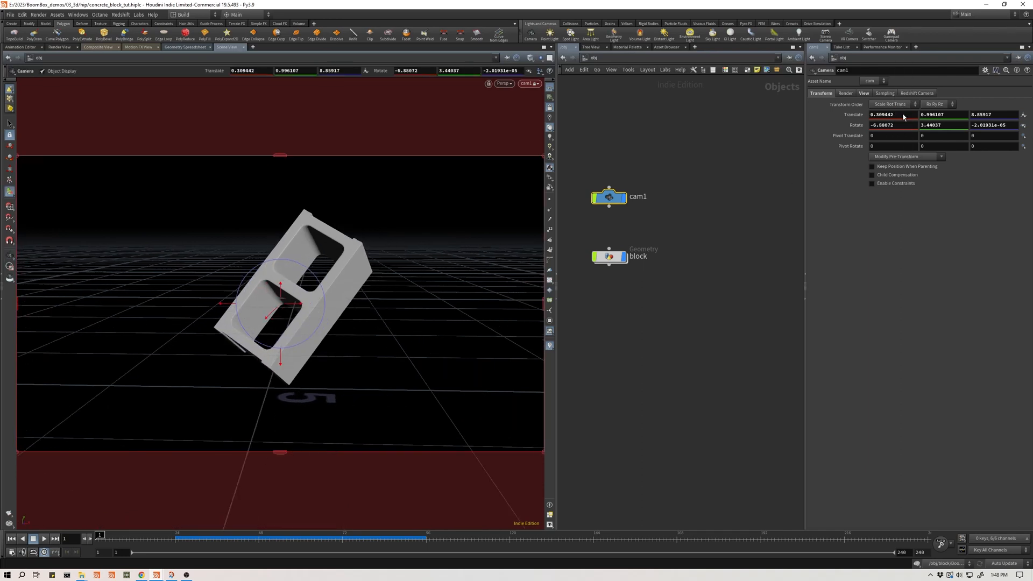
left_click_drag(228, 308, 280, 293)
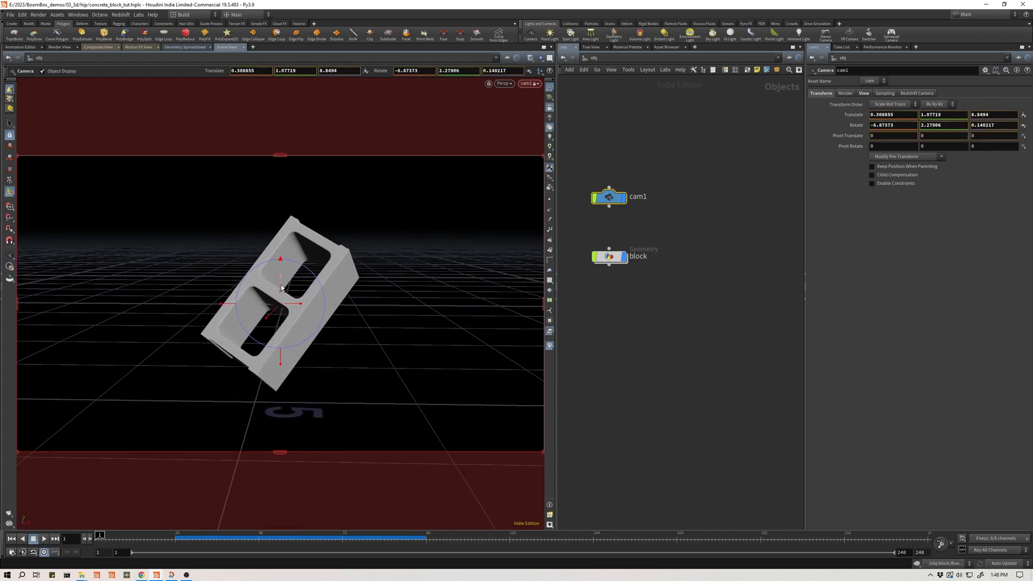
key("Escape")
middle_click_drag(279, 294, 281, 316)
left_click_drag(281, 317, 312, 287)
key("Return")
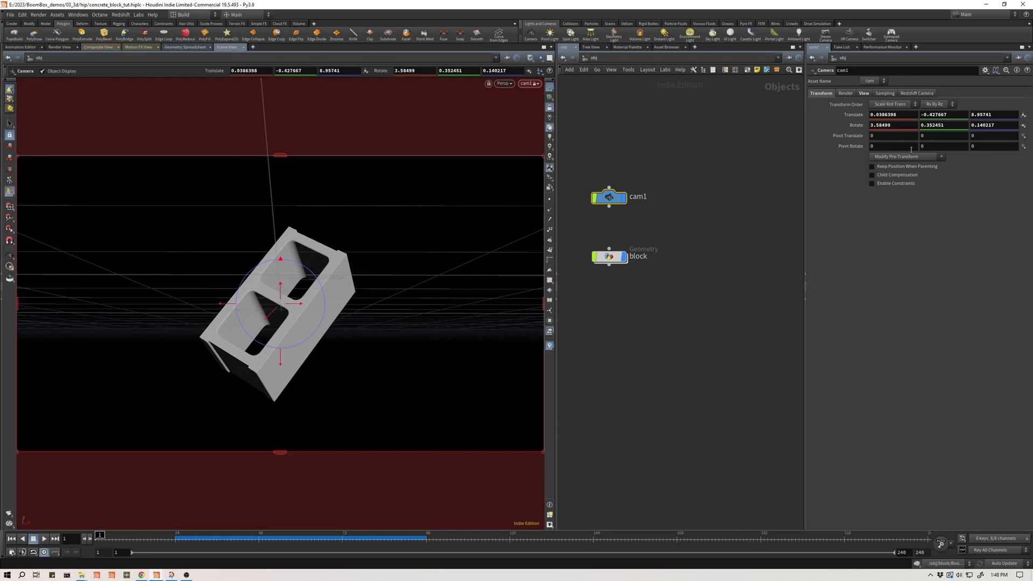
- Set cam1's rotation to 0 on all three axes and its X translation to 0
left_click(902, 127)
type("0")
key("Tab")
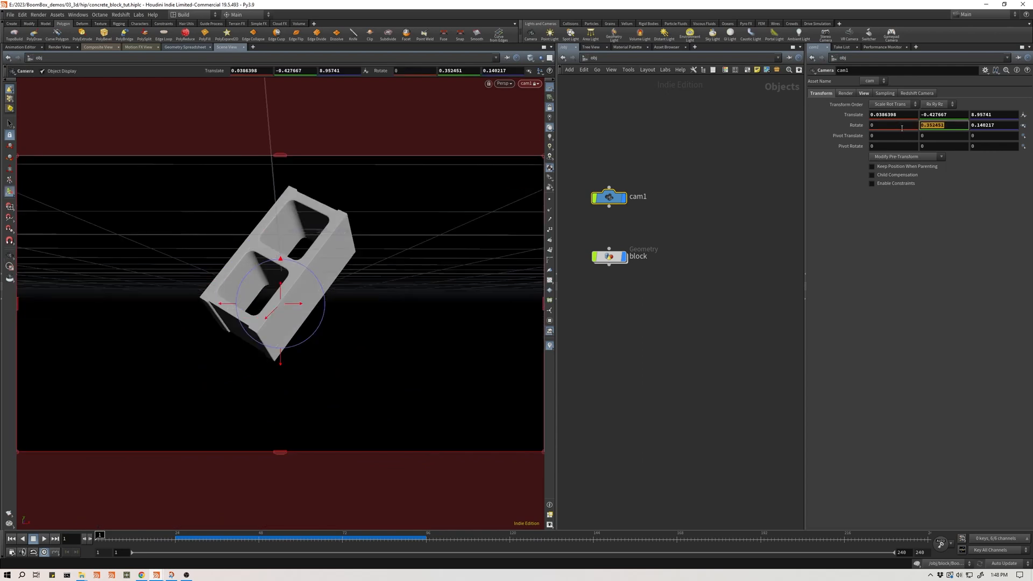
type("0")
key("Tab")
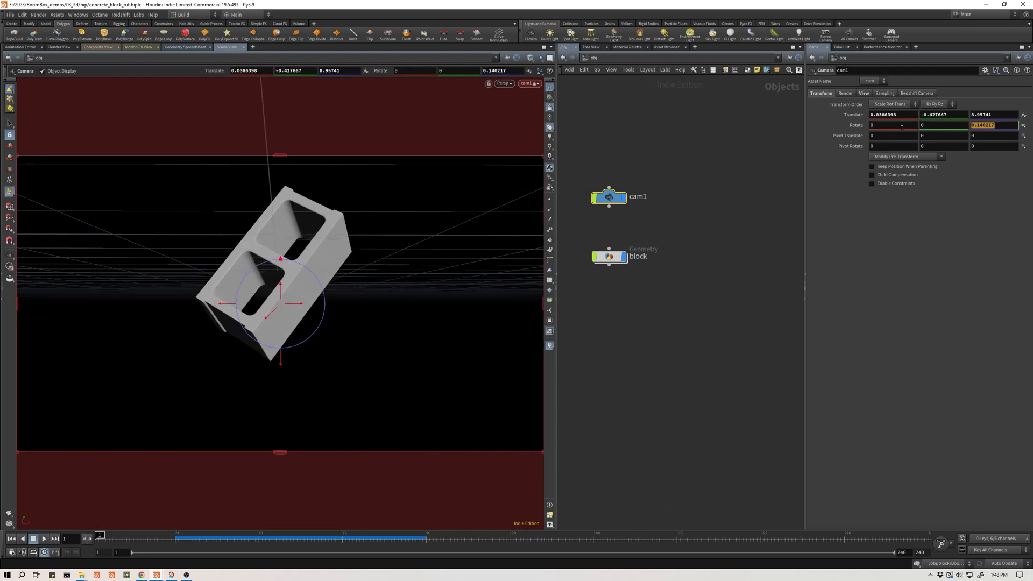
type("0")
key("Return")
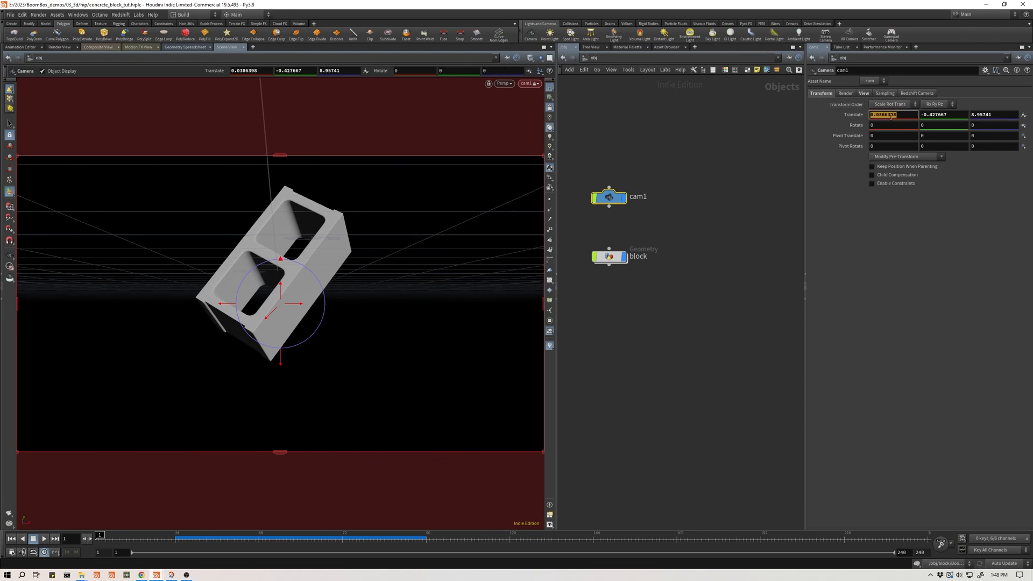
type("0")
key("Return")
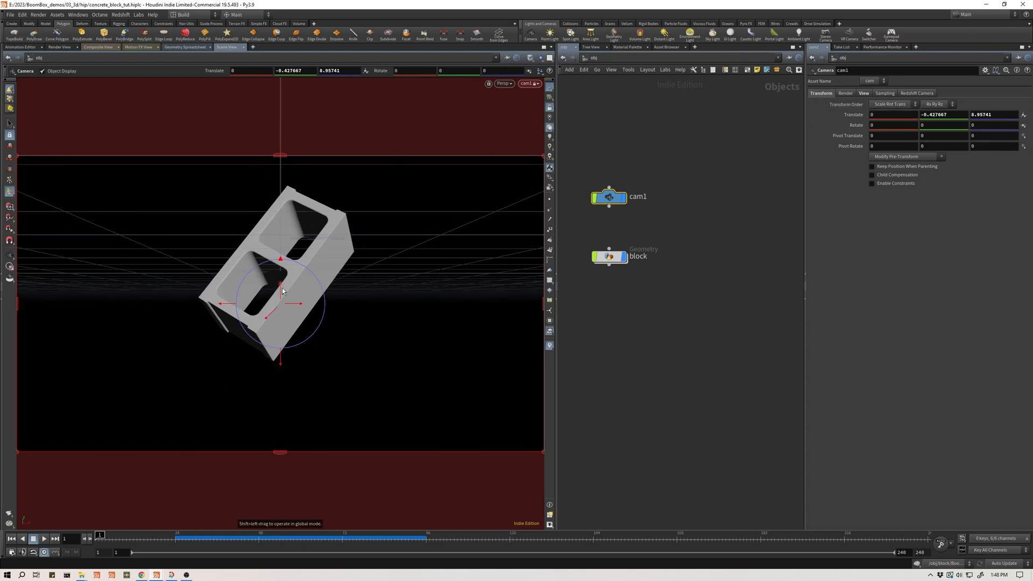
- Frame the block from below with cam1 at about -0.65 in Y and 4.13° X rotation, and hide the reference grid
left_click_drag(283, 291, 283, 257)
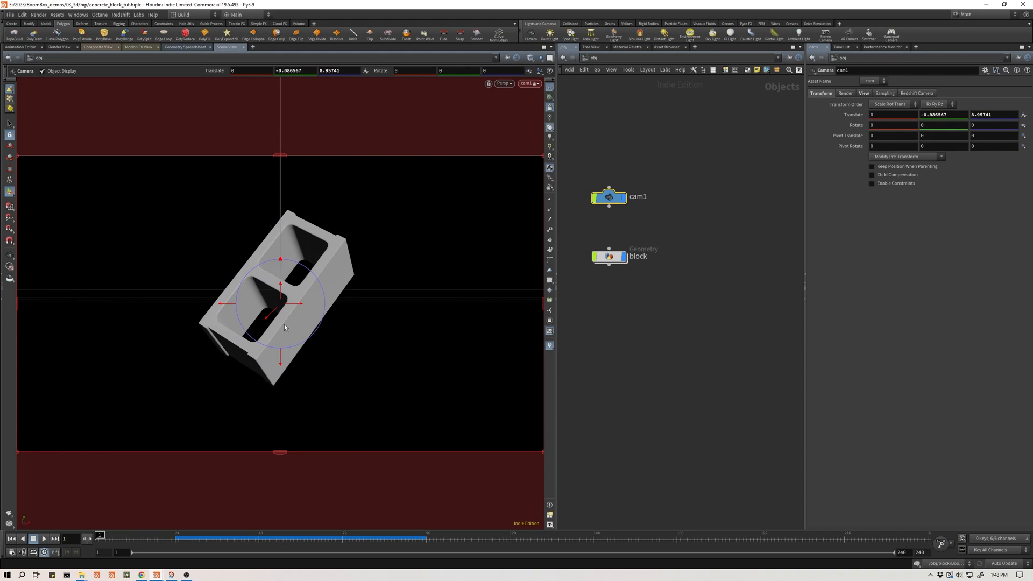
left_click_drag(285, 321, 281, 287, "alt")
left_click(548, 93)
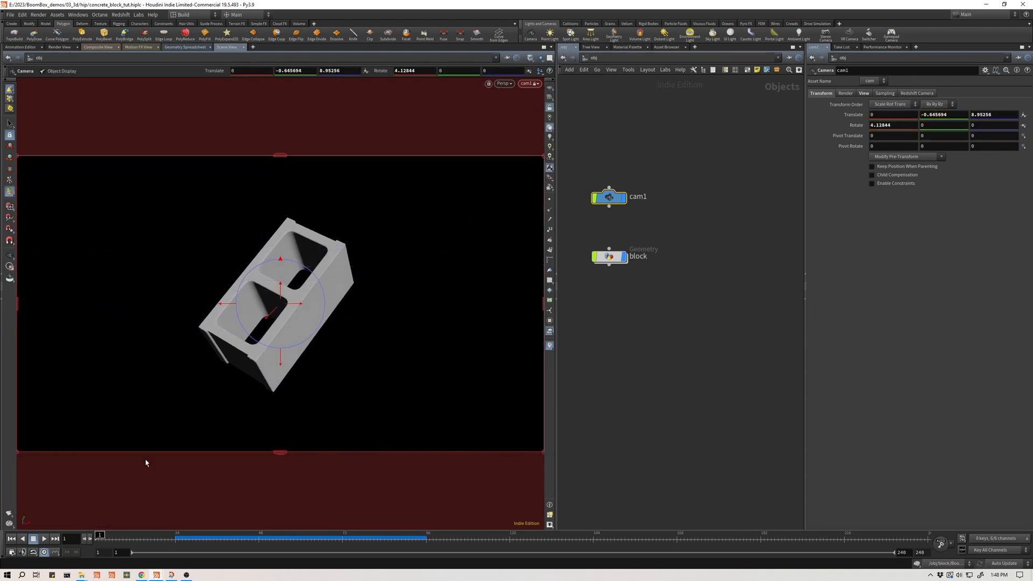
- Play the explosion through cam1, then return to the block network at frame 35 with the camera unlocked from the view
key("Up")
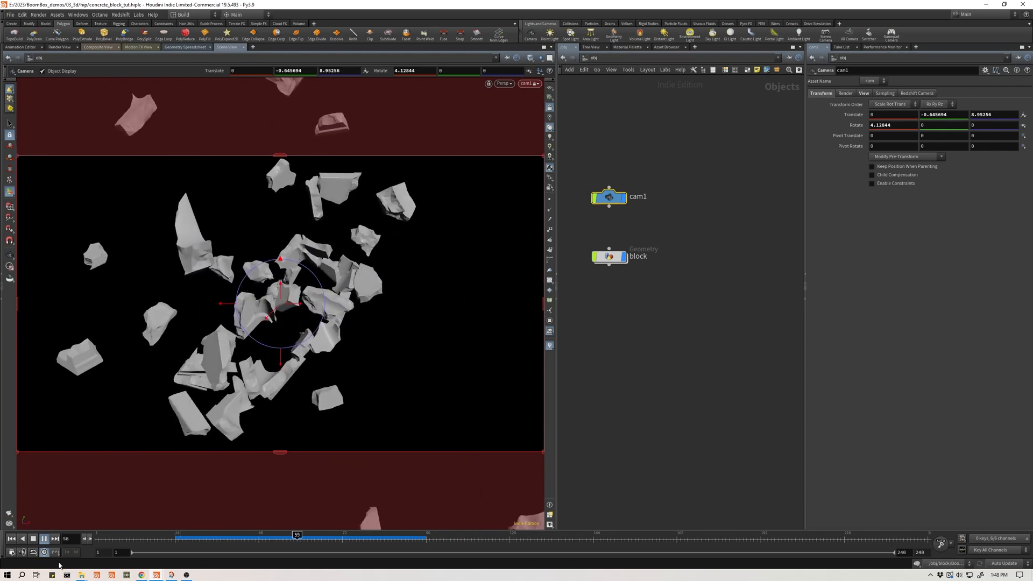
double_click(609, 256)
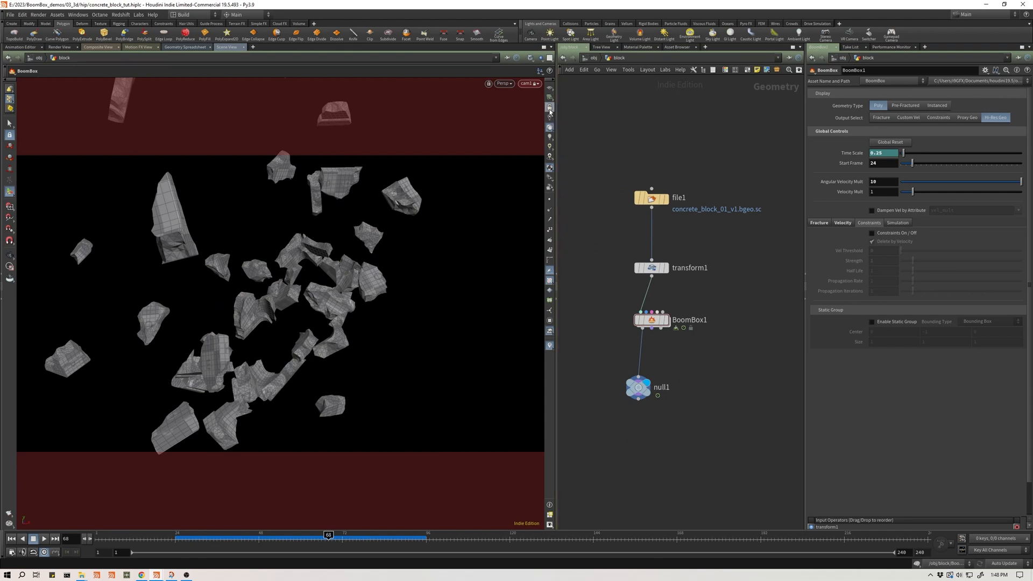
left_click(139, 535)
mouse_move(140, 535)
left_mouse_down()
mouse_move(434, 527)
mouse_move(212, 513)
mouse_move(617, 532)
mouse_move(153, 534)
mouse_move(214, 536)
left_mouse_up()
middle_click_drag(604, 466, 612, 401)
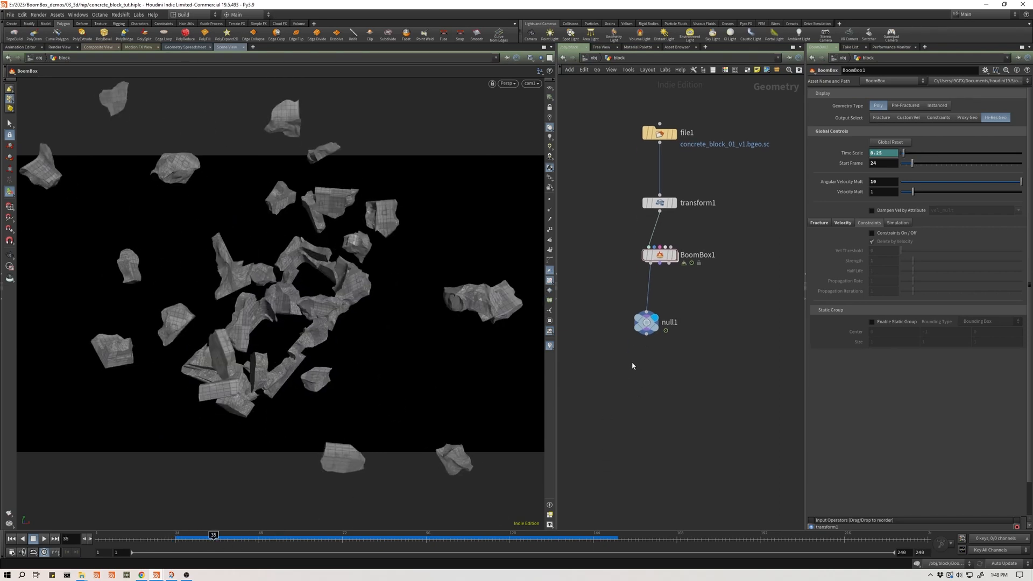
- Move the null node beneath BoomBox1 aside, select it, and save the scene
left_click_drag(644, 323, 618, 317)
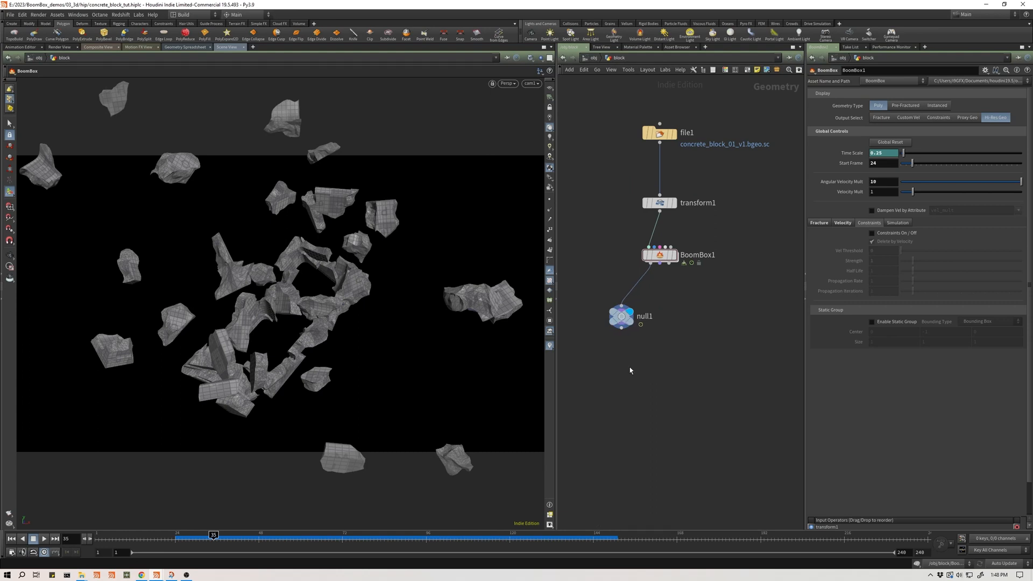
middle_click_drag(625, 393, 624, 366)
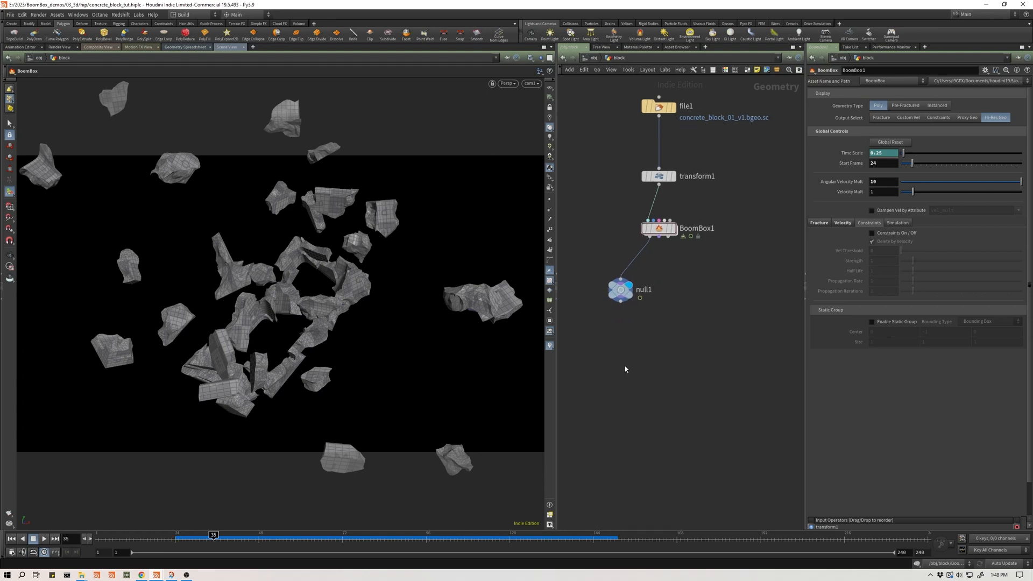
left_click(619, 288)
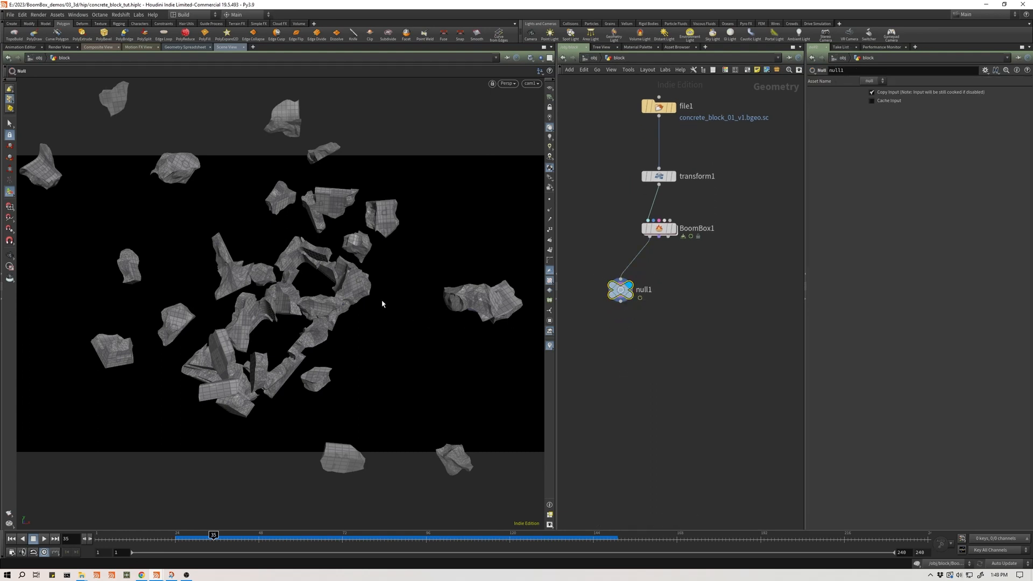
key("ctrl+s")
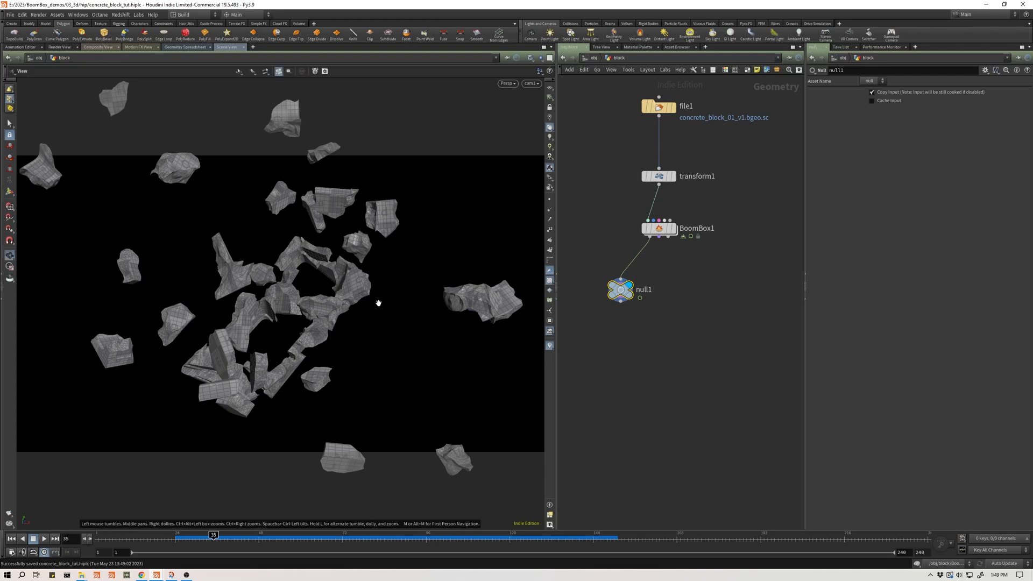
- Show the UV view and add a UV Flatten node below null1, limited to the inside group
key("space+5")
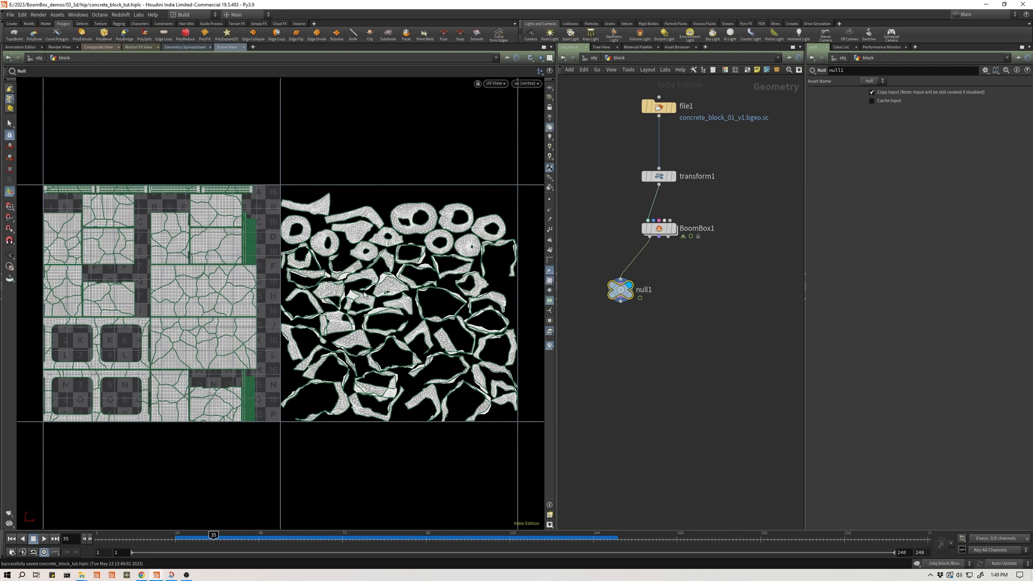
key("Tab")
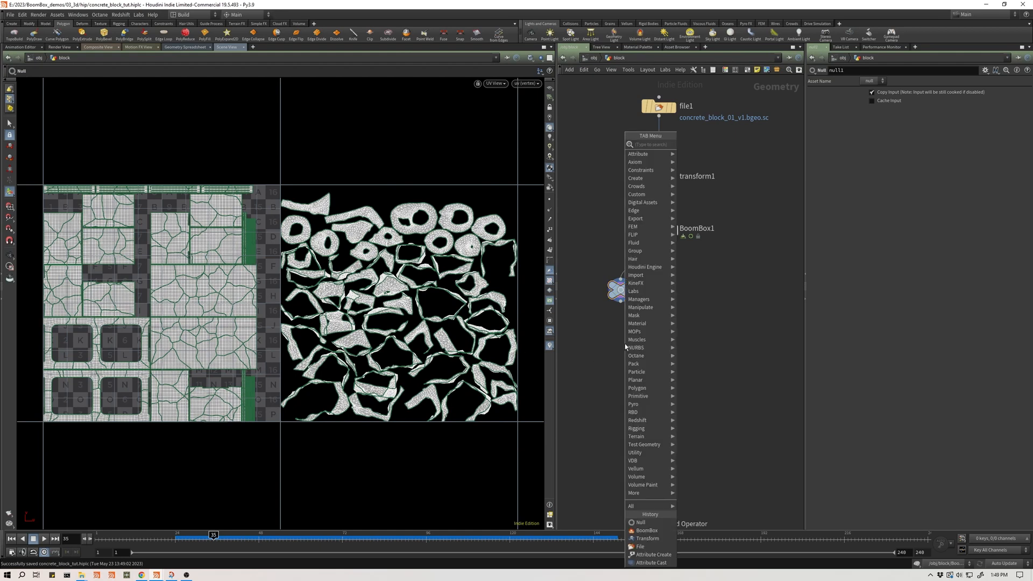
type("uvfl")
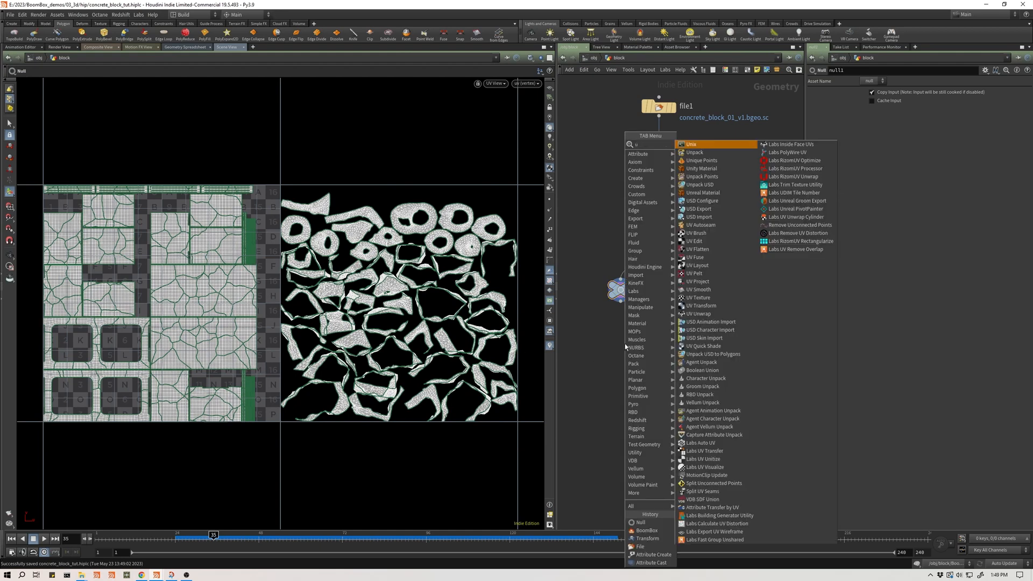
key("Return")
left_click(625, 344)
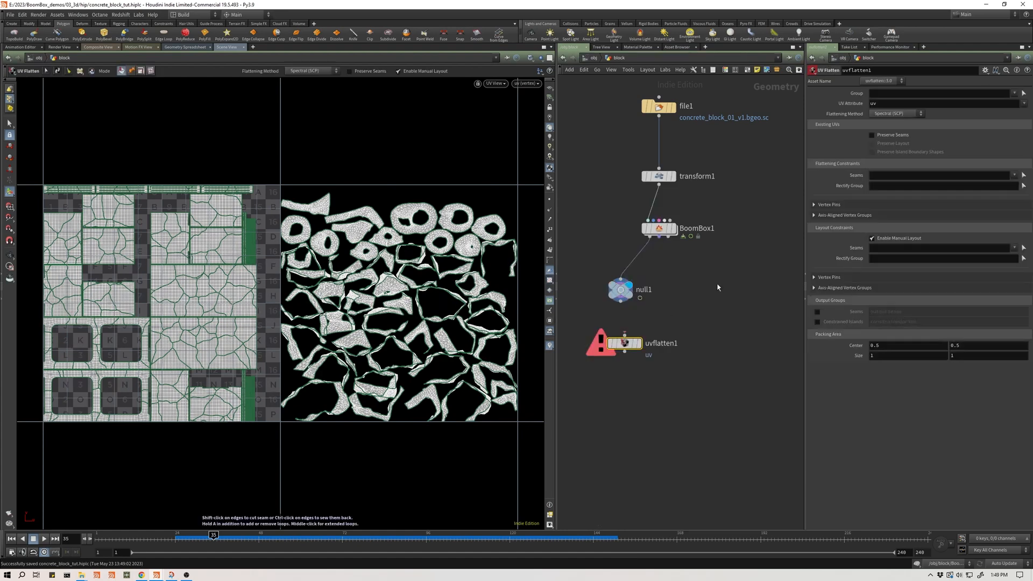
left_click(994, 94)
type("inside")
key("Return")
- Connect null1 to the UV Flatten node and display the flattened result
left_click_drag(624, 333, 621, 302)
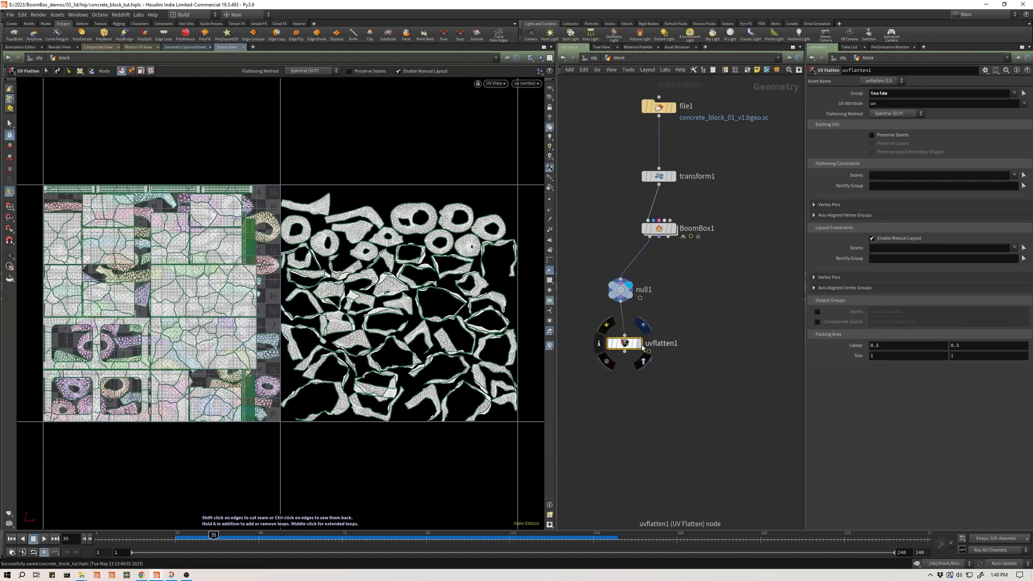
left_click(639, 344)
left_click_drag(629, 344, 625, 346)
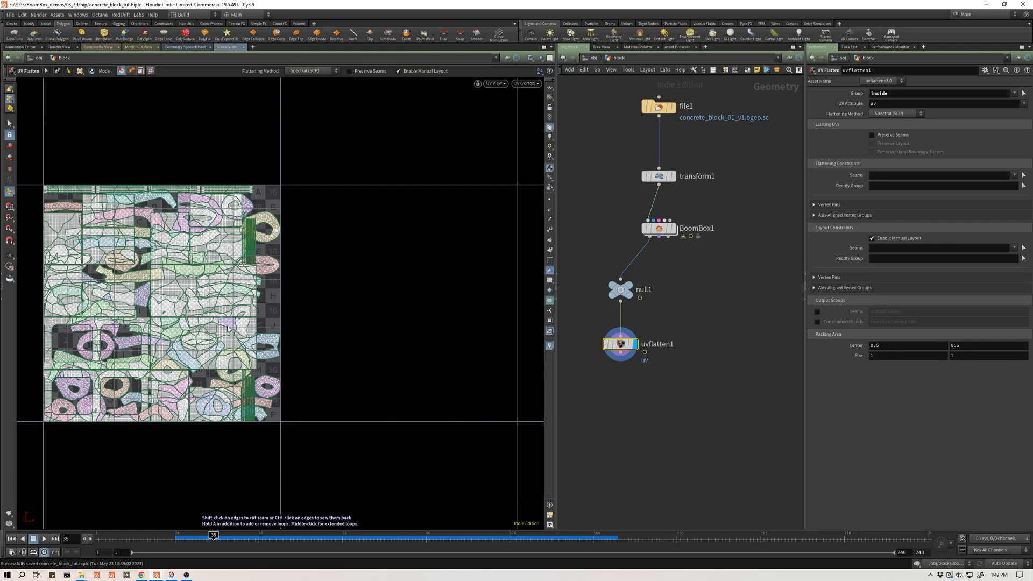
- Set the X center of the UV Flatten packing area to 1.5
left_click(905, 348)
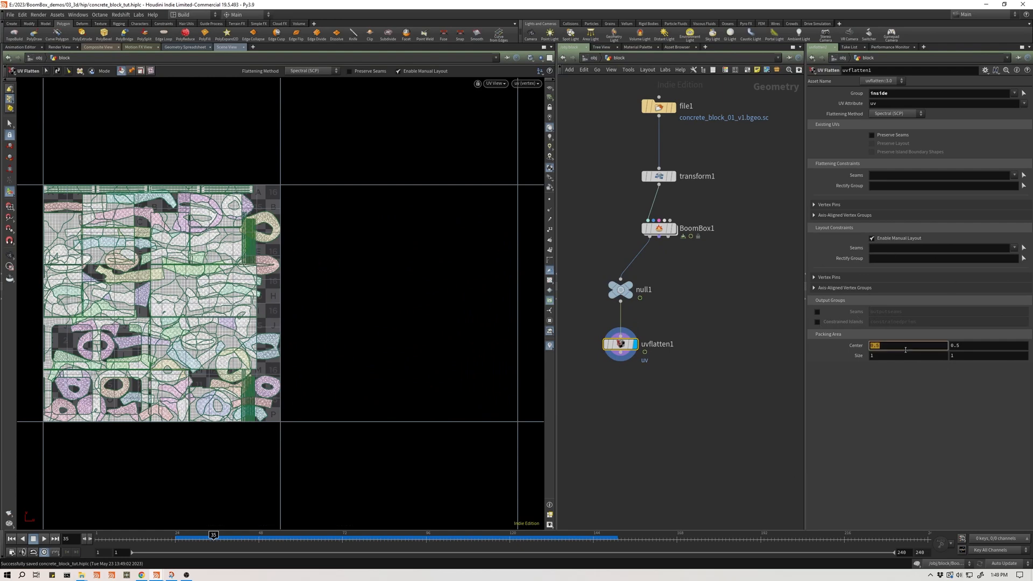
type("1.5")
key("Return")
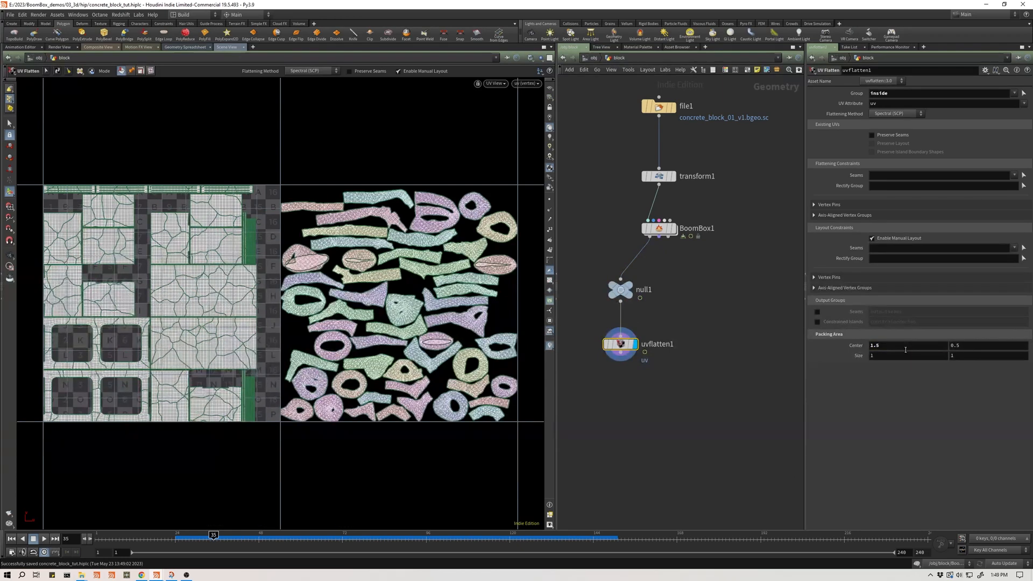
mouse_move(631, 291)
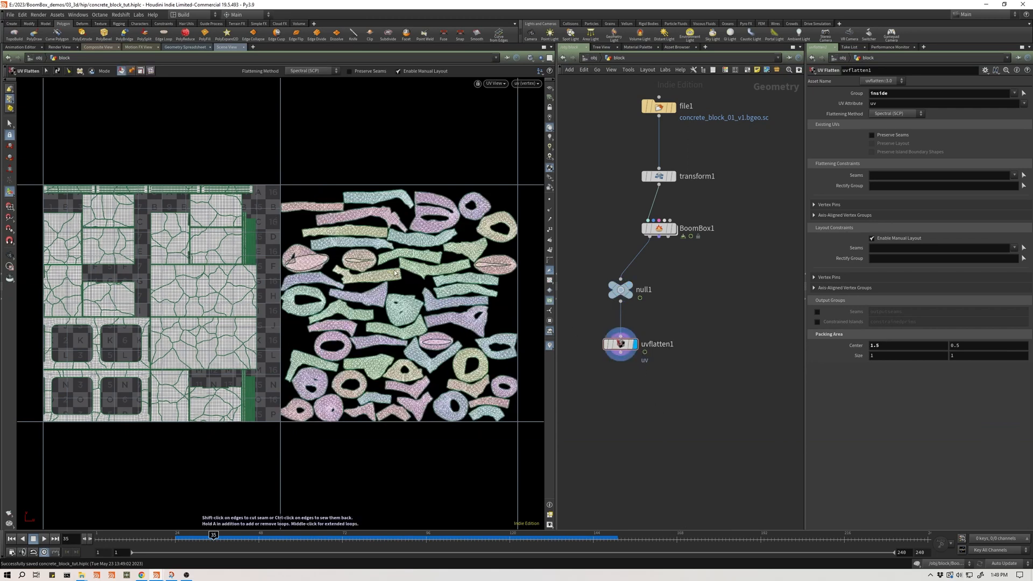
- View the UV-flattened fragments in the perspective view, framing the whole explosion
key("space+1")
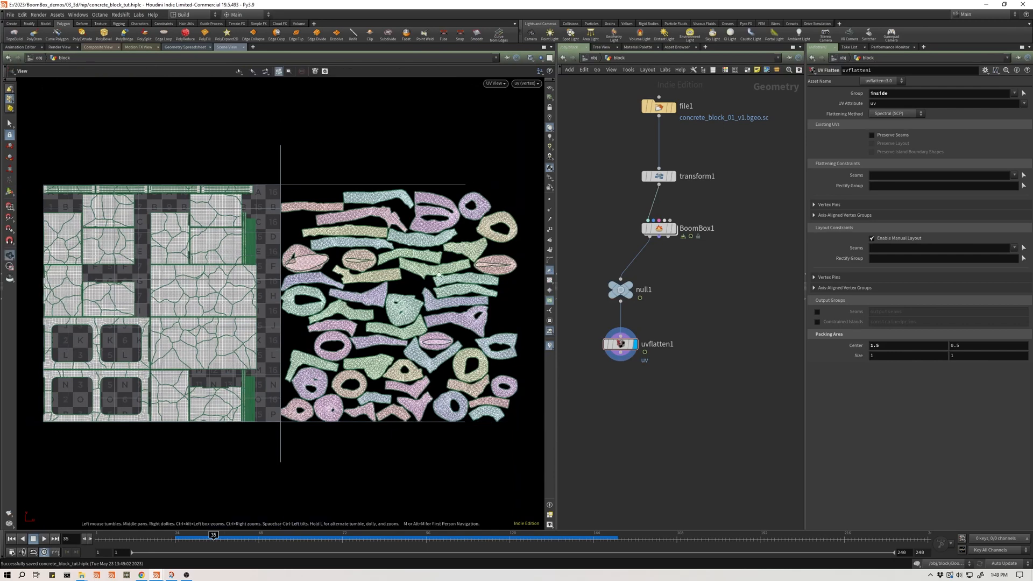
key("space+1")
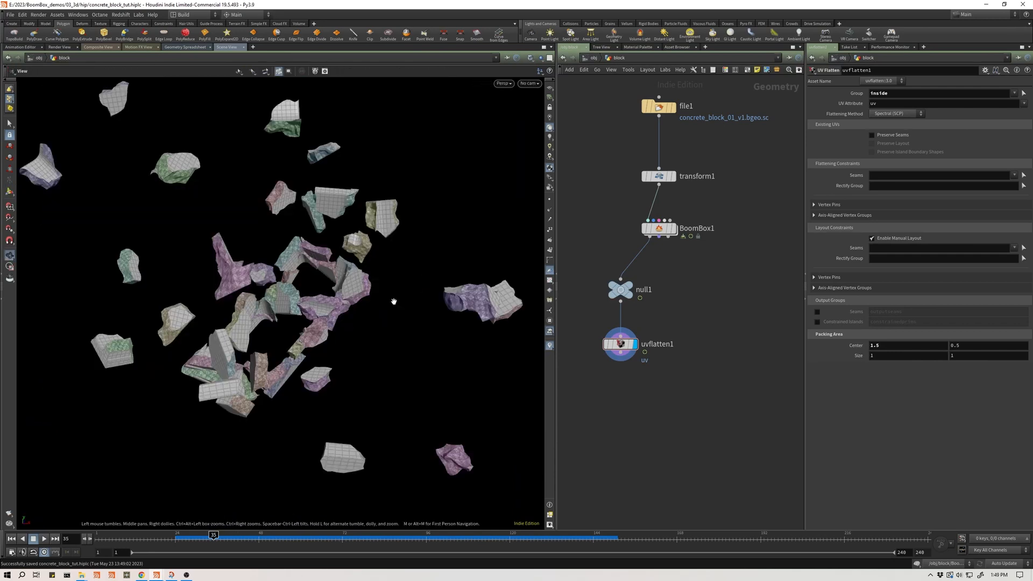
key("space+h")
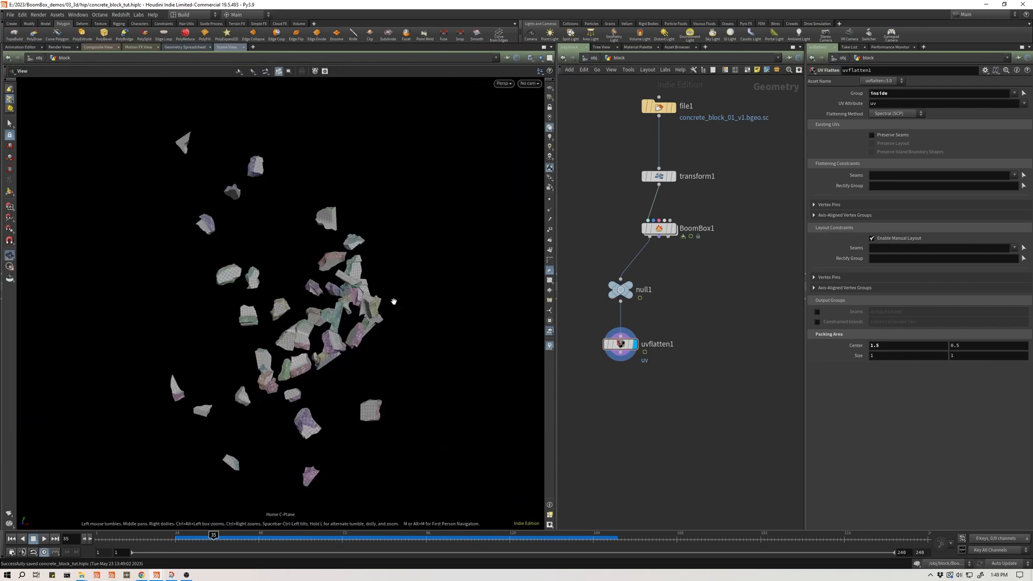
- Inspect the flattened inside-face UV islands up close and compare them with null1's original UV layout
key("space+5")
scroll(416, 371, "up", 6)
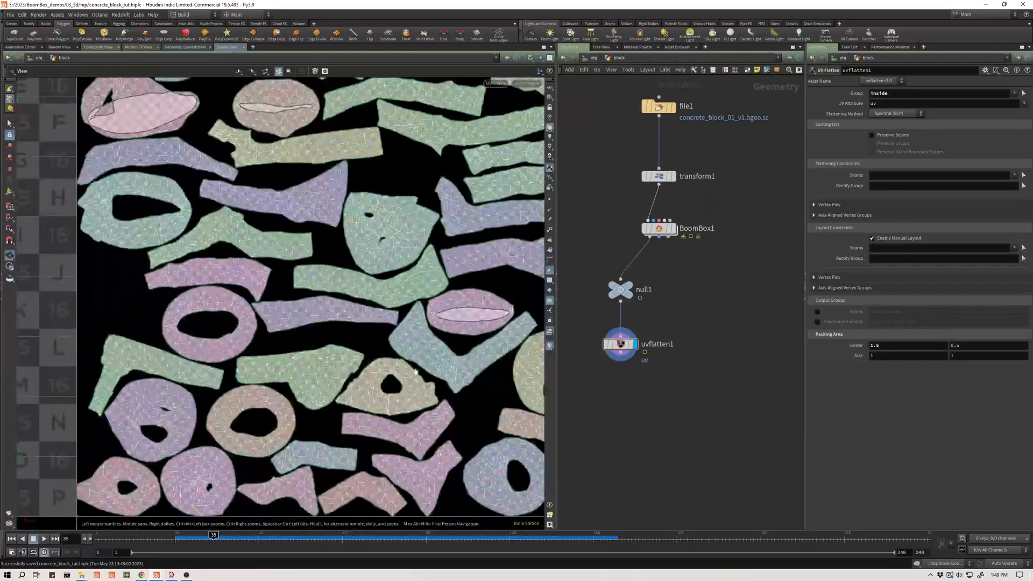
key("Return")
scroll(216, 240, "up", 4)
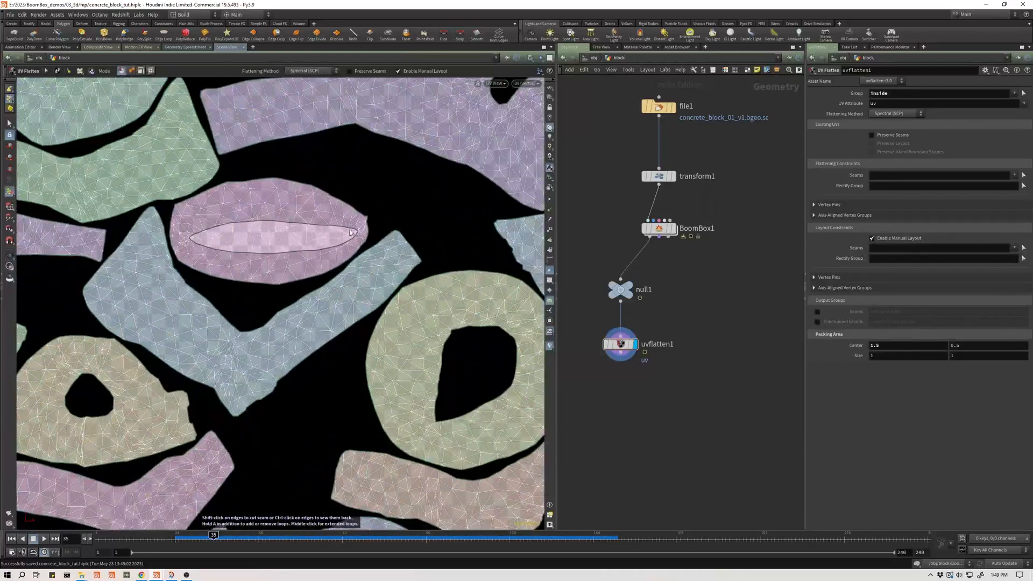
key("Escape")
scroll(327, 245, "down", 10)
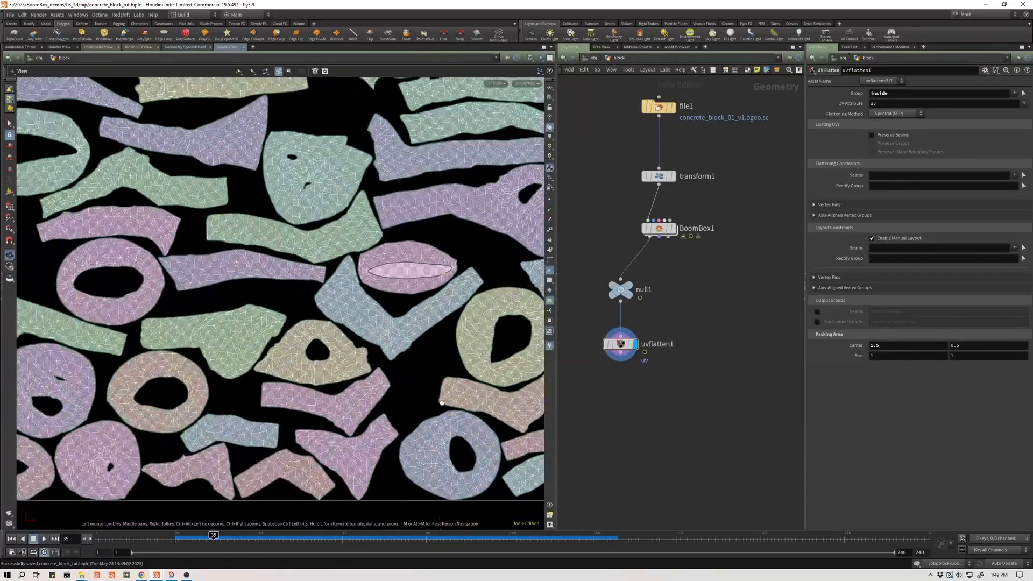
key("h")
key("Return")
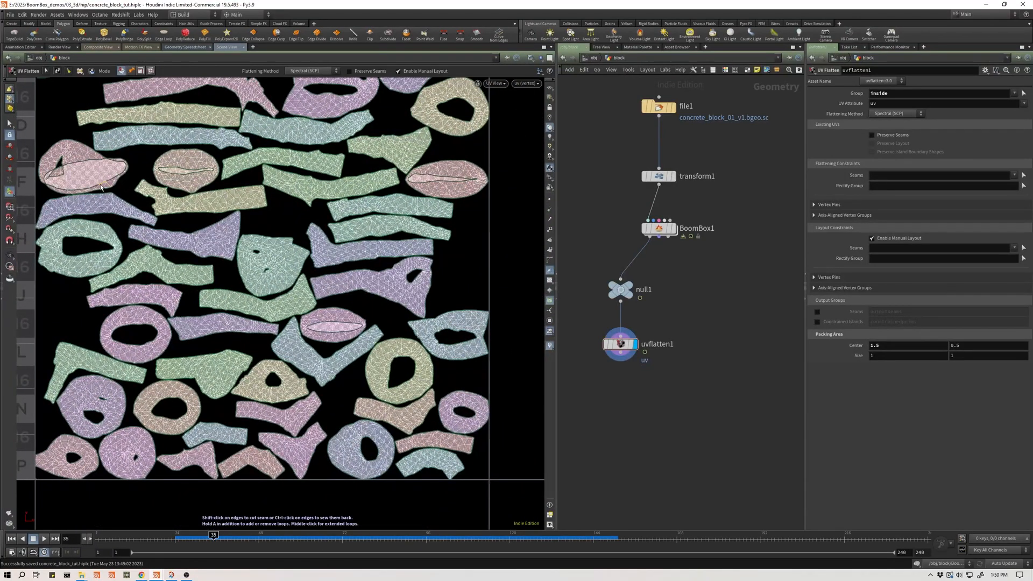
key("Escape")
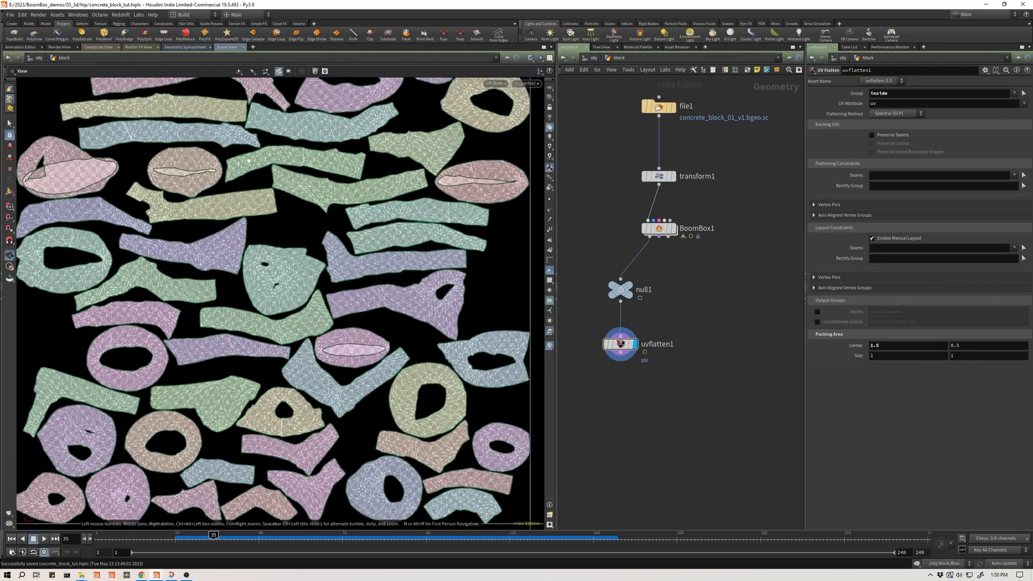
scroll(194, 171, "up", 5)
scroll(321, 180, "down", 5)
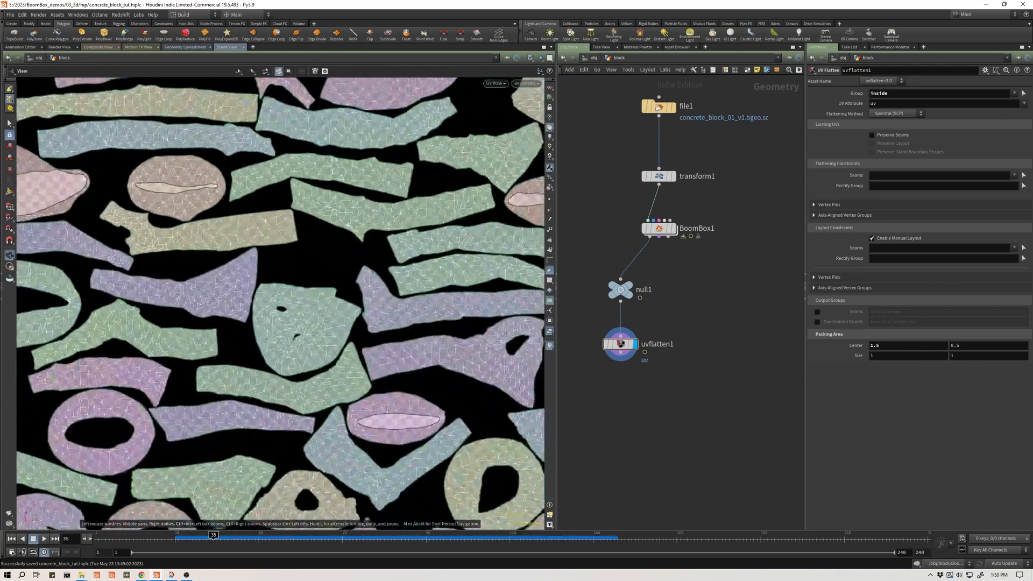
key("h")
key("Return")
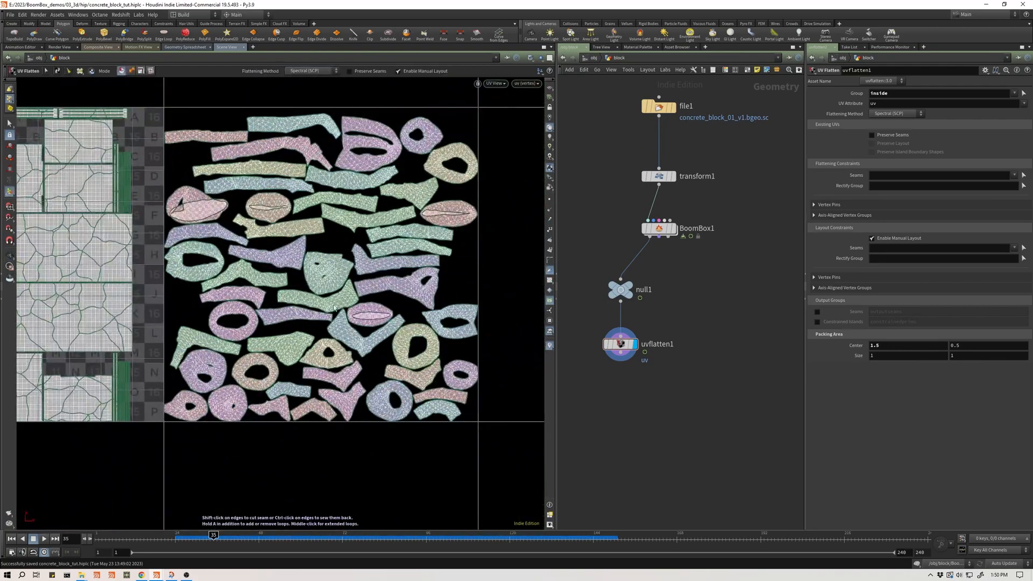
left_click(629, 289)
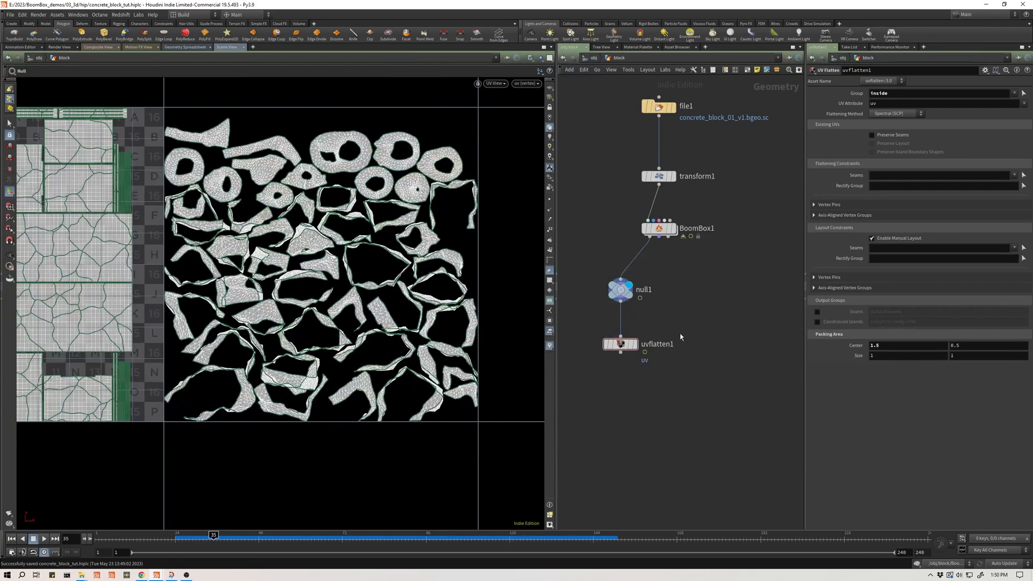
left_click(634, 350)
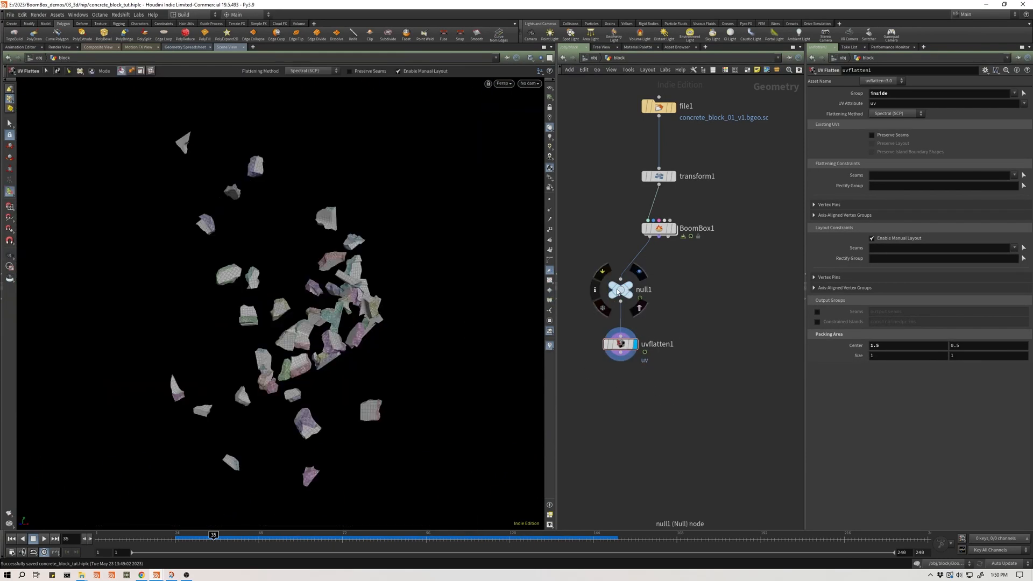
- Examine the UV checker pattern on the fragments' inside faces from several angles at frames 45 and 38
left_click_drag(323, 301, 442, 281, "alt")
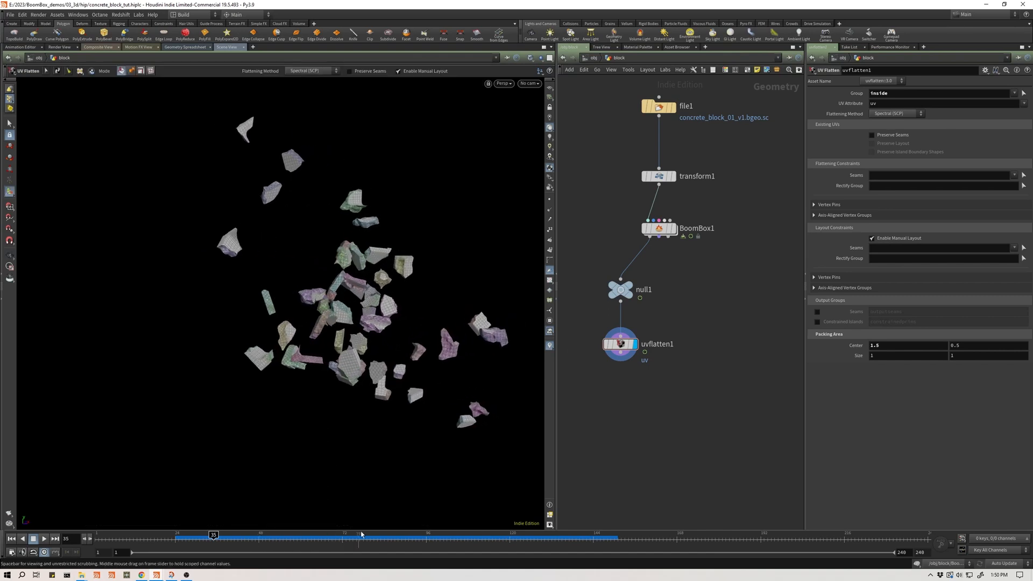
mouse_move(230, 542)
left_mouse_down()
mouse_move(269, 536)
mouse_move(248, 537)
left_mouse_up()
left_click_drag(334, 316, 431, 289, "alt")
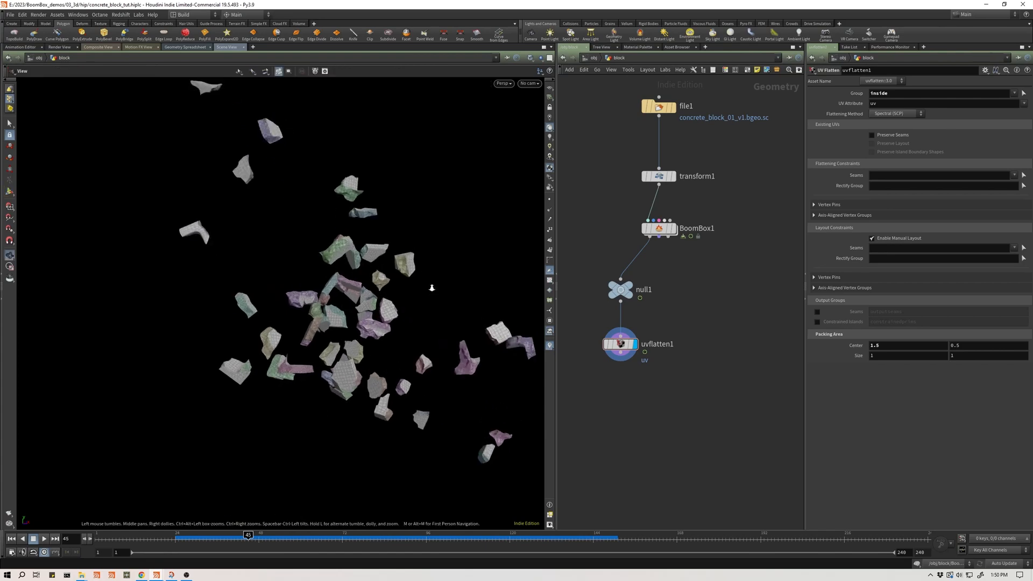
right_click_drag(431, 289, 491, 270, "alt")
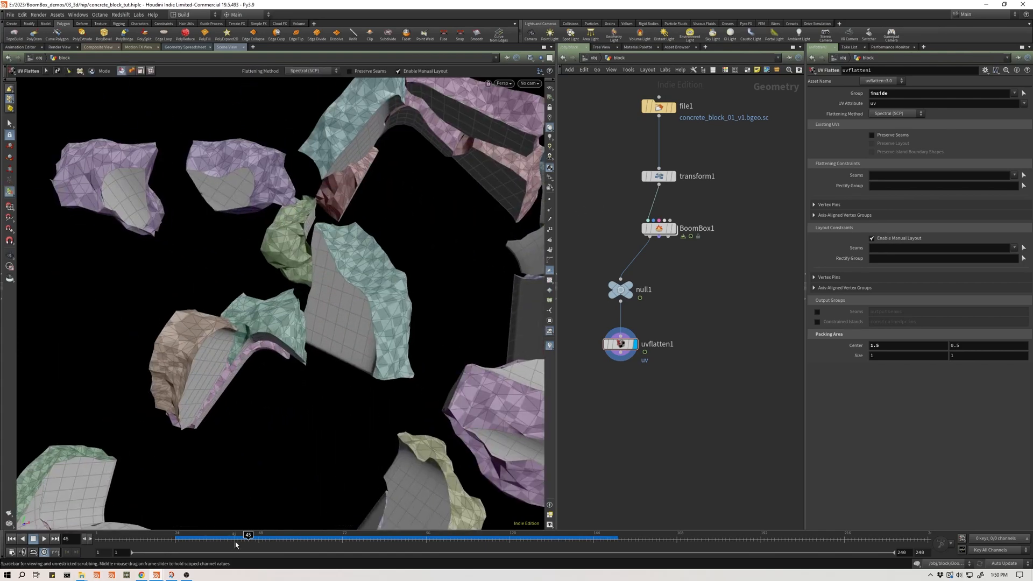
left_click_drag(252, 535, 222, 539)
right_click_drag(377, 295, 284, 293, "alt")
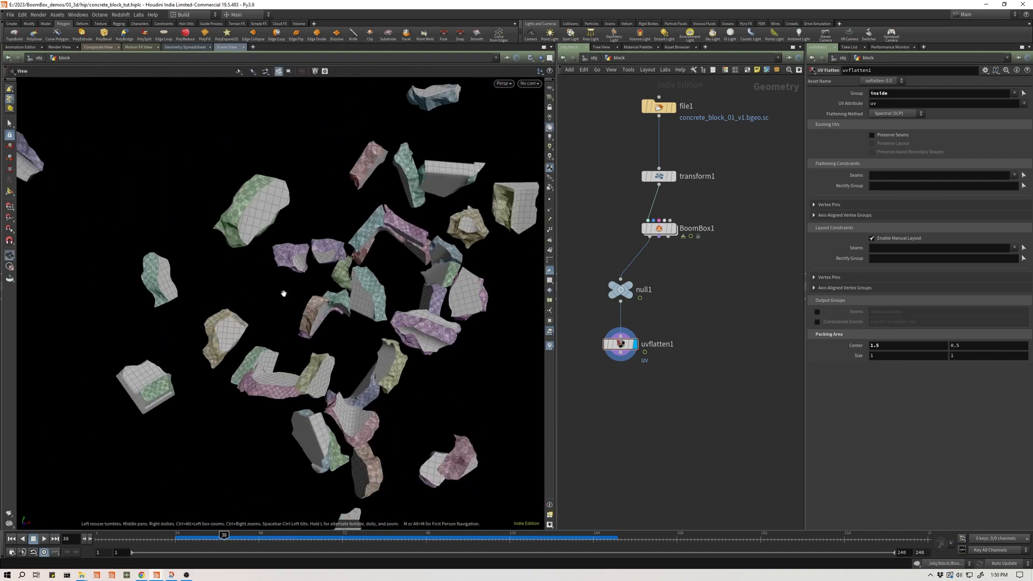
left_click_drag(284, 293, 474, 266, "alt")
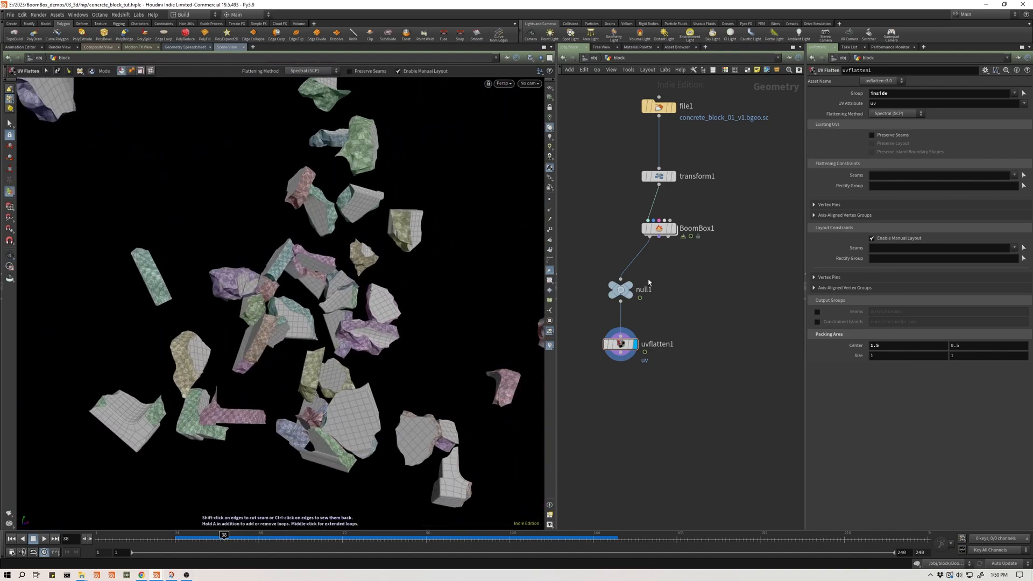
- Compare the UV layouts of null1 and the UV Flatten node at frame 38, ending in the perspective view
left_click(631, 289)
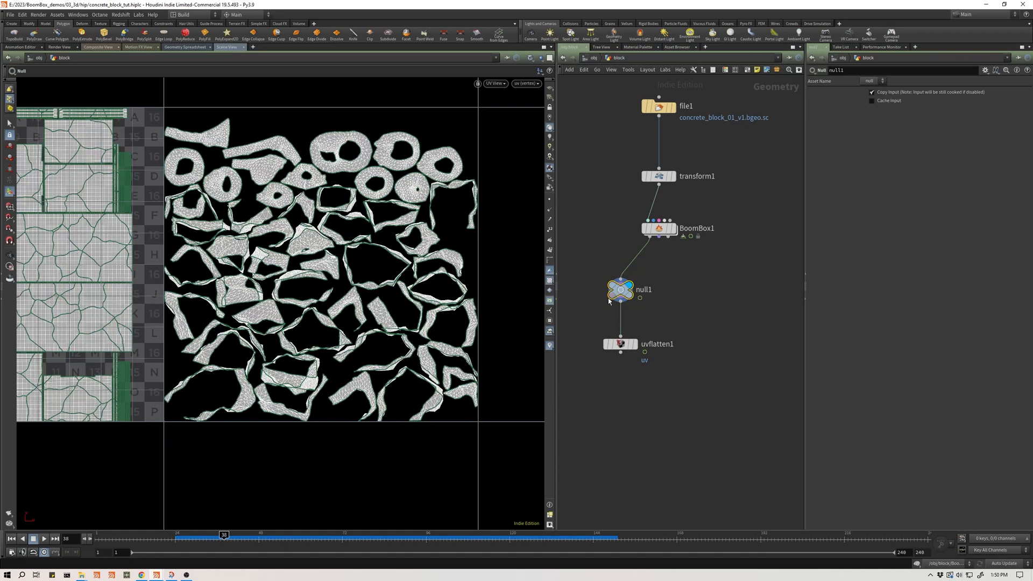
left_click(636, 345)
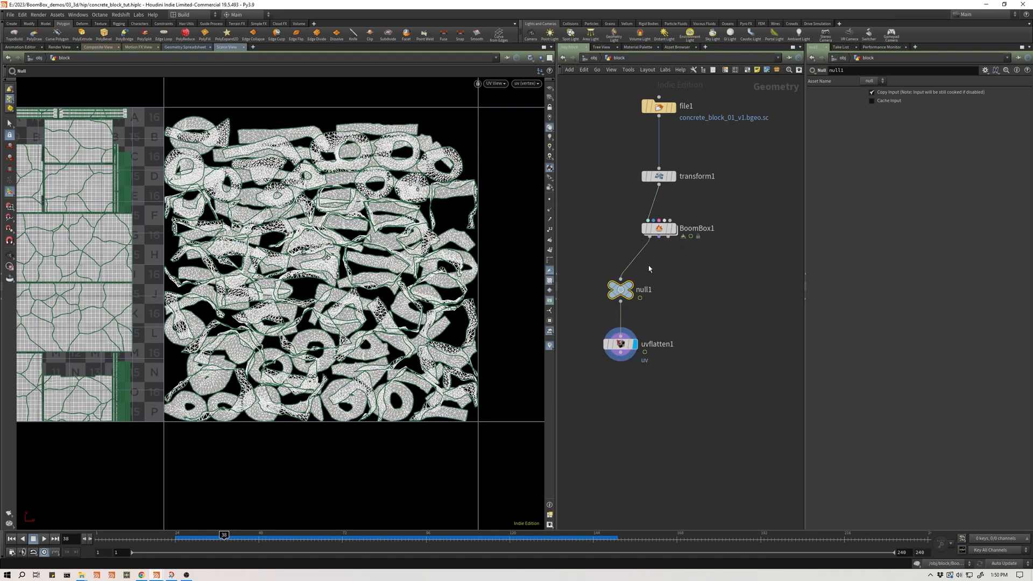
key("space+1")
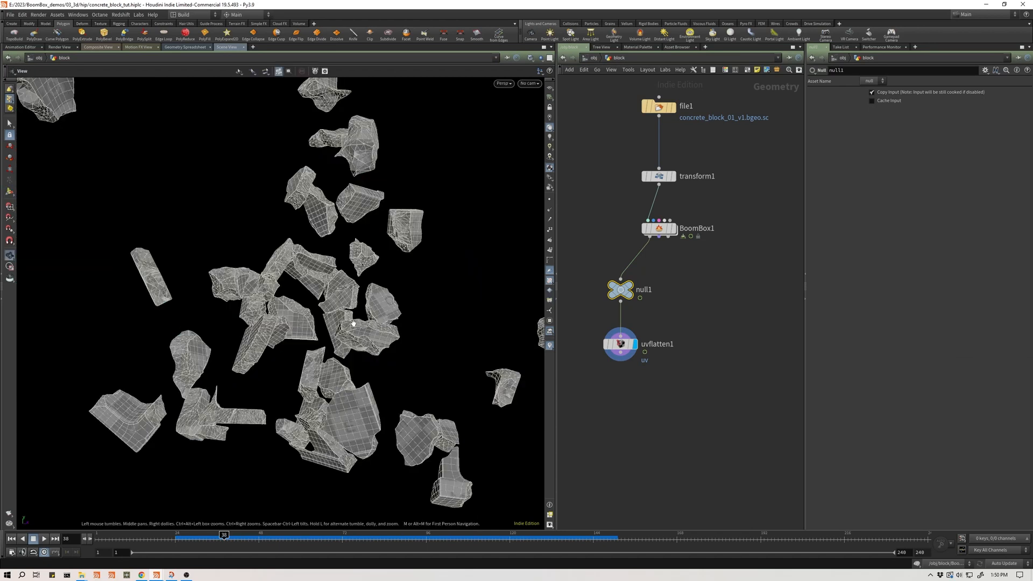
- Frame the fragments and switch BoomBox1's output to Fracture
key("space+g")
left_click_drag(694, 263, 657, 227)
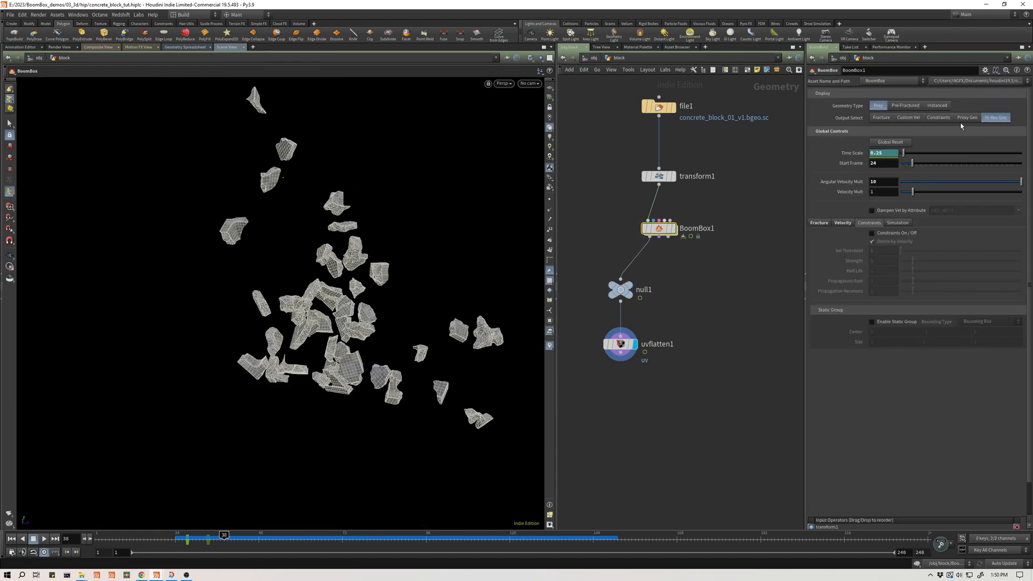
left_click(882, 118)
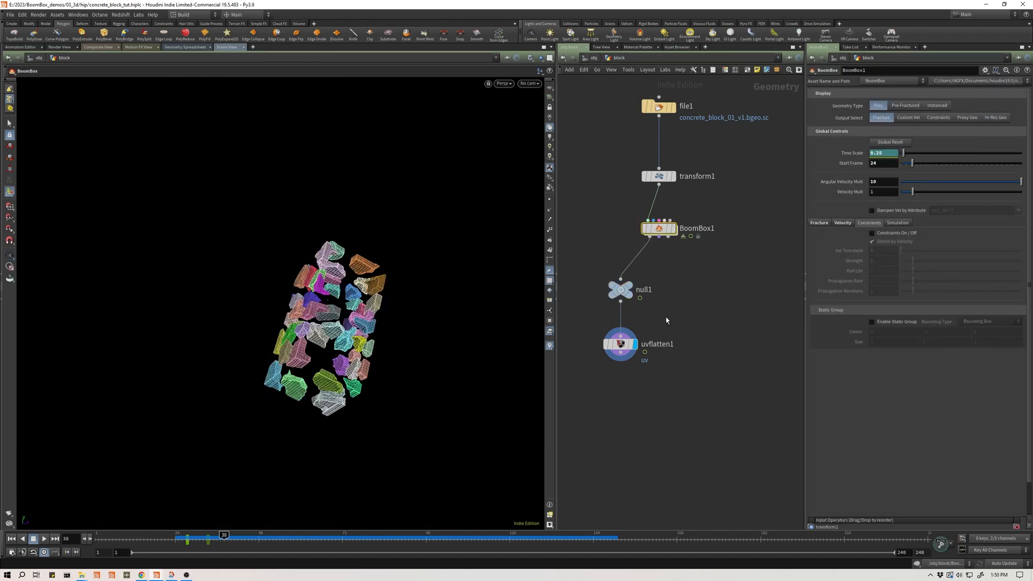
- Turn off Color Pieces in BoomBox1's fracture settings and view the uncoloured fragments up close
left_click(674, 335)
left_click_drag(334, 319, 376, 312, "alt")
right_click_drag(377, 312, 516, 285, "alt")
left_click(818, 222)
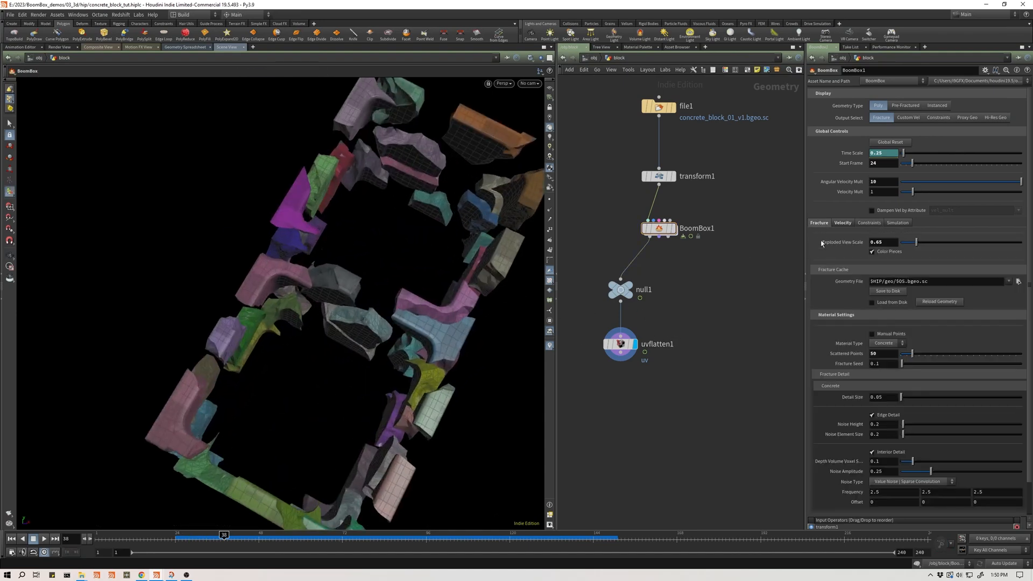
left_click(891, 253)
scroll(344, 317, "up", 5)
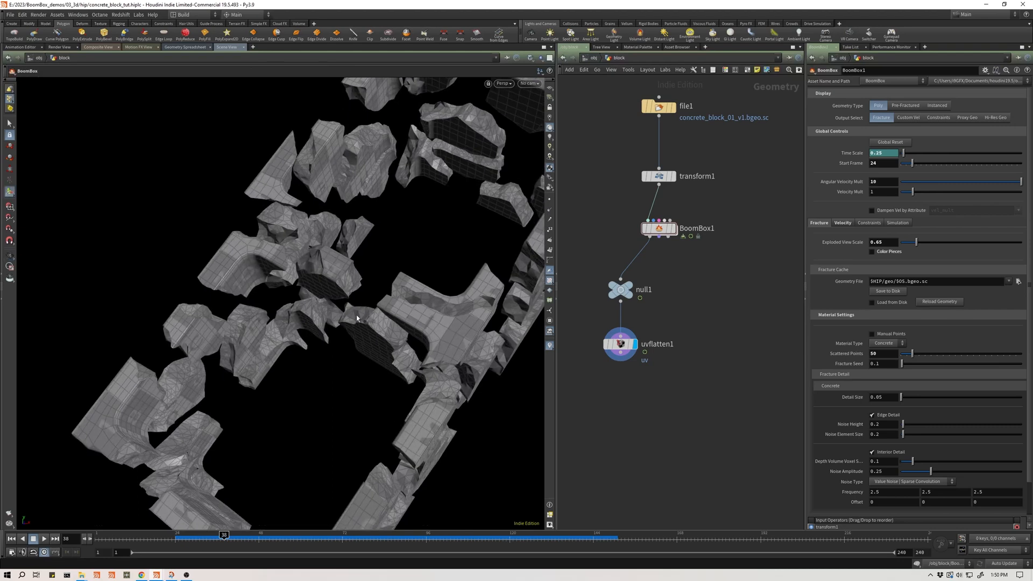
- Show the UV layout at frame 50 and spread null1 and uvflatten1 apart to make room between them
key("space+5")
left_click_drag(227, 538, 267, 539)
scroll(643, 303, "up", 4)
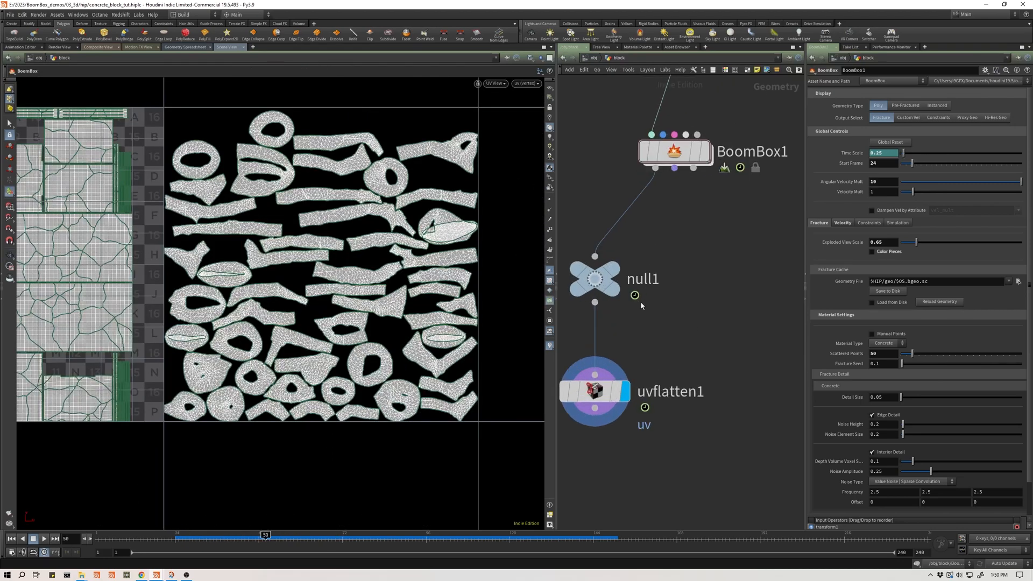
scroll(627, 300, "up", 1)
middle_click_drag(603, 283, 652, 264)
scroll(651, 261, "down", 3)
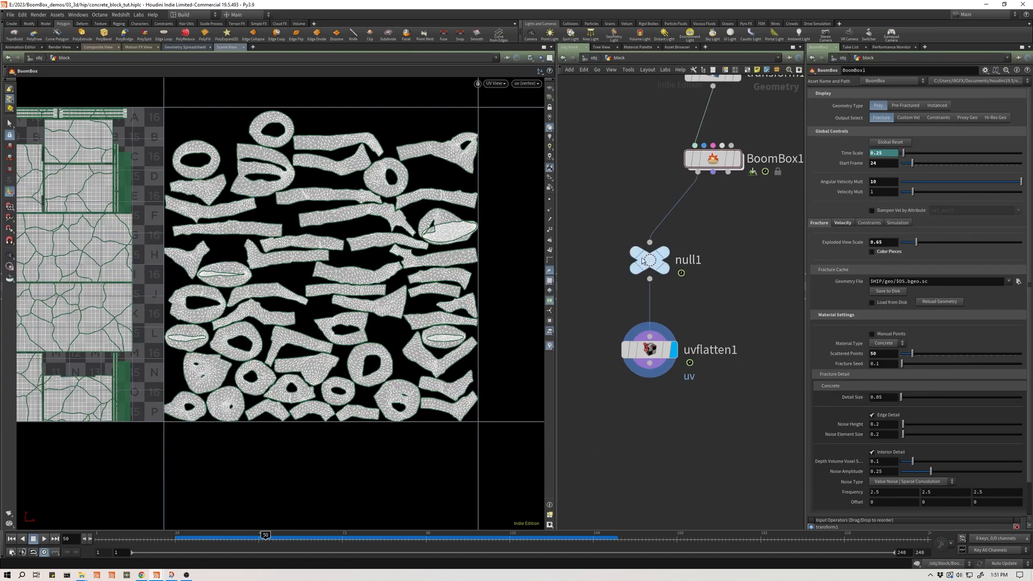
left_click_drag(650, 260, 650, 234)
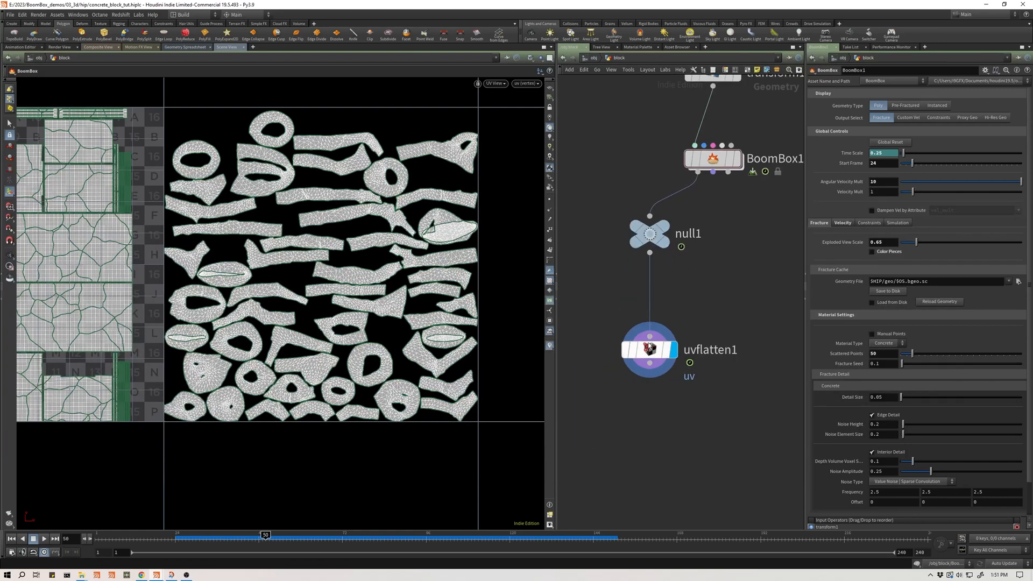
left_click_drag(675, 350, 675, 373)
key("Tab")
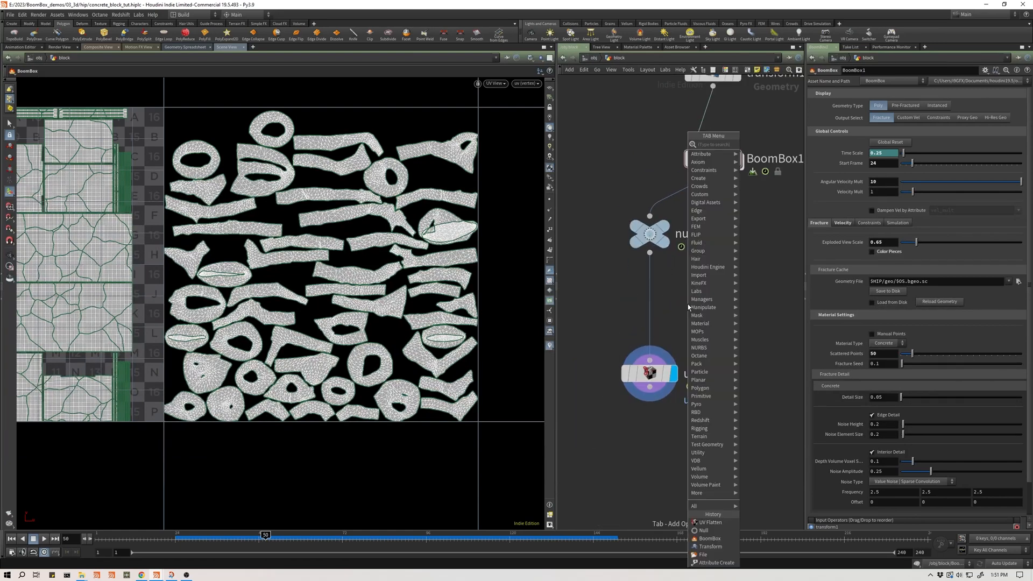
type("tim")
key("Return")
key("Escape")
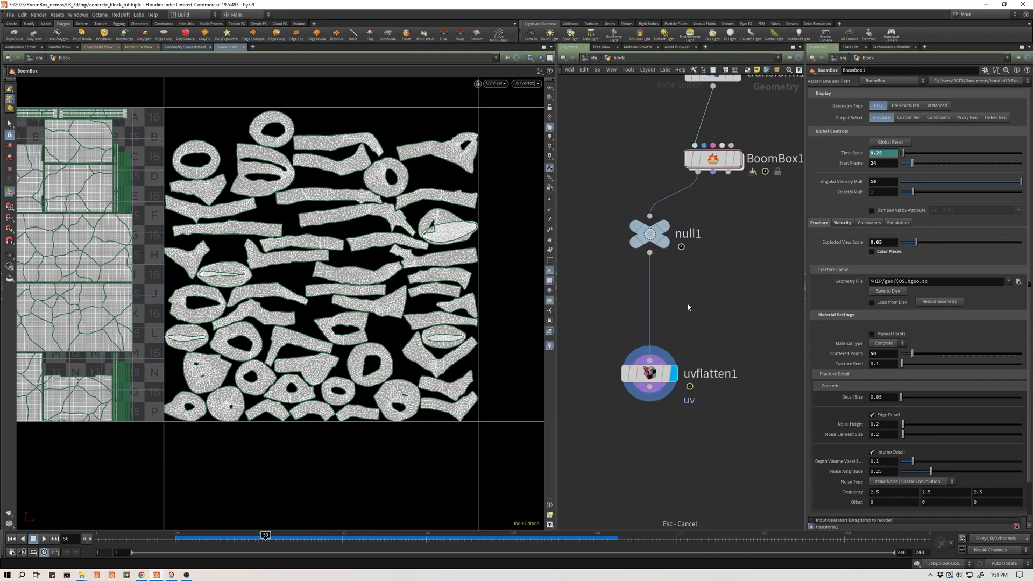
- Insert a Time Shift node between null1 and uvflatten1 and remove its frame expression so it holds frame 1
key("Tab")
type("time s")
key("Return")
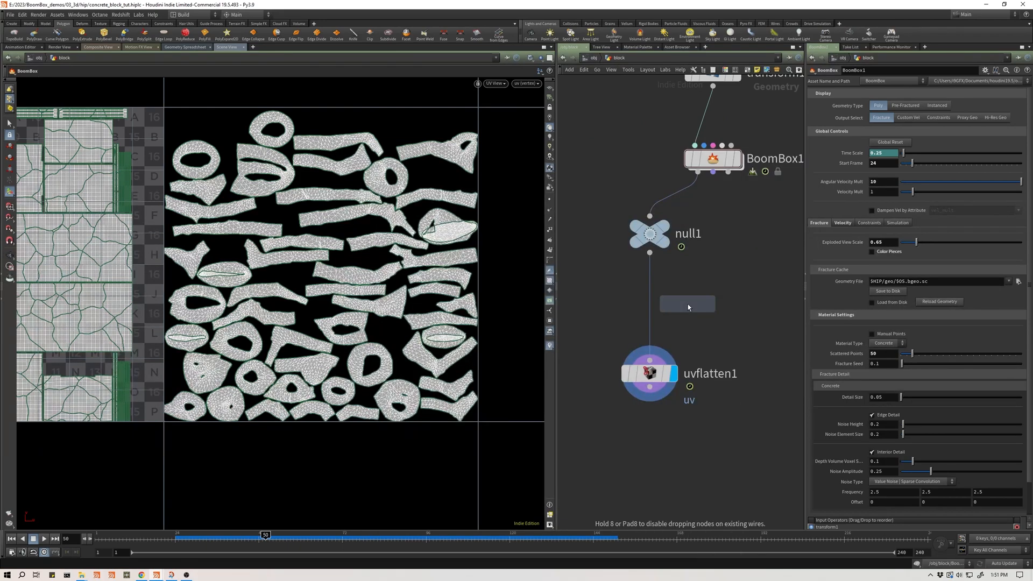
left_click(688, 305)
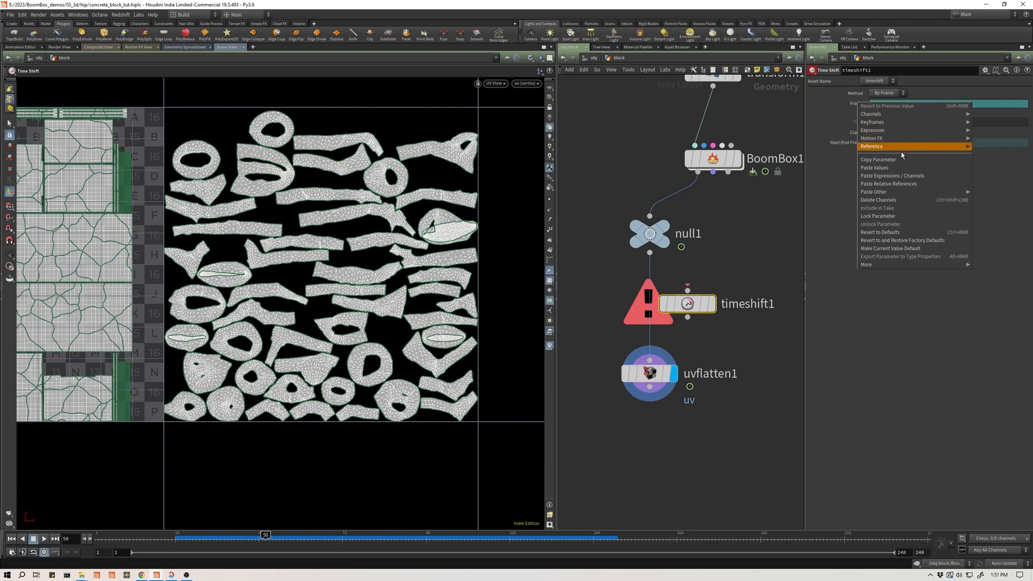
left_click(878, 200)
mouse_move(703, 311)
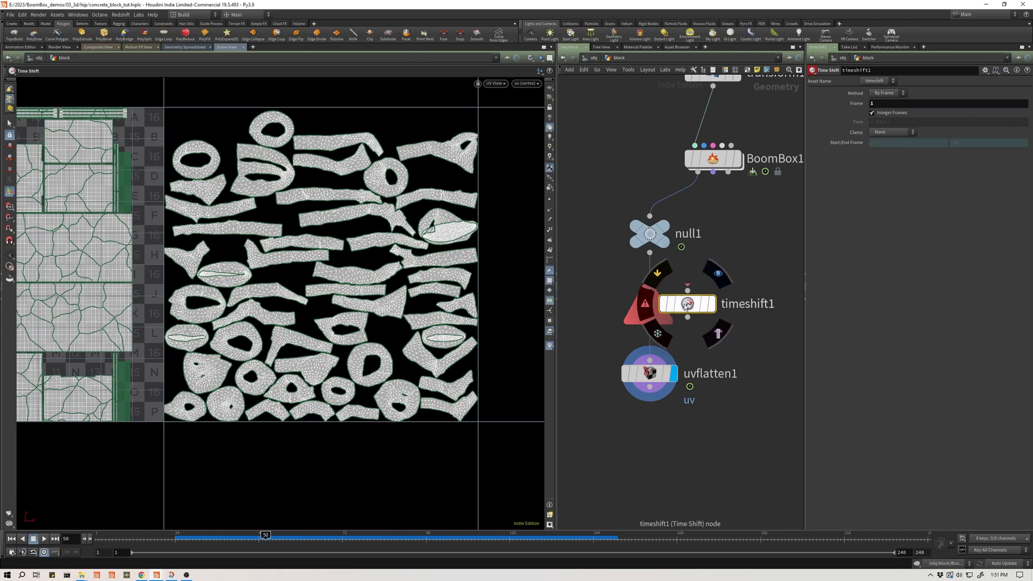
left_click_drag(687, 305, 649, 298)
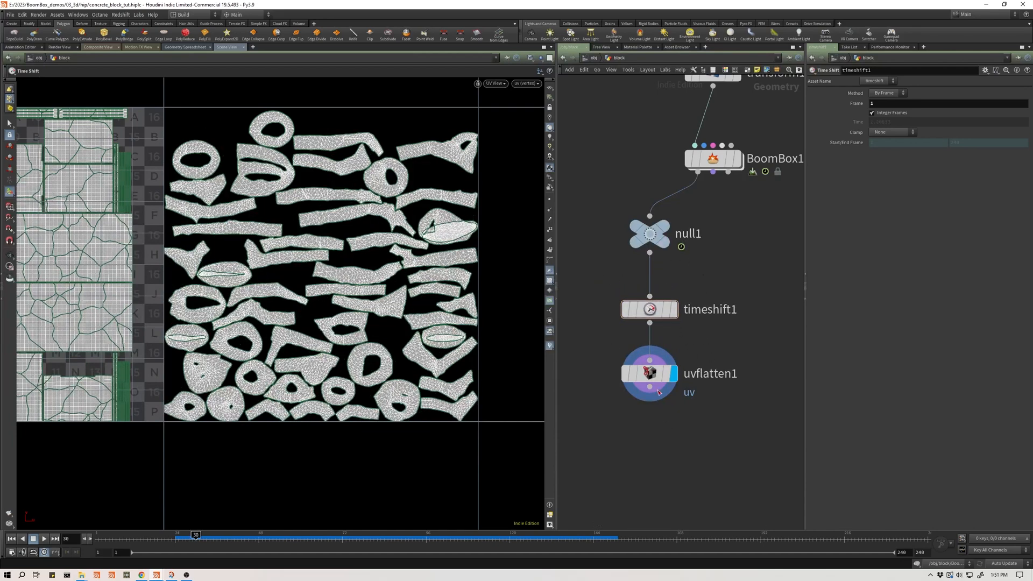
- Return to the perspective view, set BoomBox1's exploded view scale to 0 and check the reassembled block
key("space+1")
key("space+h")
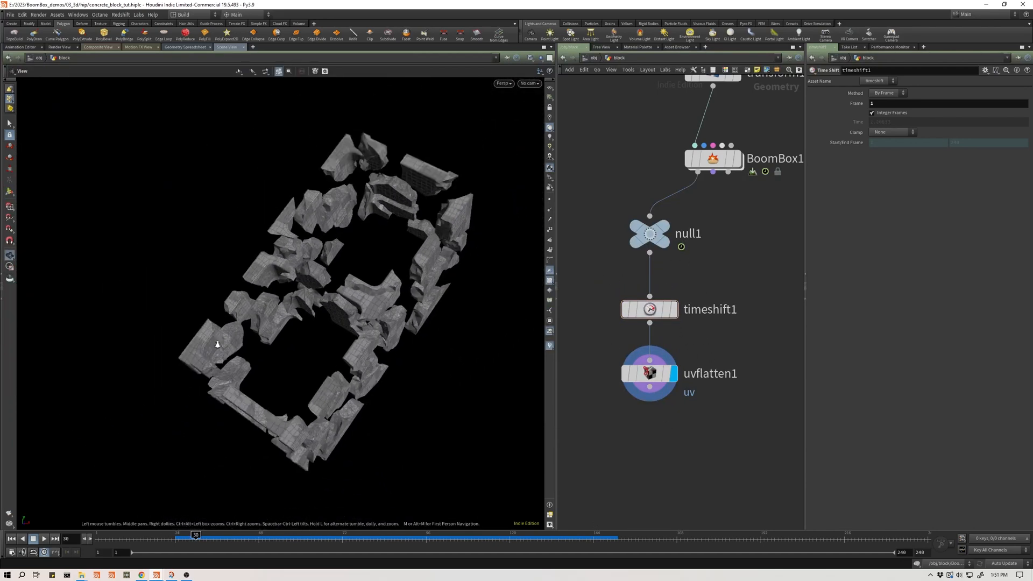
left_click_drag(397, 332, 431, 332)
left_click(713, 159)
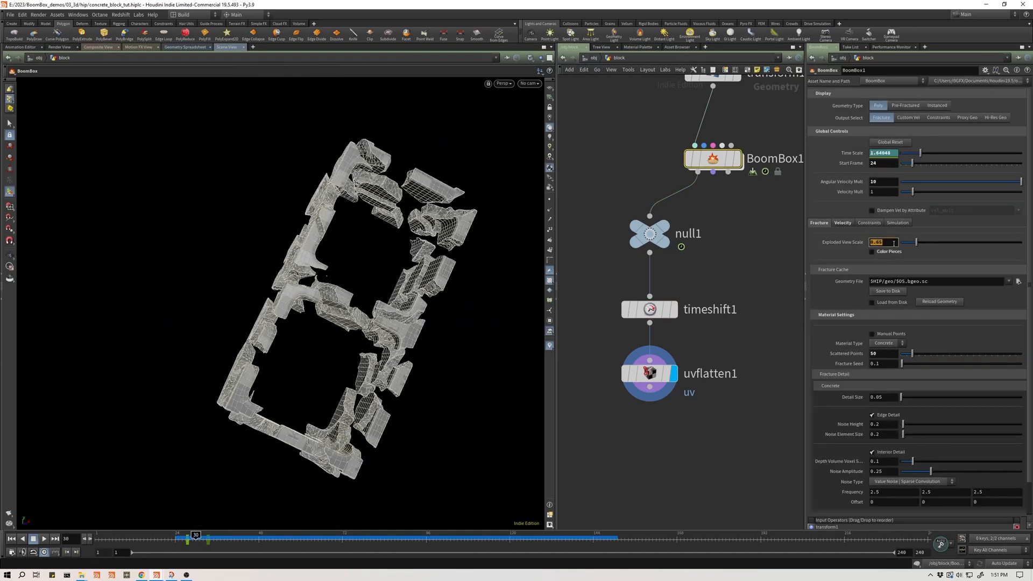
type("0")
key("Return")
left_click(716, 342)
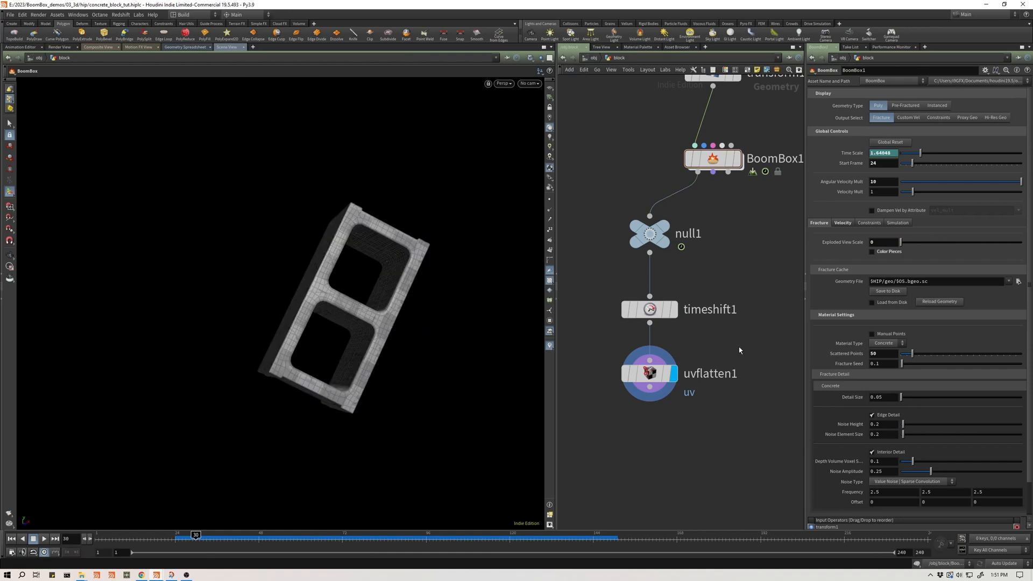
middle_click_drag(673, 351, 623, 329)
left_click_drag(407, 321, 378, 216)
key("Return")
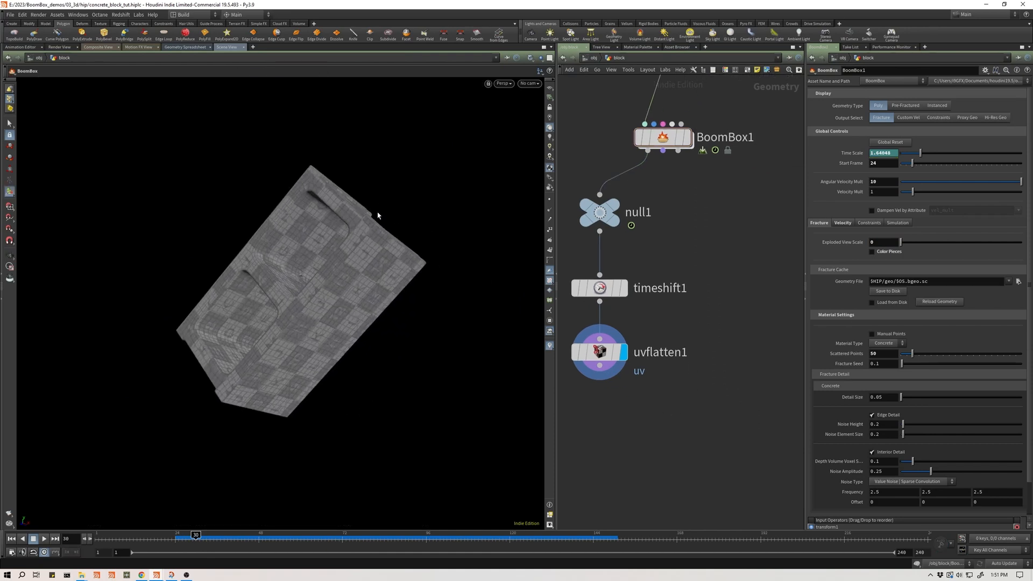
- Add a Labs Quick Material node below uvflatten1
middle_click_drag(634, 386, 669, 335)
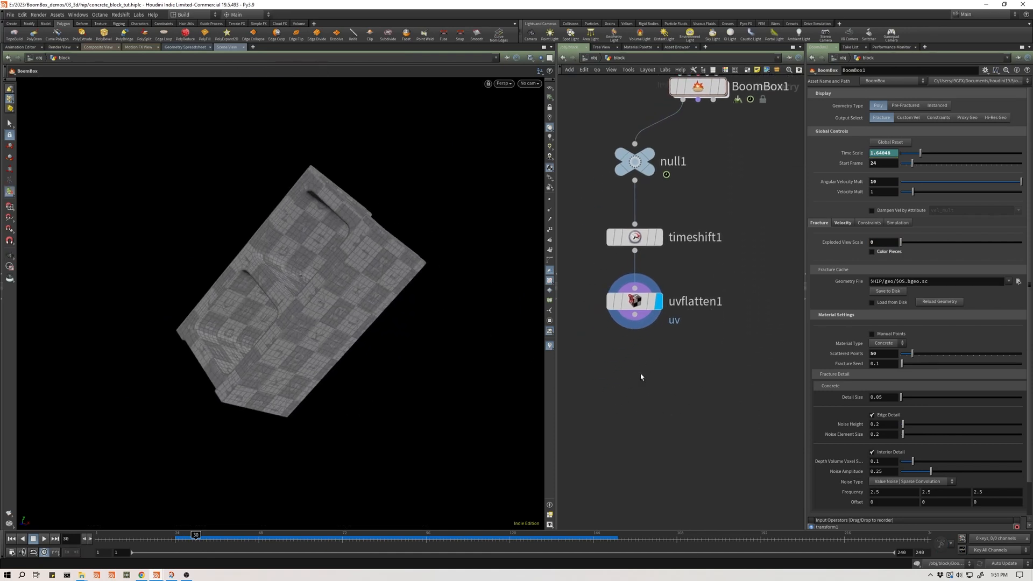
key("Tab")
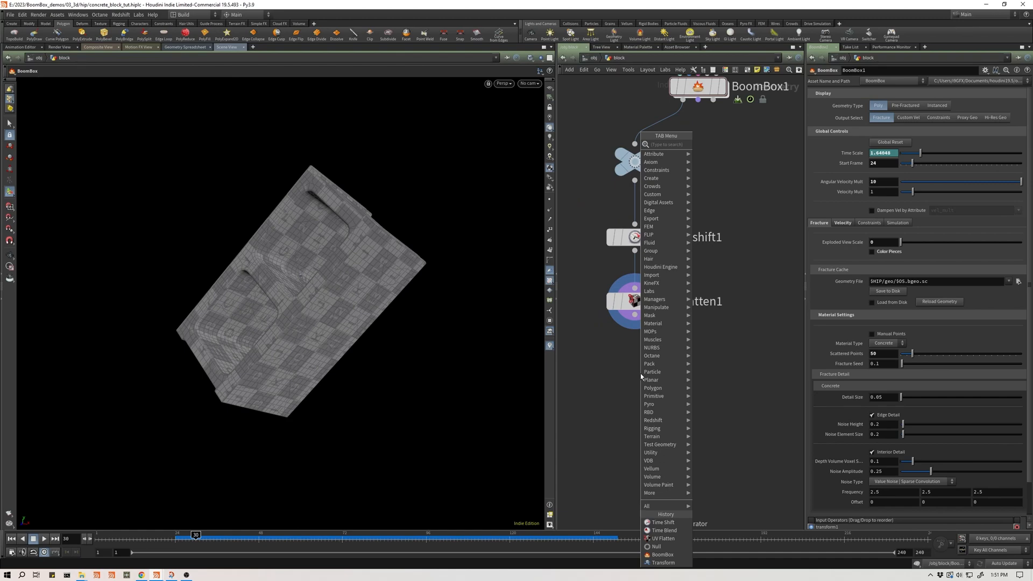
type("ma")
key("BackSpace")
key("BackSpace")
type("qu")
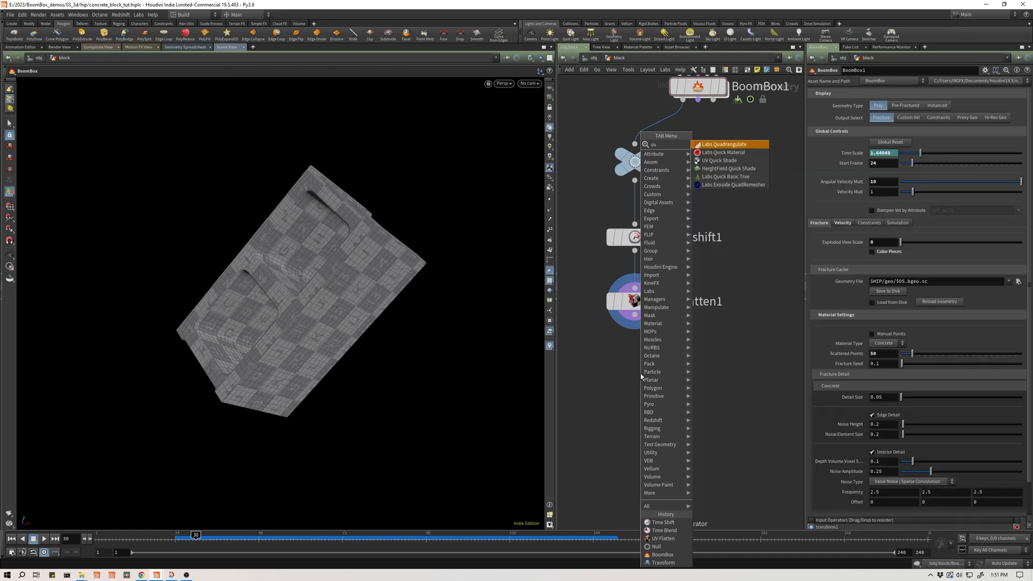
key("Down")
key("Return")
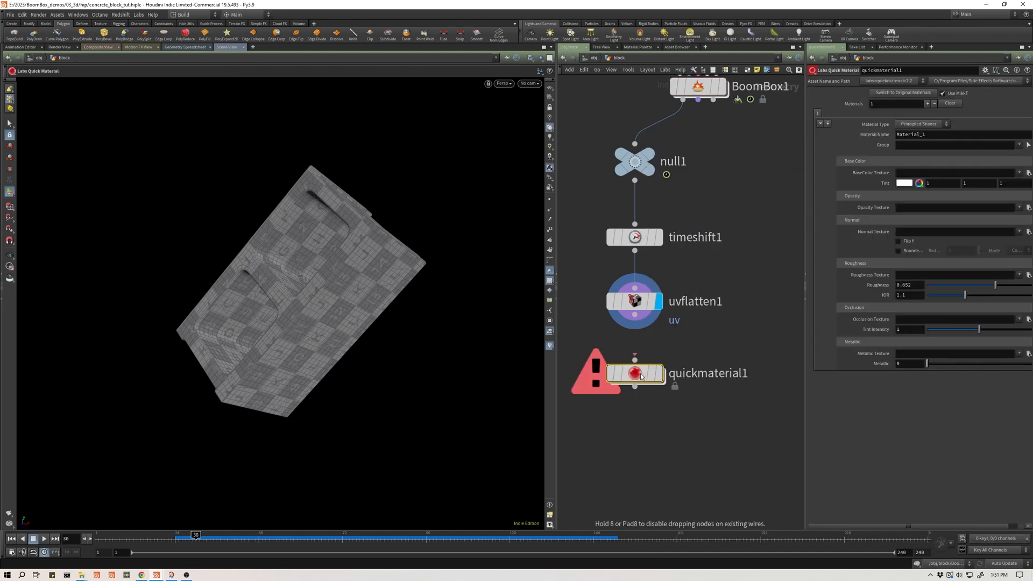
- Load the concrete image from the project's tex/block folder as the material's base color texture and view it on the block
left_click(1028, 174)
left_click(775, 138)
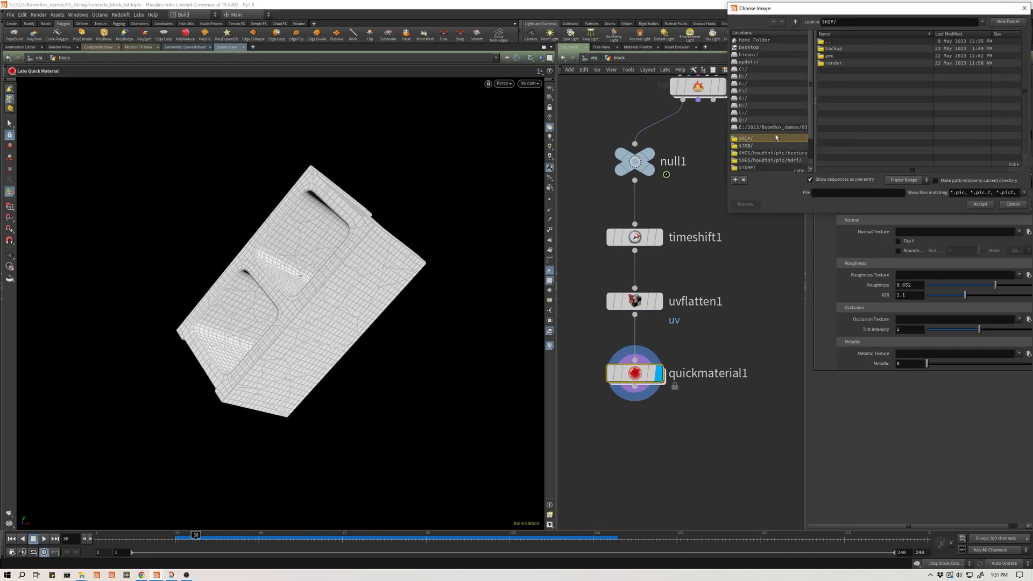
double_click(851, 42)
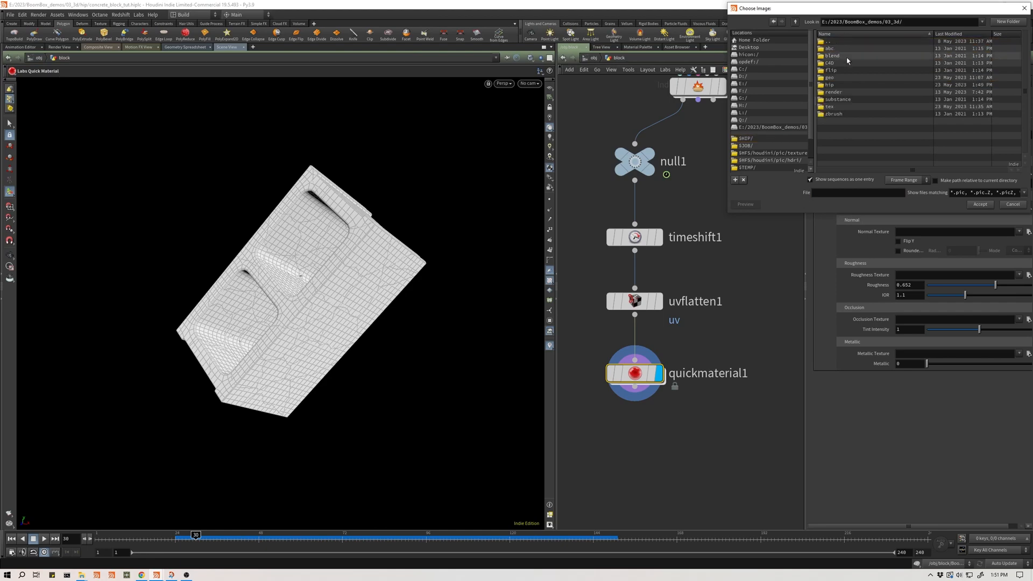
double_click(842, 99)
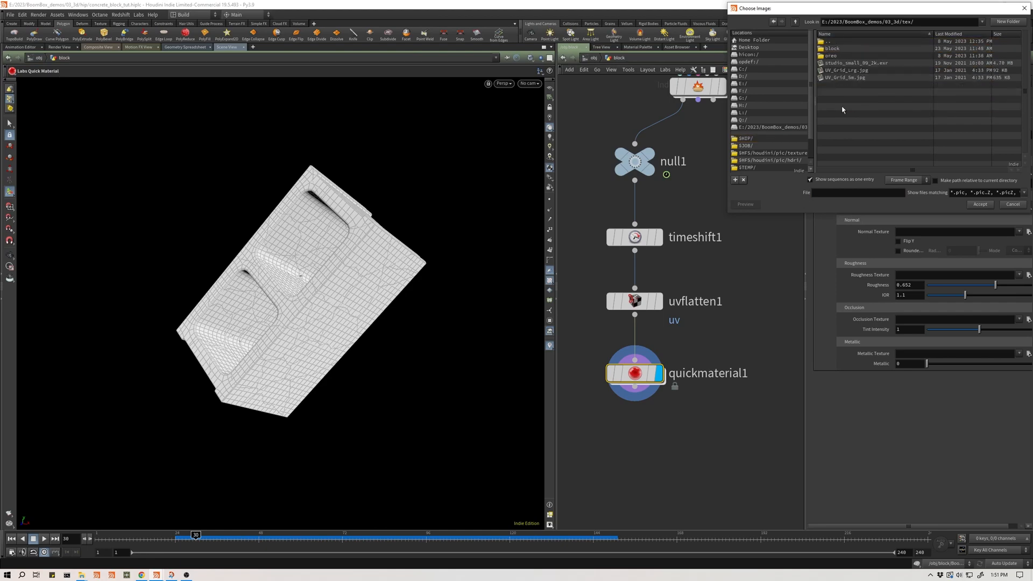
double_click(860, 49)
double_click(865, 55)
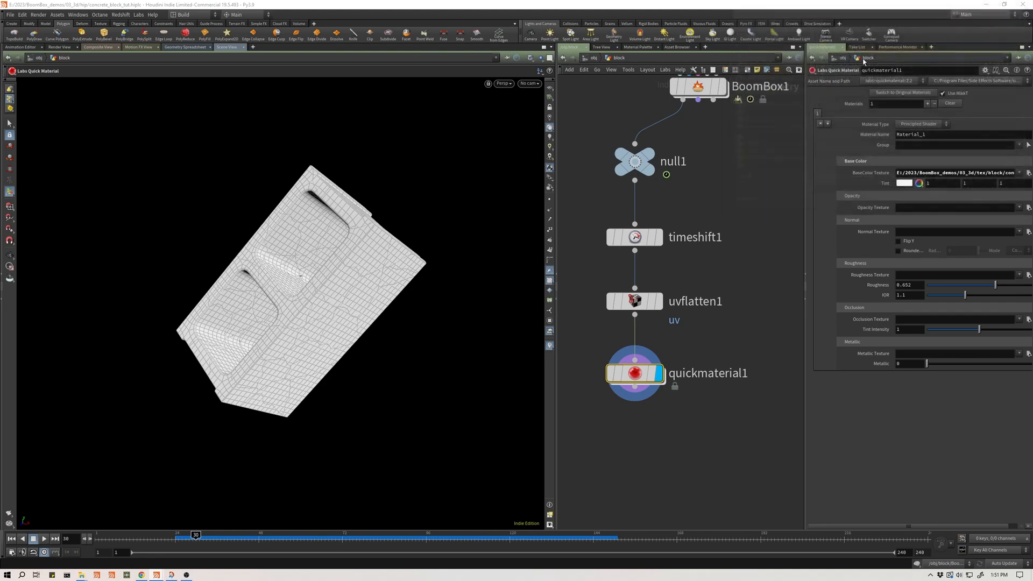
key("Escape")
left_click_drag(301, 301, 177, 275)
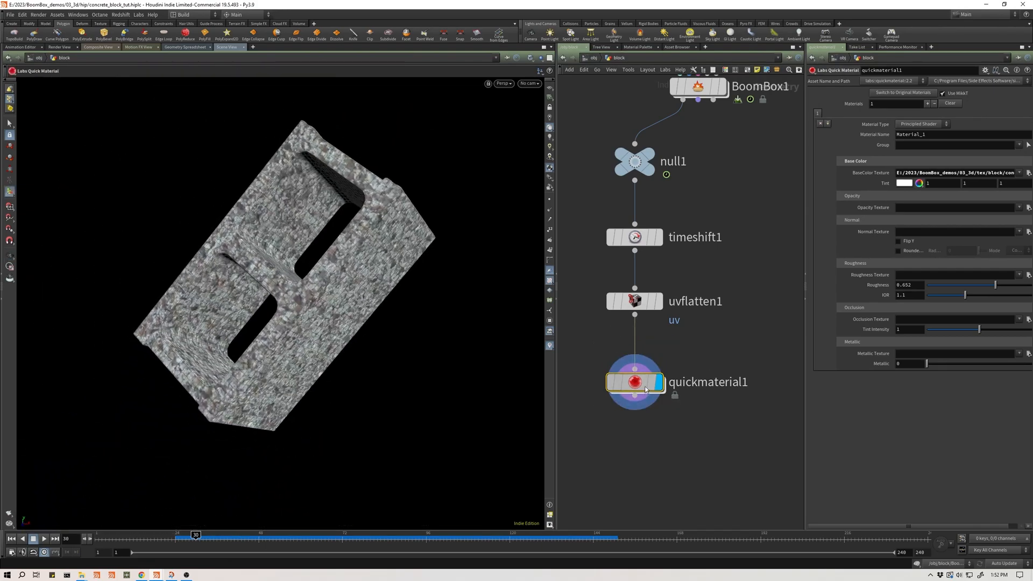
- Move quickmaterial1 down and insert a UV Transform node between uvflatten1 and quickmaterial1
left_click_drag(648, 383, 649, 428)
key("Escape")
left_click_drag(269, 280, 320, 269)
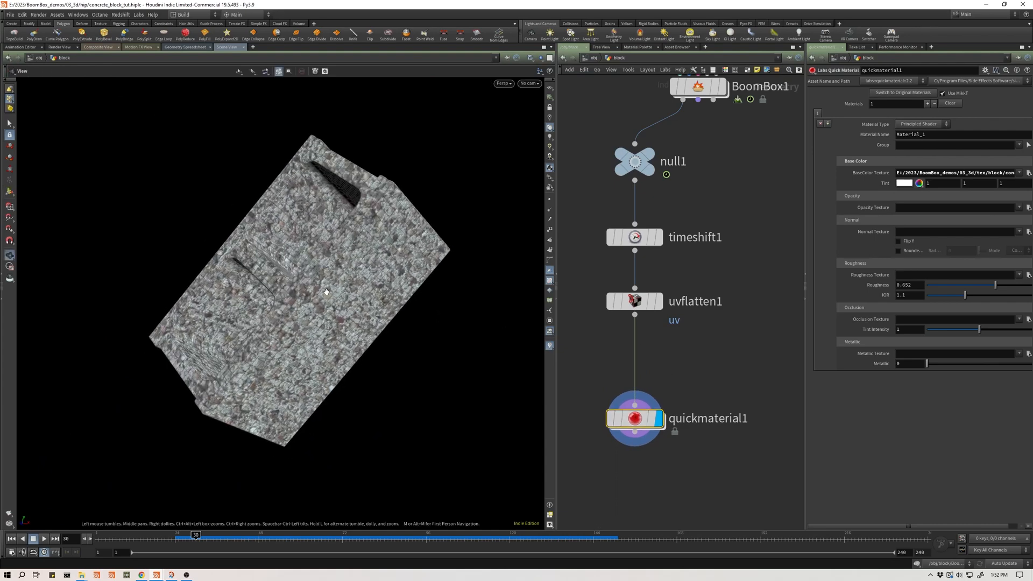
key("Escape")
key("Tab")
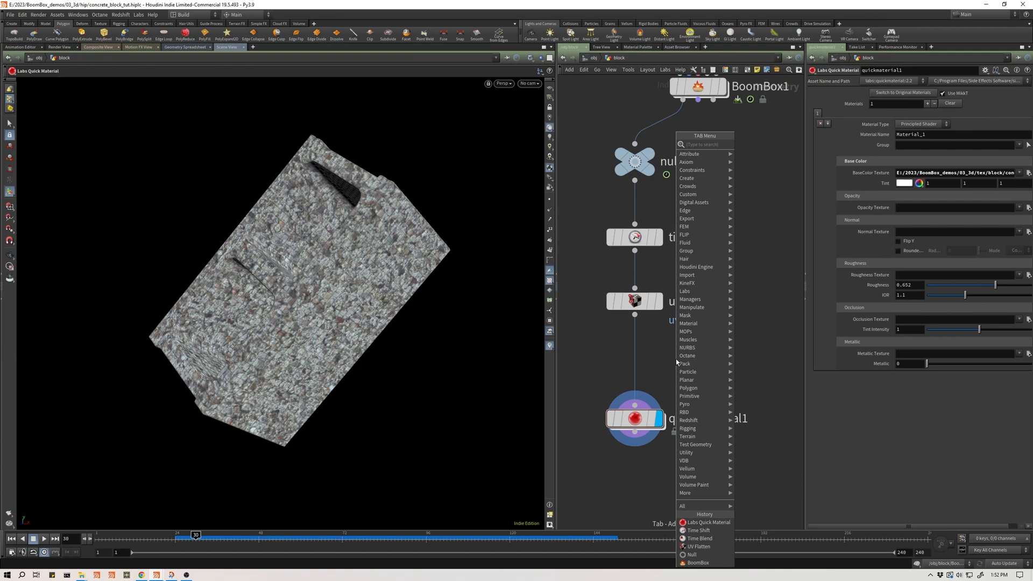
type("uv")
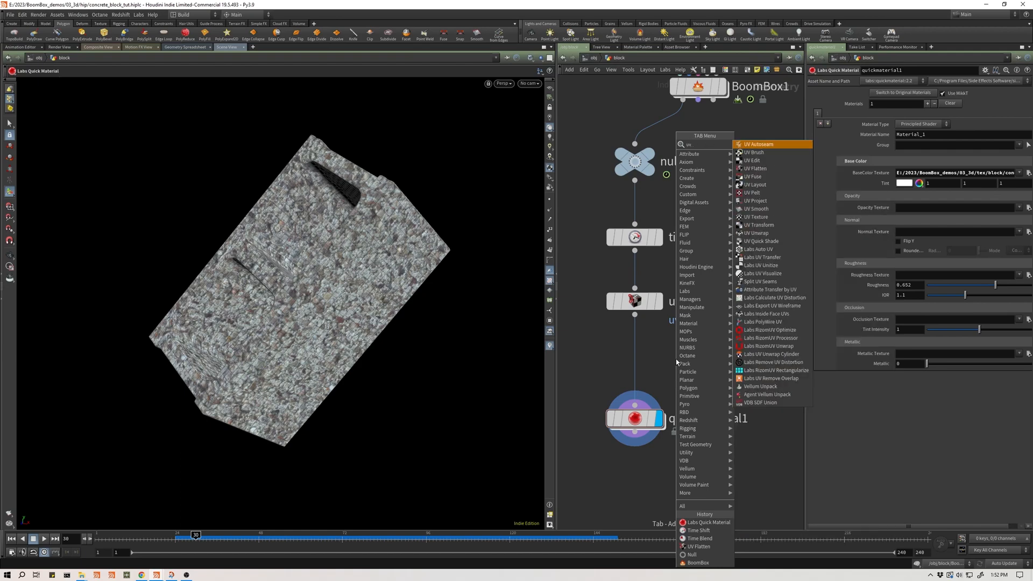
type("tran")
key("Return")
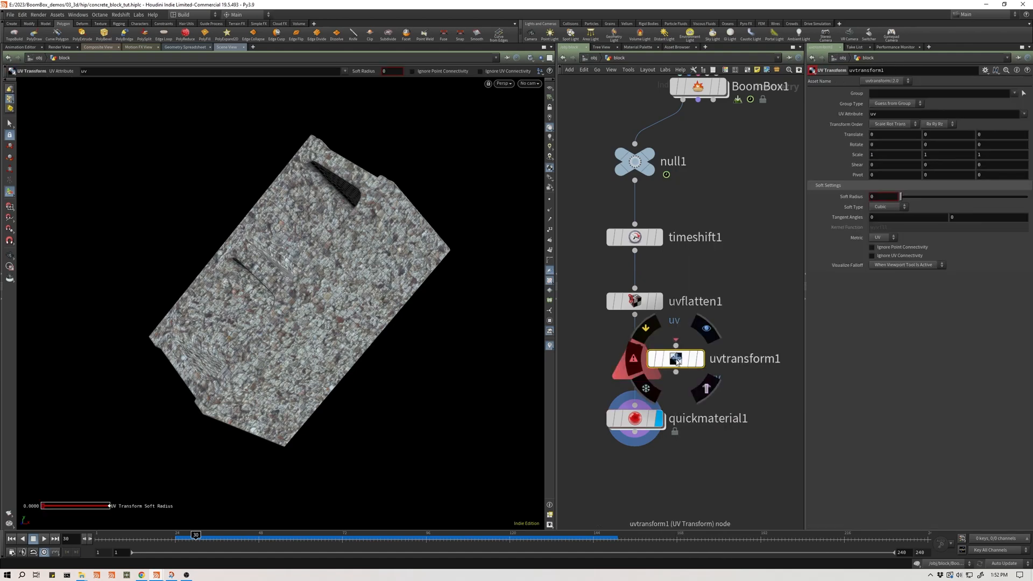
left_click_drag(676, 361, 634, 367)
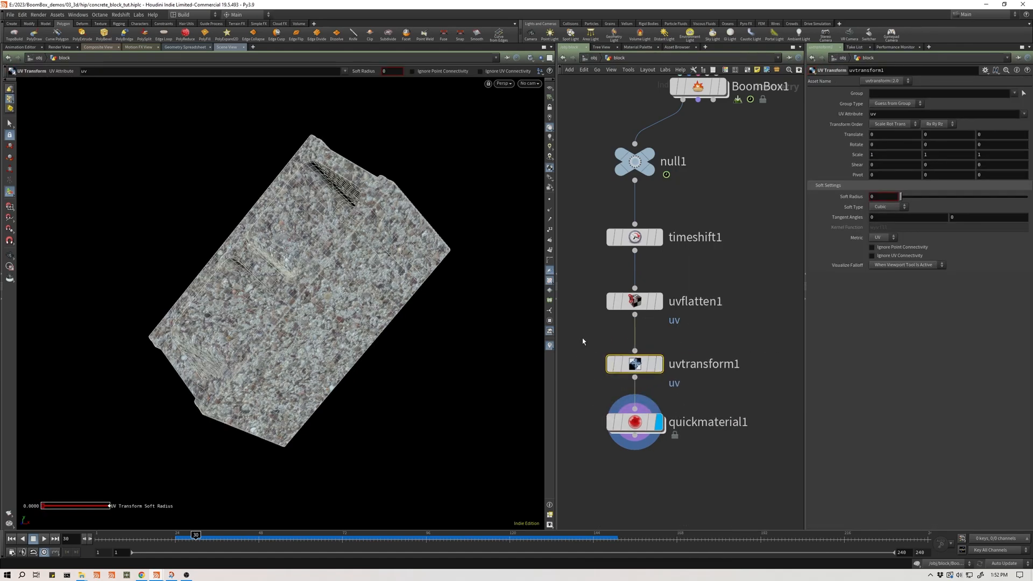
left_click(751, 337)
- Set uvtransform1's uniform UV scale to 3.84, checking the density of the concrete texture on the block
middle_click_drag(860, 156, 951, 156)
key("Escape")
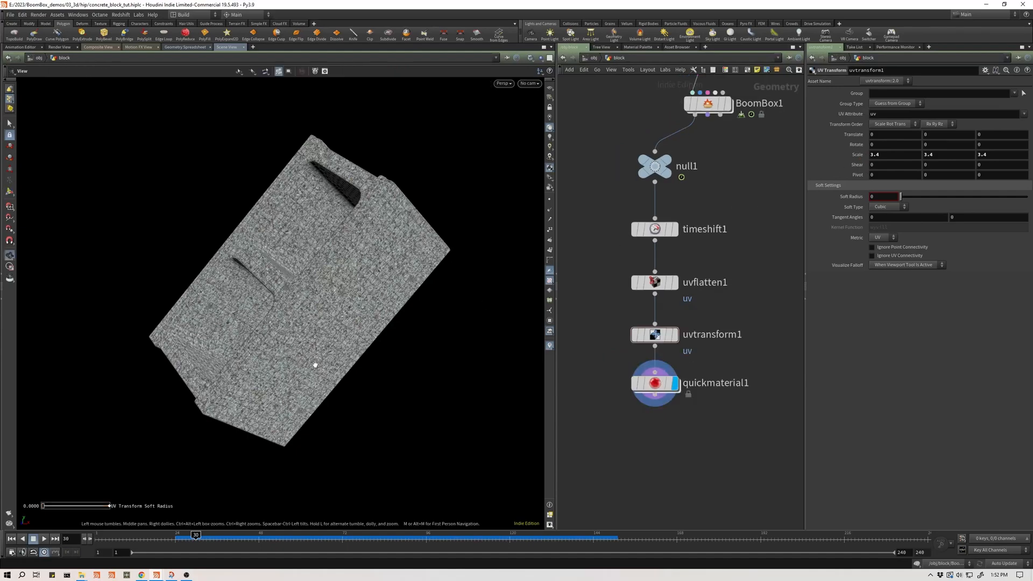
scroll(314, 365, "up", 10)
key("Return")
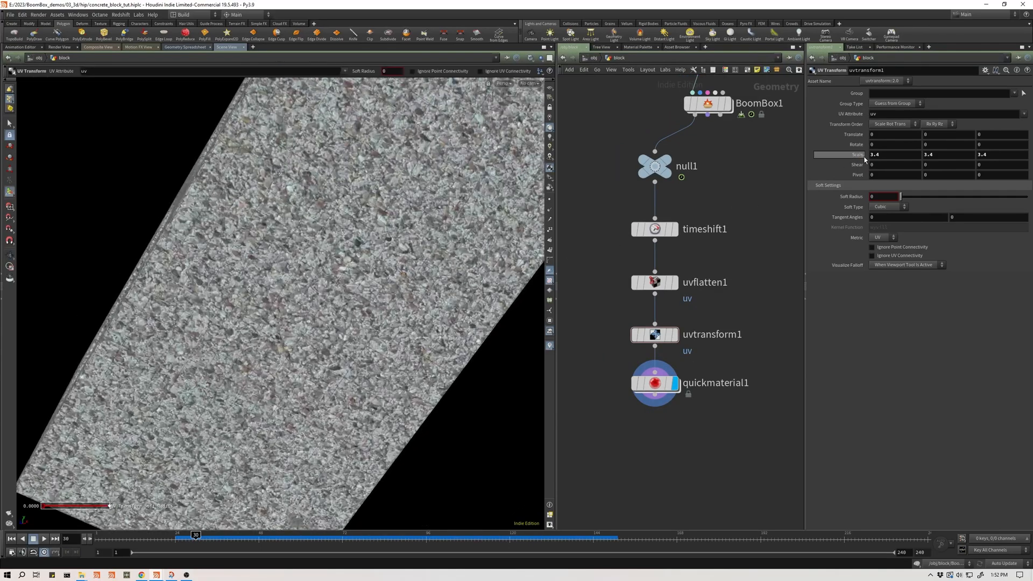
middle_click_drag(864, 160, 1018, 181)
key("Escape")
scroll(326, 294, "down", 5)
left_click_drag(326, 295, 329, 323)
key("Return")
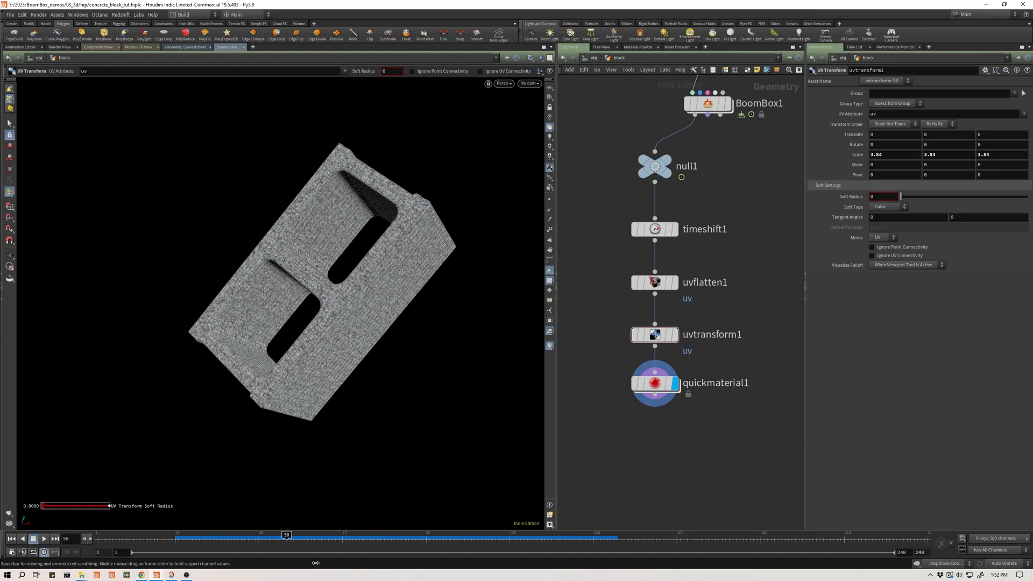
- Go to frame 59 and shift the node chain from null1 to quickmaterial1 aside from BoomBox1
left_click_drag(316, 563, 299, 557)
left_click_drag(345, 323, 314, 307, "alt")
middle_click_drag(715, 450, 669, 427)
scroll(669, 426, "down", 3)
mouse_move(694, 419)
left_mouse_down()
mouse_move(597, 223)
mouse_move(602, 233)
left_mouse_up()
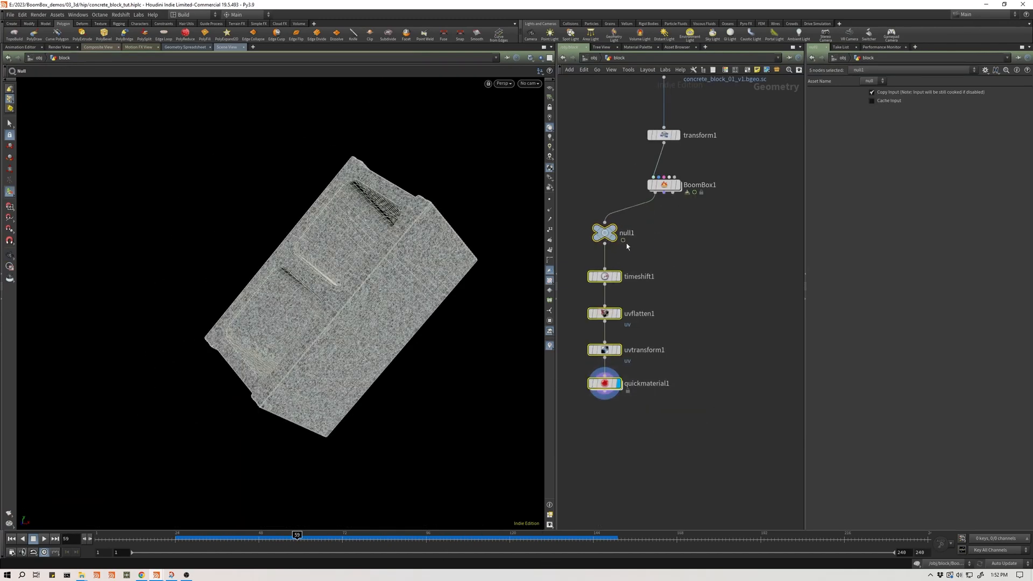
- Add a Transform Pieces node fed by quickmaterial1, with BoomBox1's third output as template points, and display its result
left_click(667, 186)
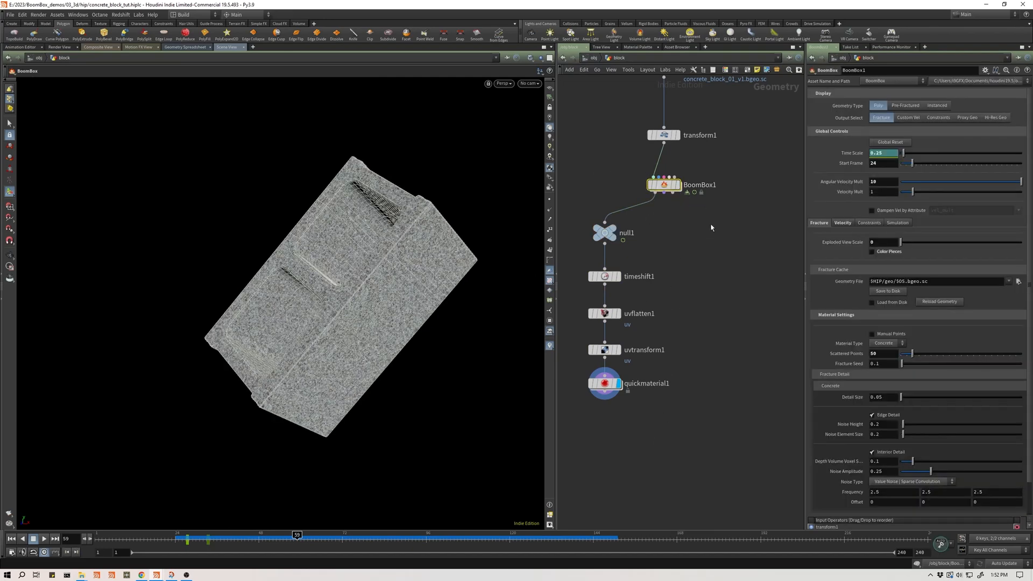
left_click(549, 335)
key("Tab")
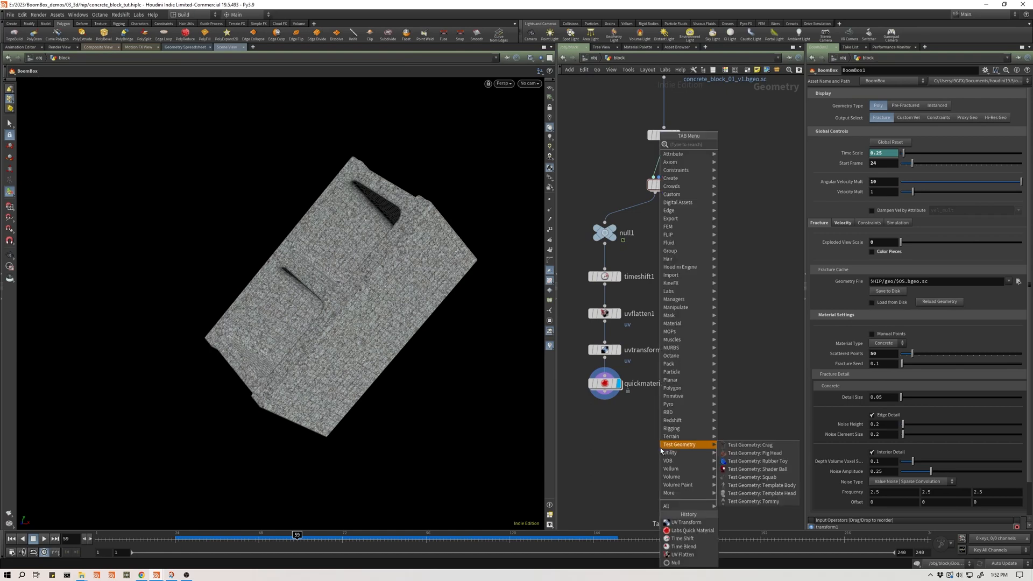
type("tra")
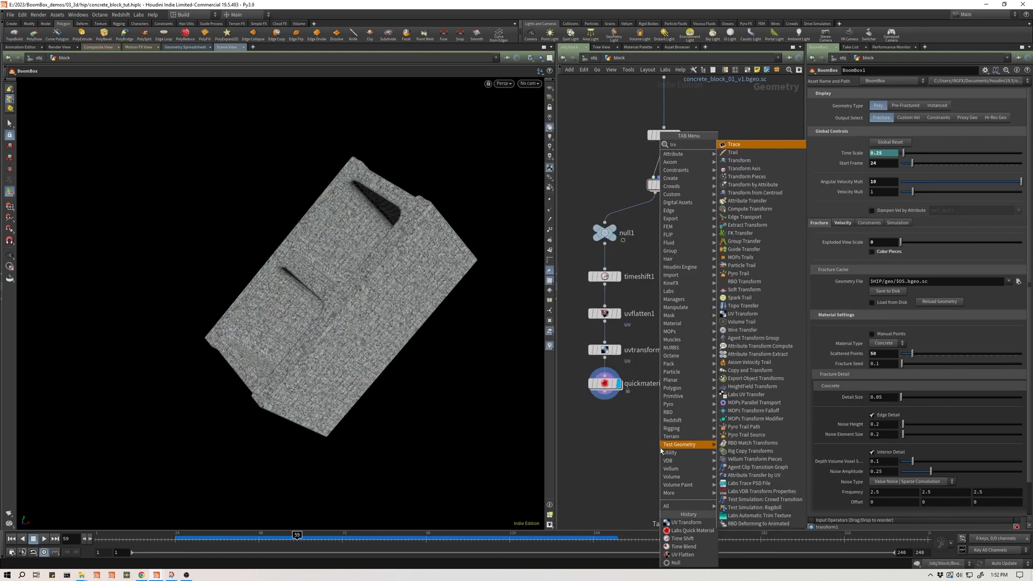
type("p")
key("Return")
left_click(660, 448)
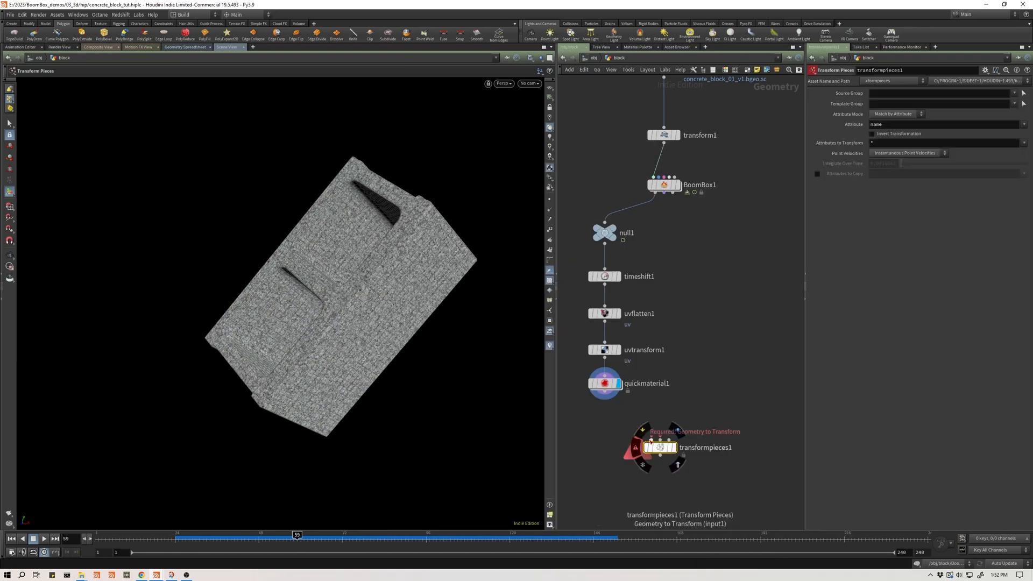
left_click_drag(650, 440, 597, 390)
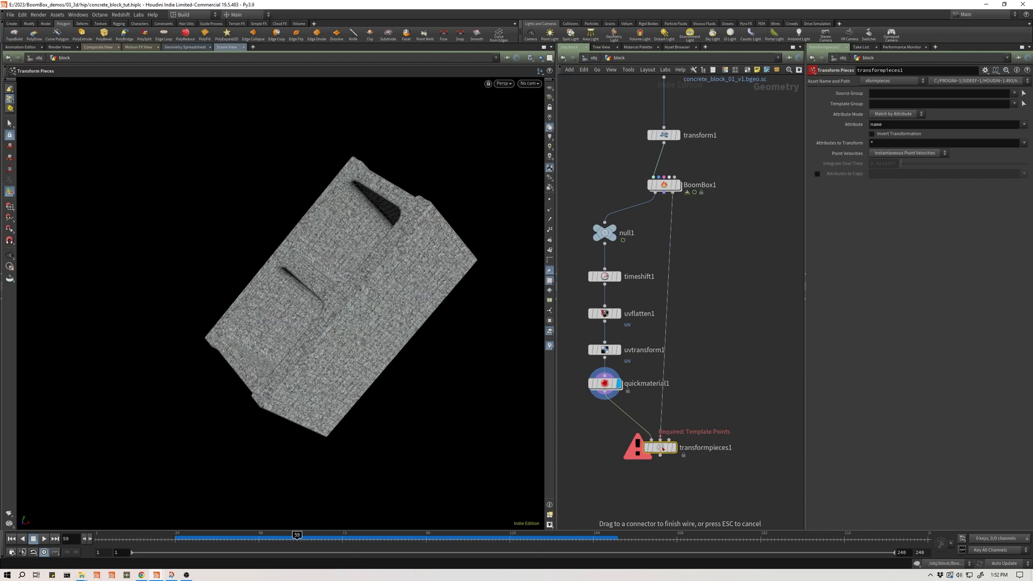
left_click_drag(663, 448, 668, 447)
left_click(674, 449)
- Inspect the exploded textured fragments, return to the cam1 view and play the explosion through to frame 95
left_click_drag(451, 342, 298, 301, "alt")
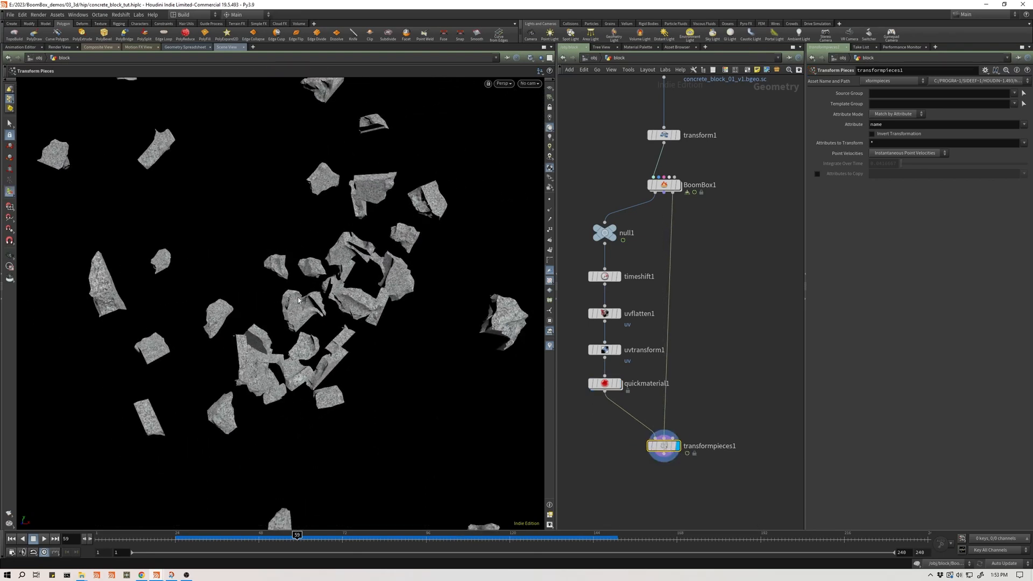
key("bracketleft")
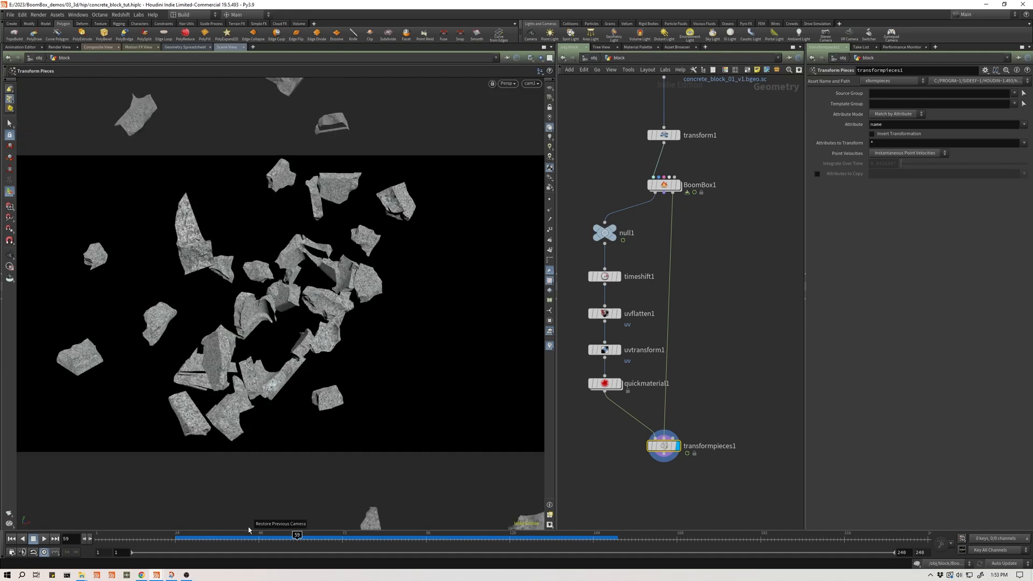
left_click_drag(249, 534, 150, 524)
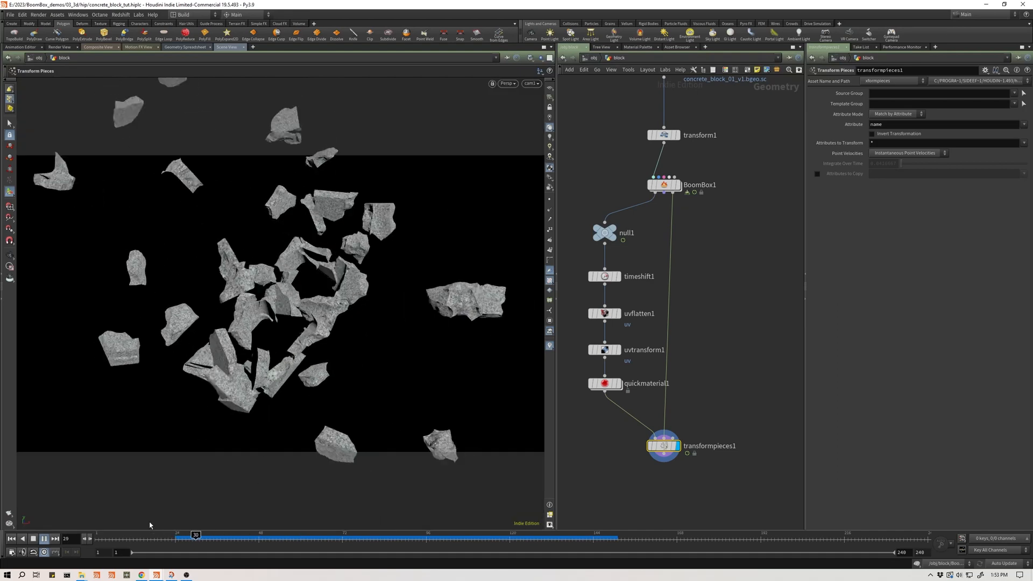
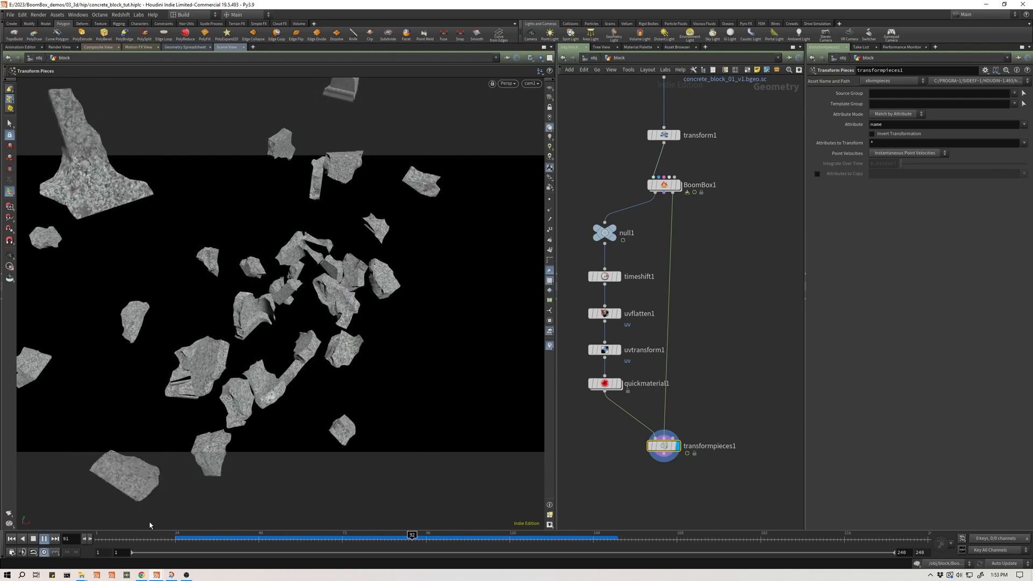
key("Up")
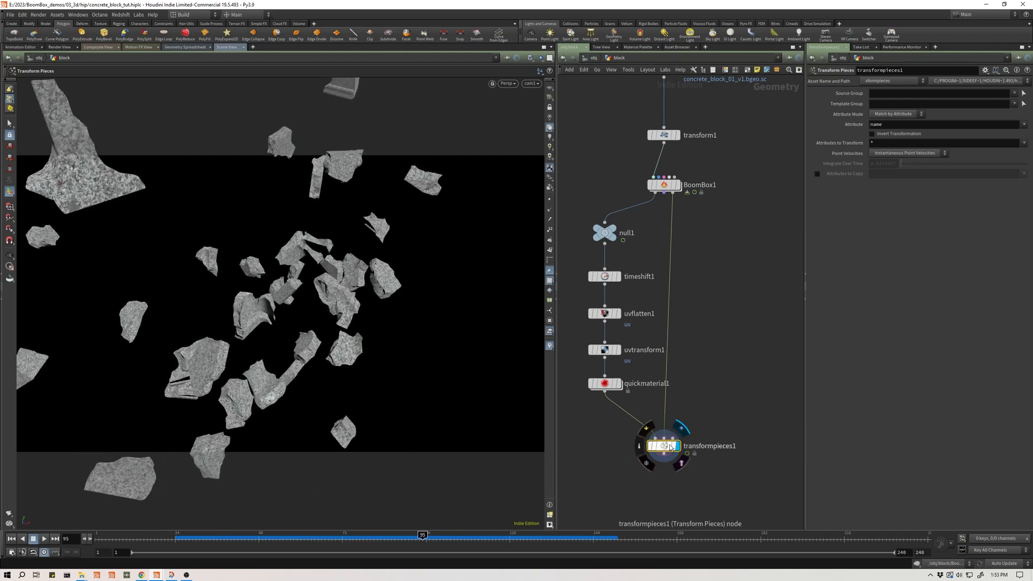
- Tidy the network by aligning transformpieces1 under BoomBox1's output and moving transform1 closer to file1
left_click_drag(671, 446, 680, 447)
middle_click_drag(723, 228, 734, 326)
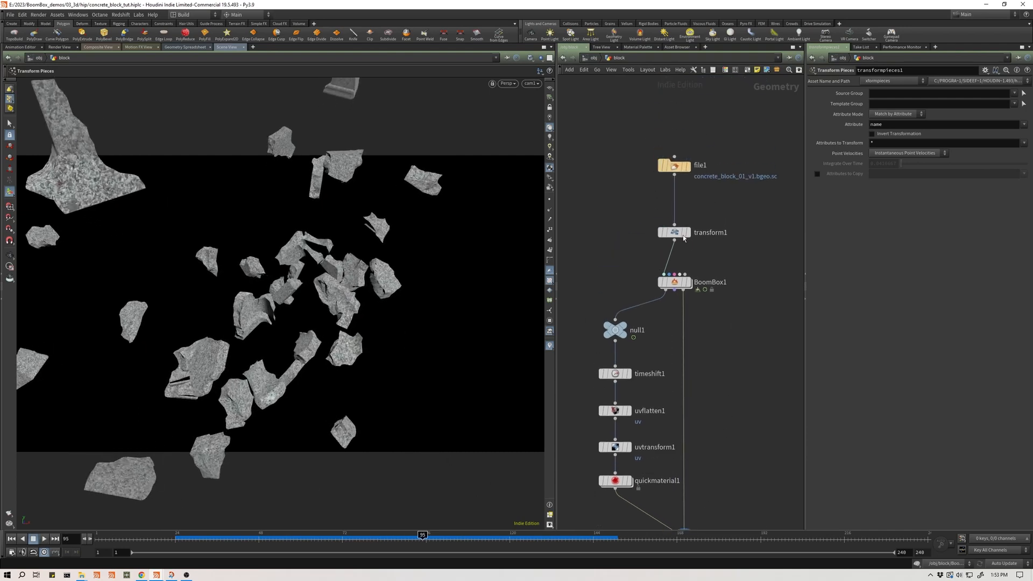
left_click_drag(684, 239, 681, 210)
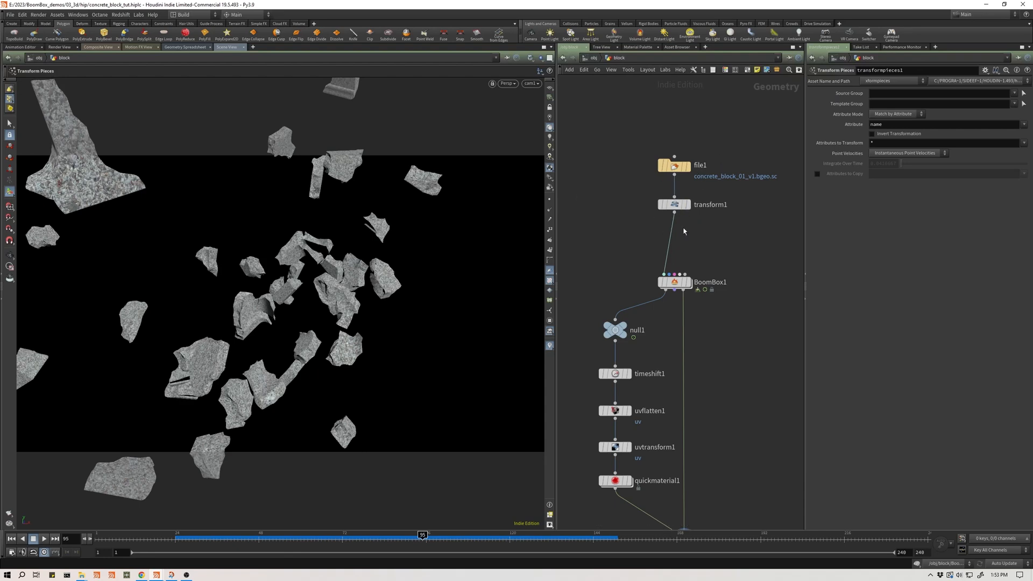
middle_click_drag(716, 366, 714, 295)
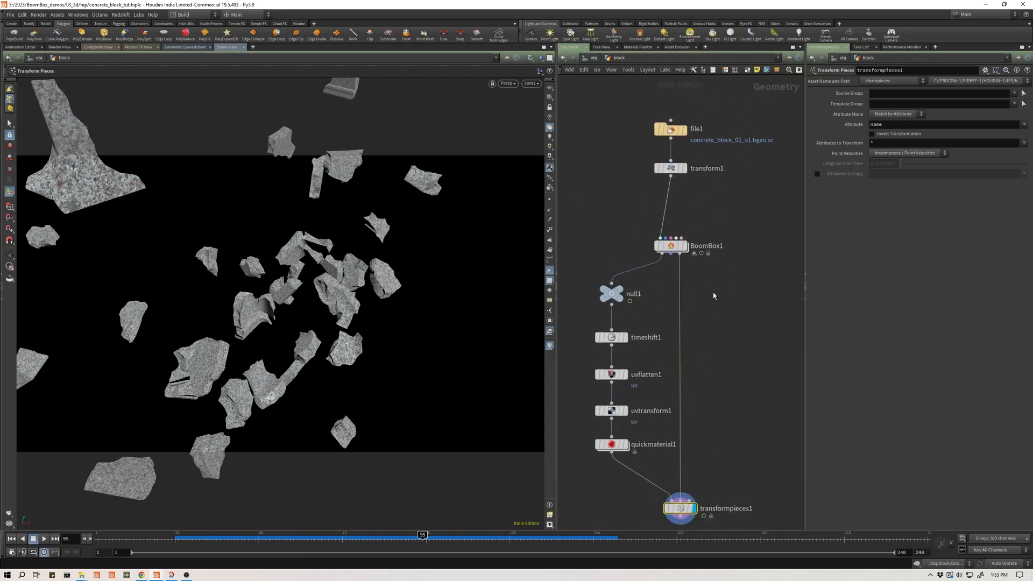
middle_click_drag(709, 396, 715, 309)
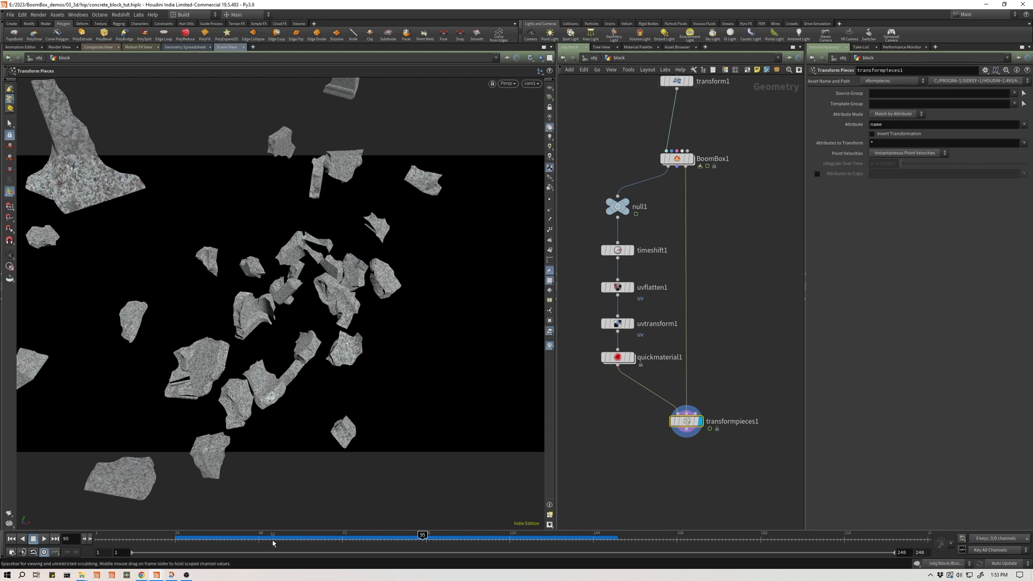
- Scrub back and forth through the explosion to examine how the textured fragments move through the camera view
left_click_drag(271, 542, 299, 552)
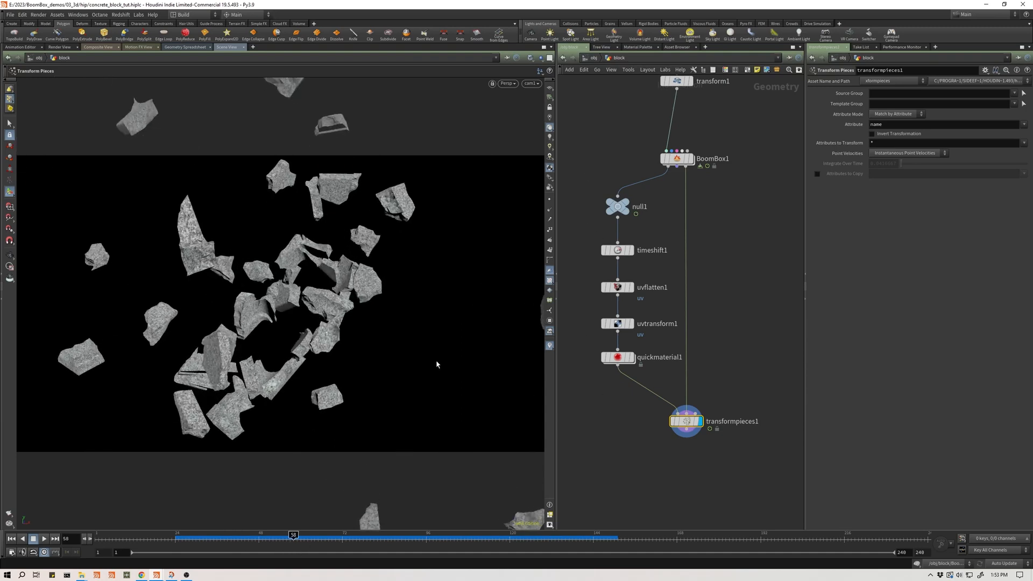
left_click_drag(270, 545, 471, 547)
mouse_move(686, 159)
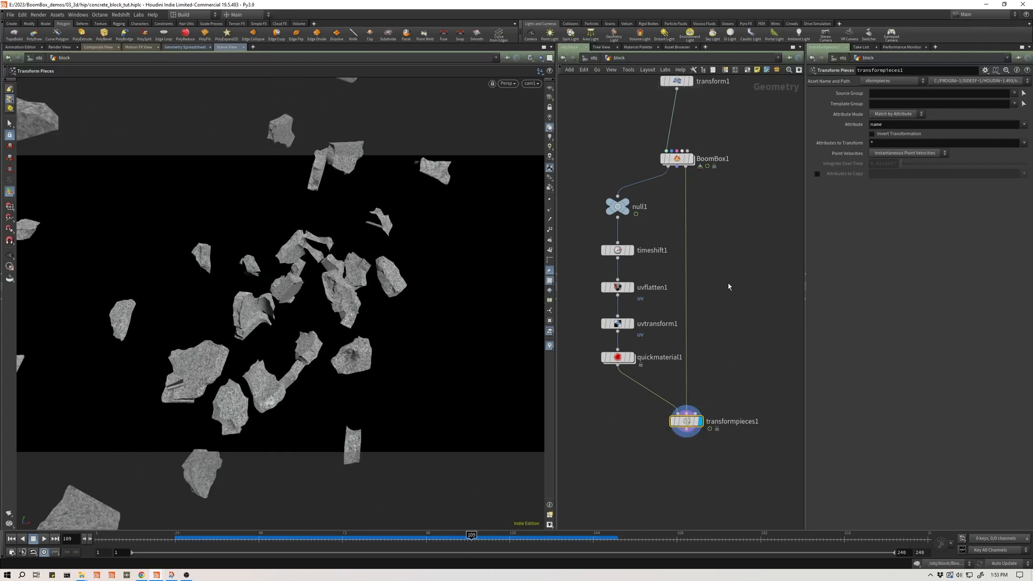
left_click_drag(217, 537, 311, 535)
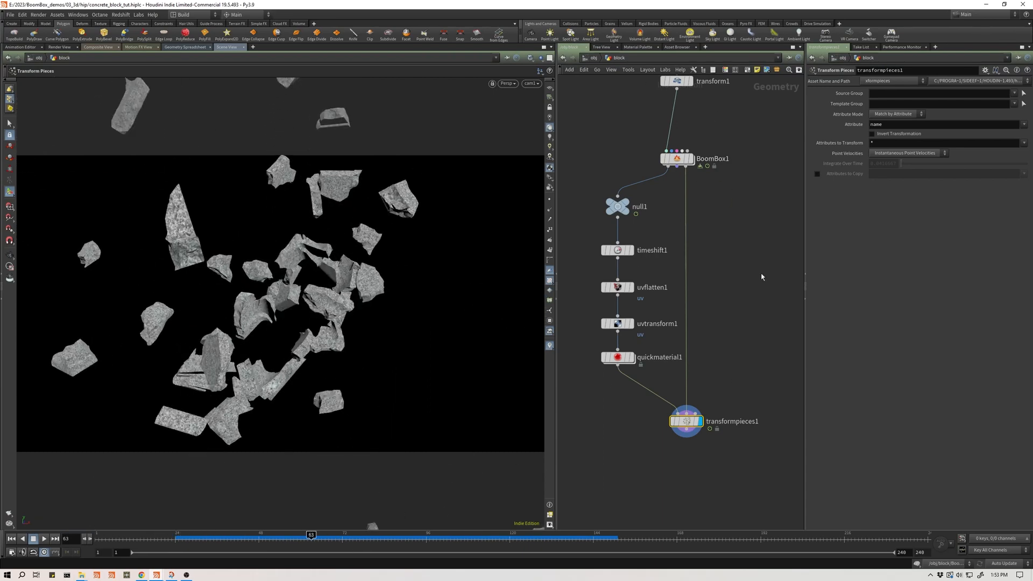
- Move transformpieces1 down, go to frame 81 and insert a Null on the wire between BoomBox1 and transformpieces1
left_click_drag(708, 428, 709, 445)
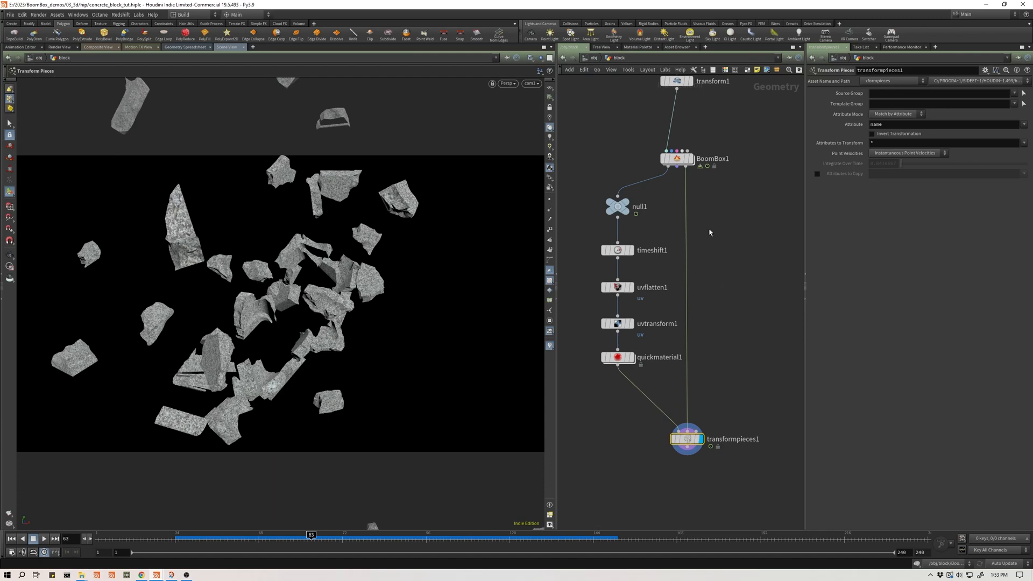
mouse_move(265, 537)
left_mouse_down()
mouse_move(160, 537)
mouse_move(450, 545)
mouse_move(151, 545)
mouse_move(425, 550)
mouse_move(226, 540)
mouse_move(451, 540)
mouse_move(181, 544)
left_mouse_up()
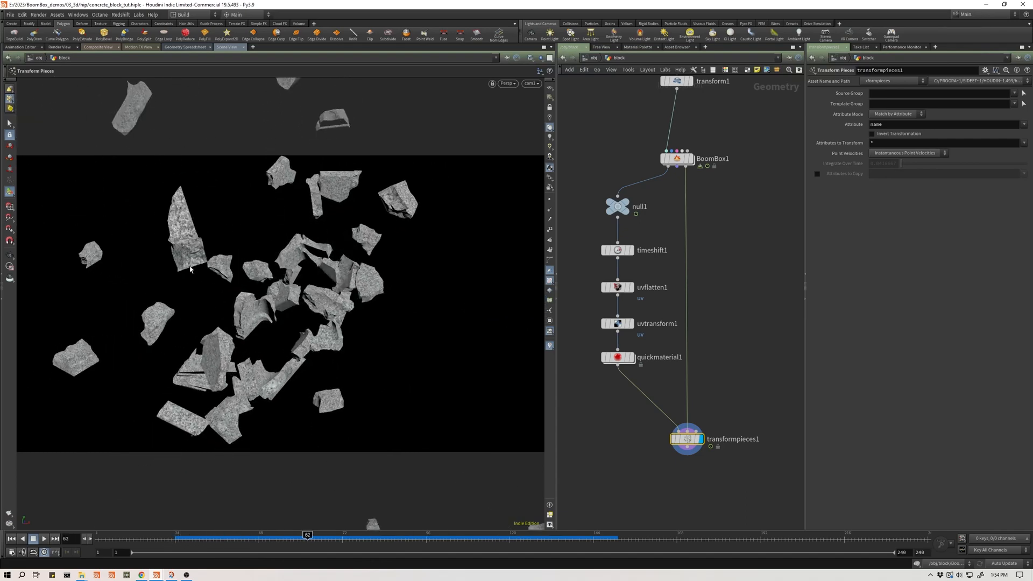
left_click_drag(343, 540, 374, 541)
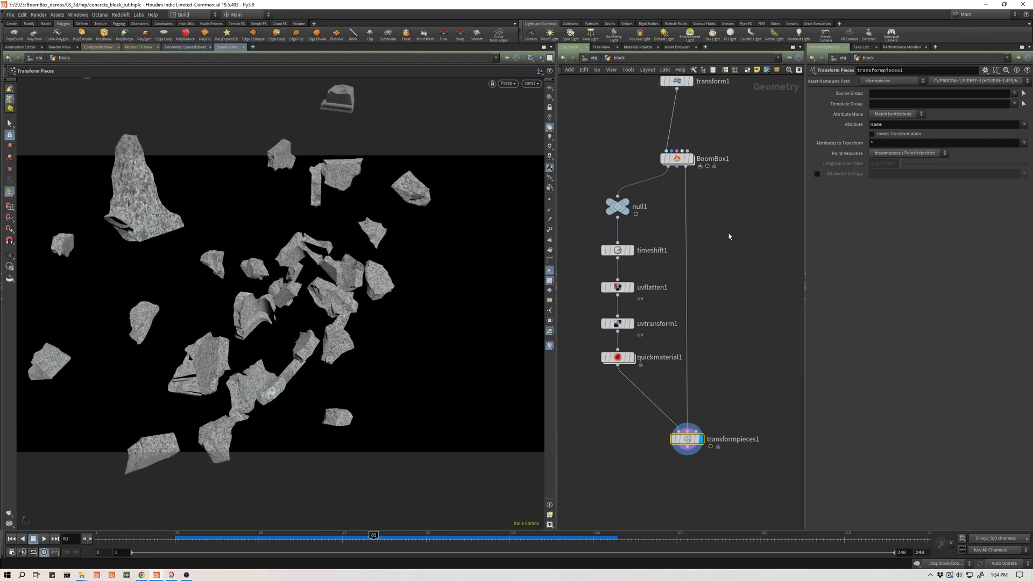
key("Tab")
type("n")
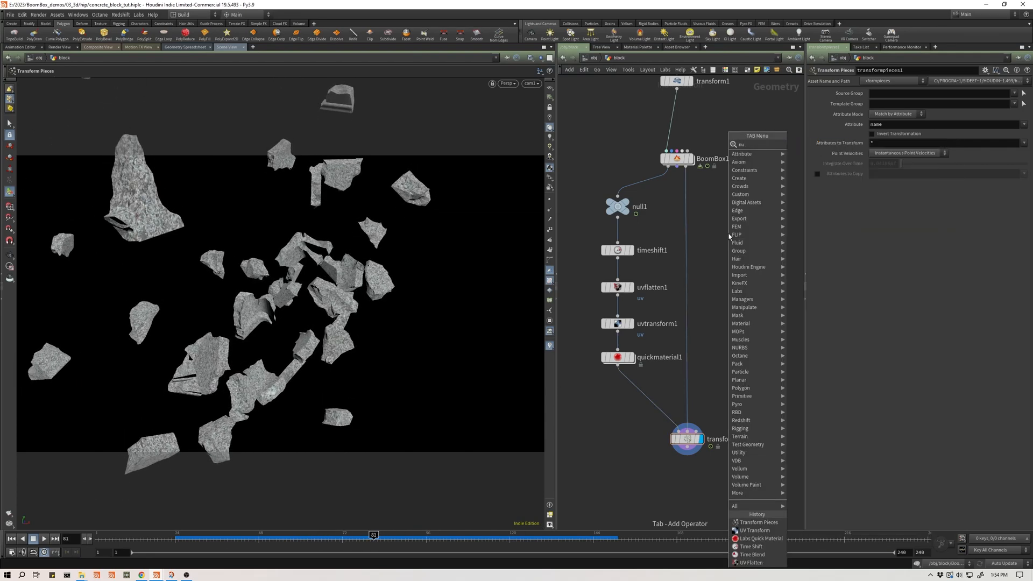
type("ull")
key("Return")
left_click(695, 215)
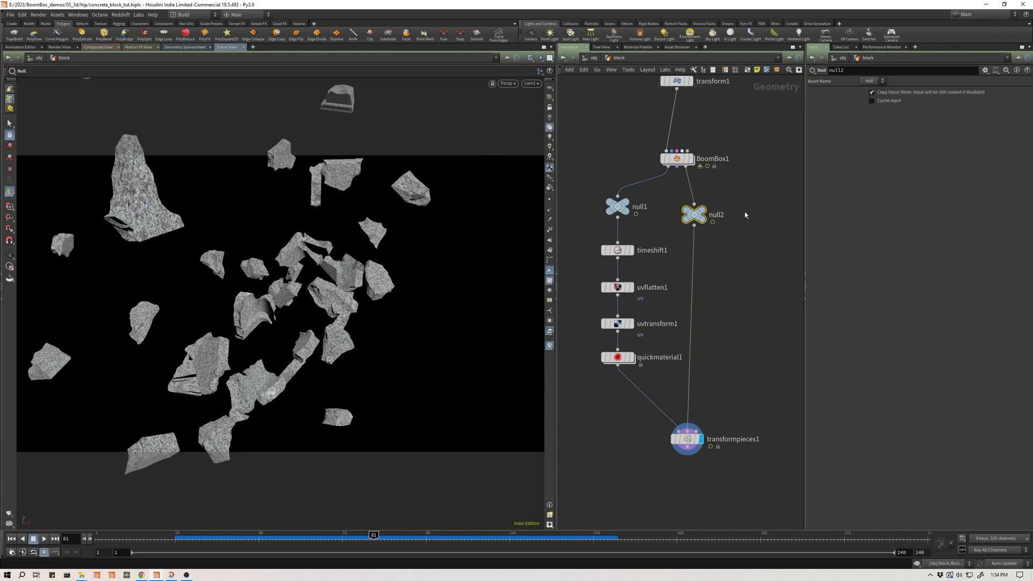
- With an Edit node after null2, move the large fragment's point 25 by about 0.278, -0.103, -0.007, displaying transformpieces1
left_click(712, 197)
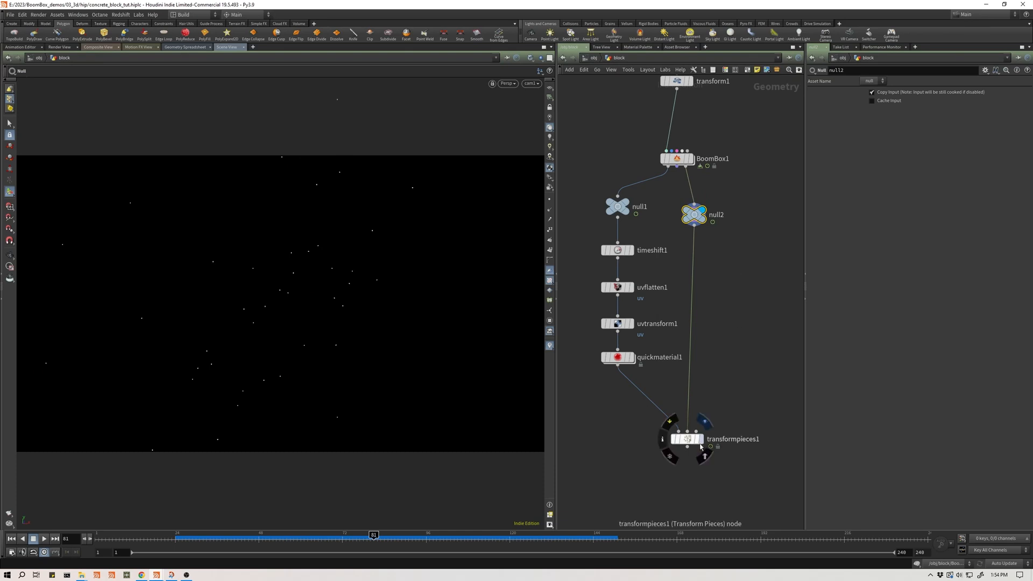
left_click(705, 458)
key("s")
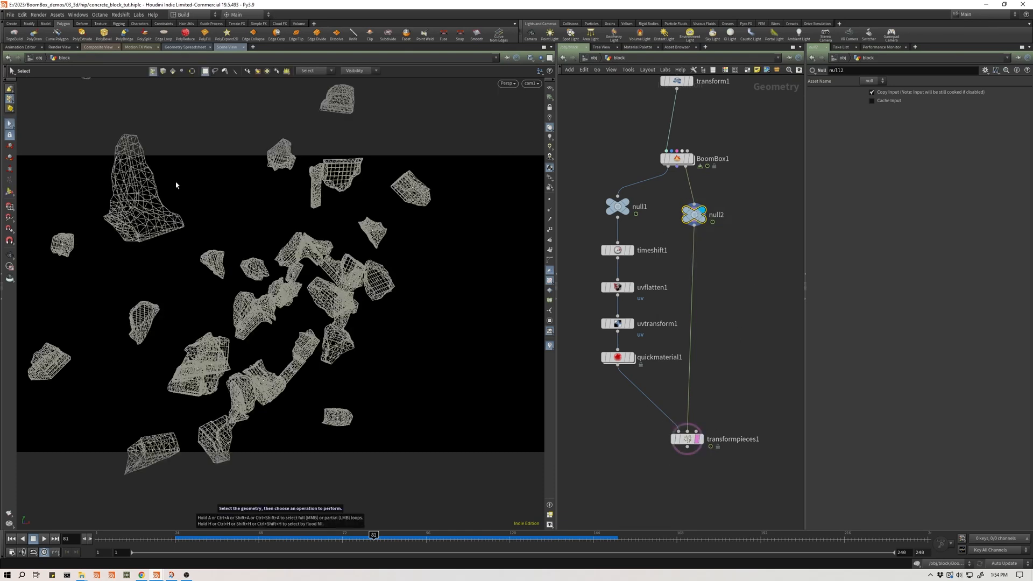
left_click(134, 234)
key("t")
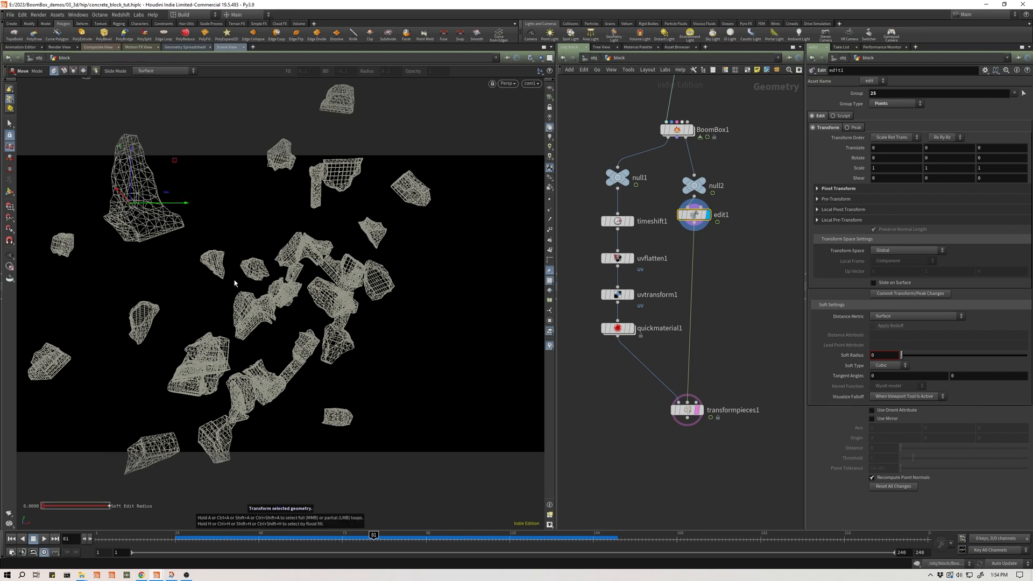
left_click_drag(183, 206, 236, 240)
left_click(701, 410)
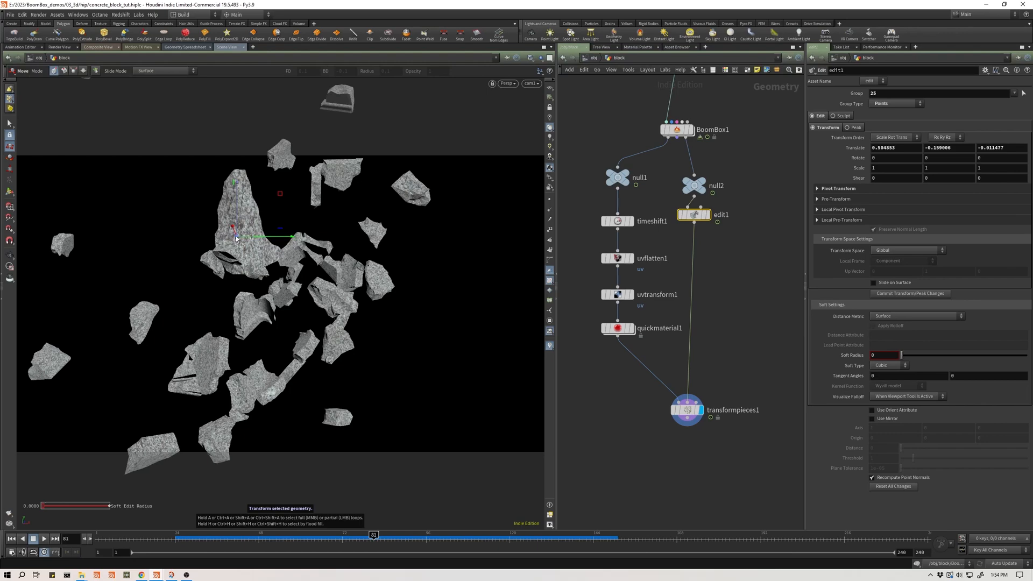
left_click_drag(236, 238, 213, 212)
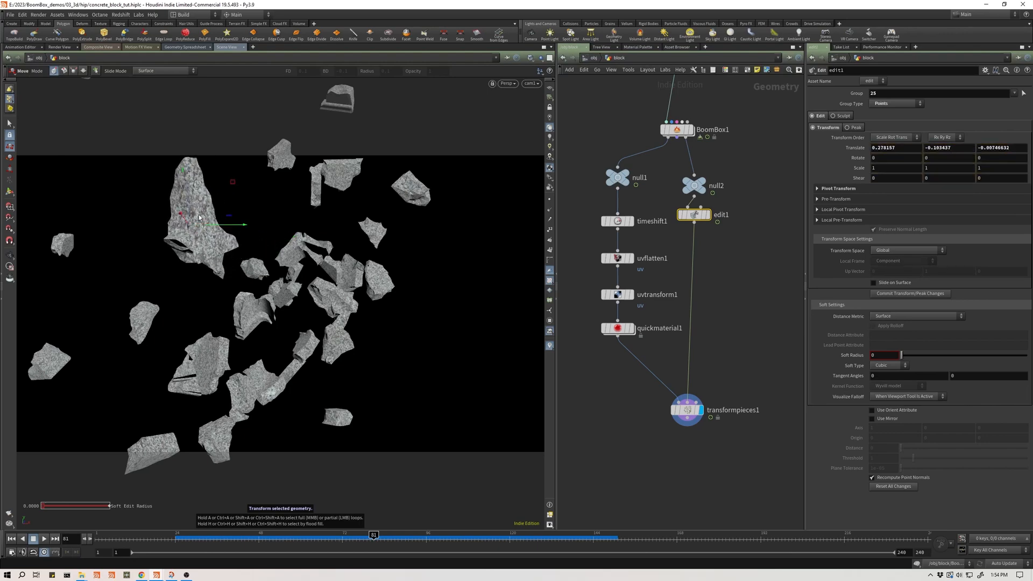
- Rotate the large fragment by about 24.2, 11.5 and 5.1 degrees in edit1 and scrub the timeline to check its motion
key("y")
key("y")
key("y")
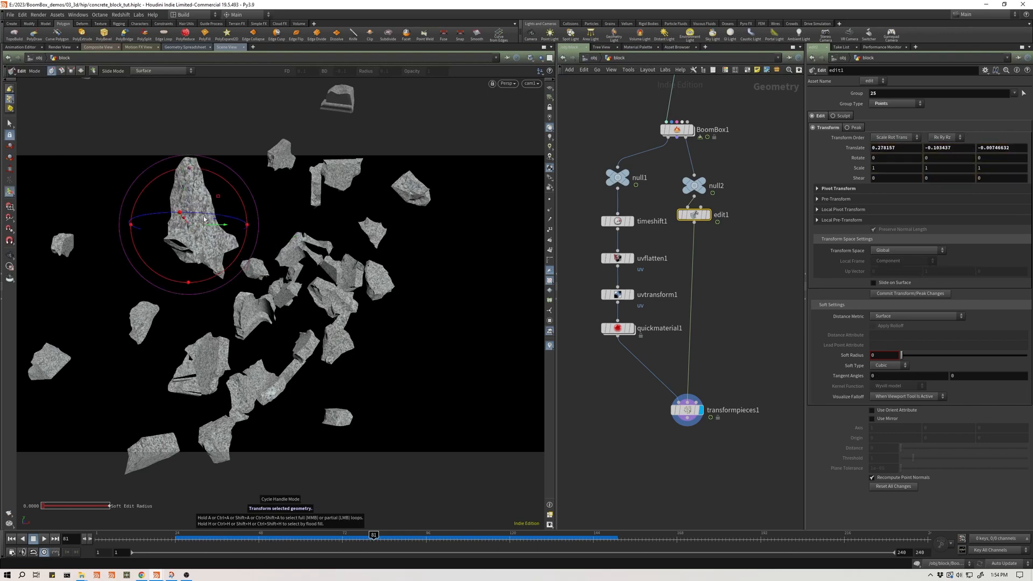
mouse_move(205, 219)
left_mouse_down()
mouse_move(223, 220)
mouse_move(196, 218)
mouse_move(198, 205)
left_mouse_up()
left_click_drag(196, 212, 193, 234)
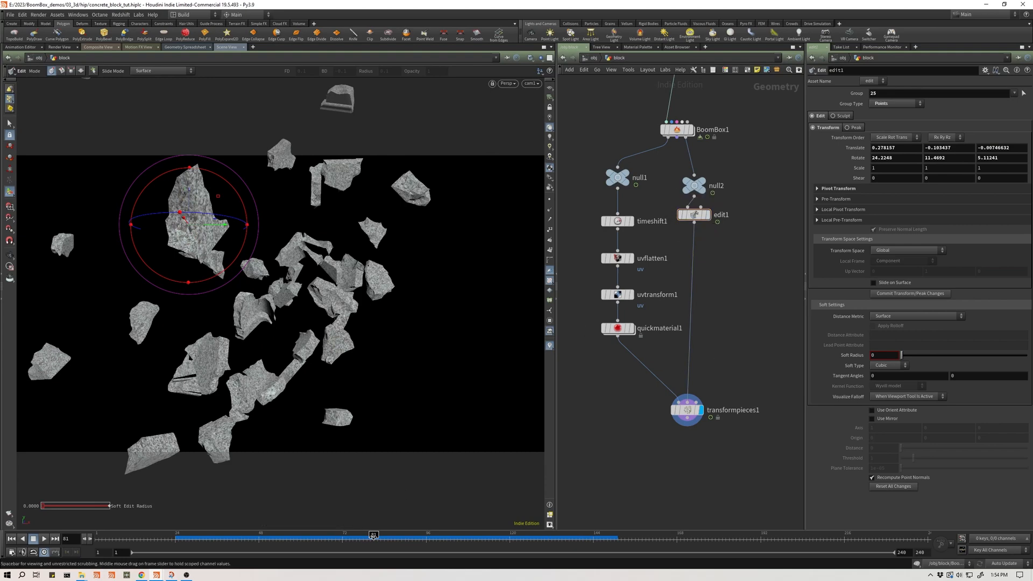
mouse_move(374, 536)
left_mouse_down()
mouse_move(206, 545)
mouse_move(99, 534)
left_mouse_up()
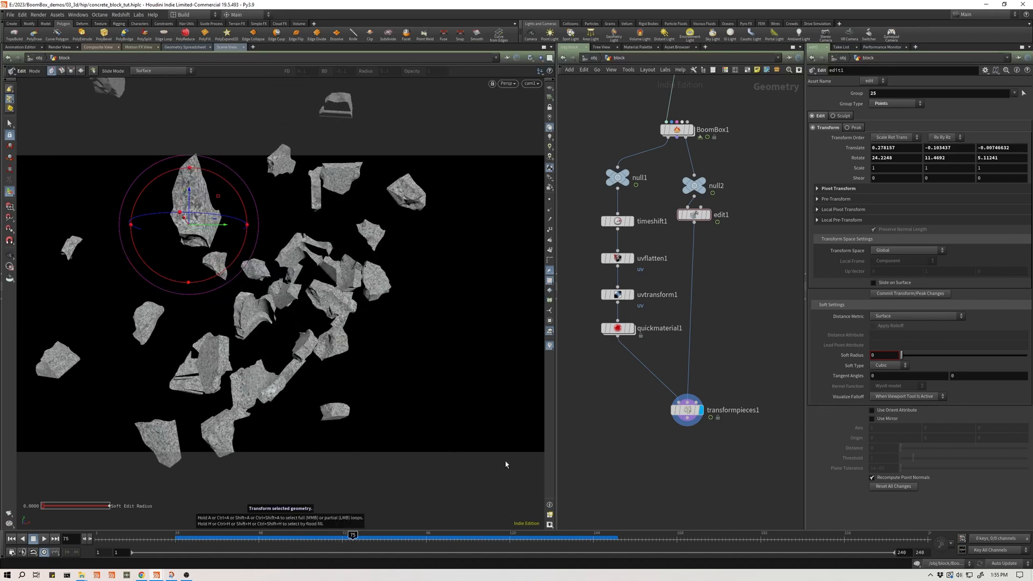
- Add a Blend Shapes node before transformpieces1, taking null2 as its first input and edit1 as its second
key("Tab")
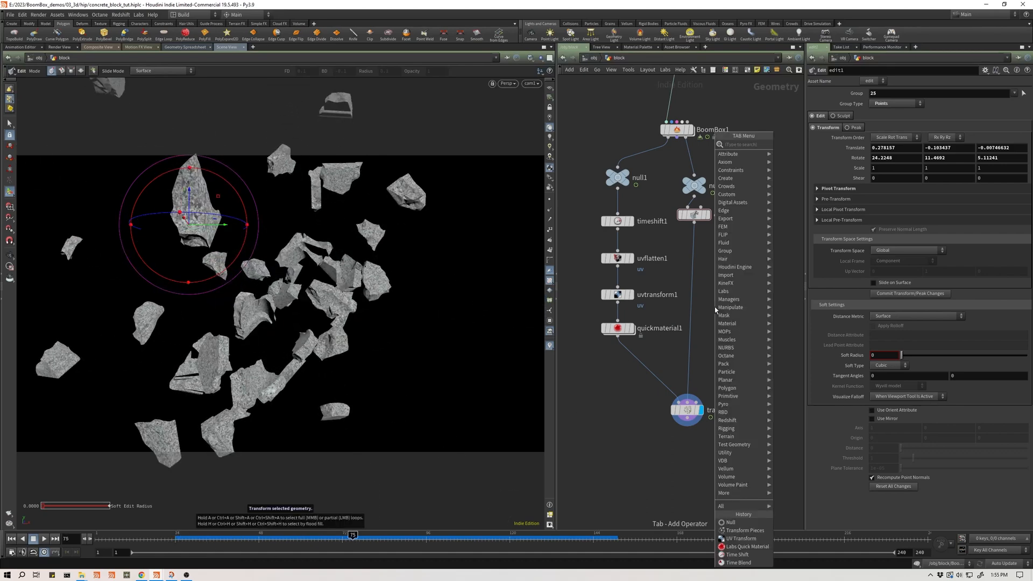
type("blend")
key("Return")
left_click(715, 306)
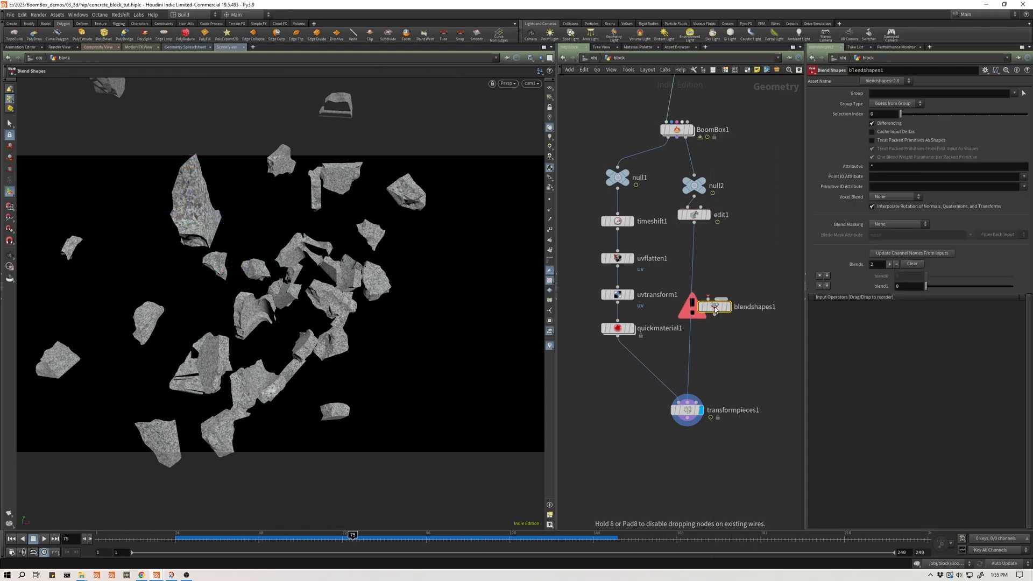
left_click_drag(684, 216, 709, 217)
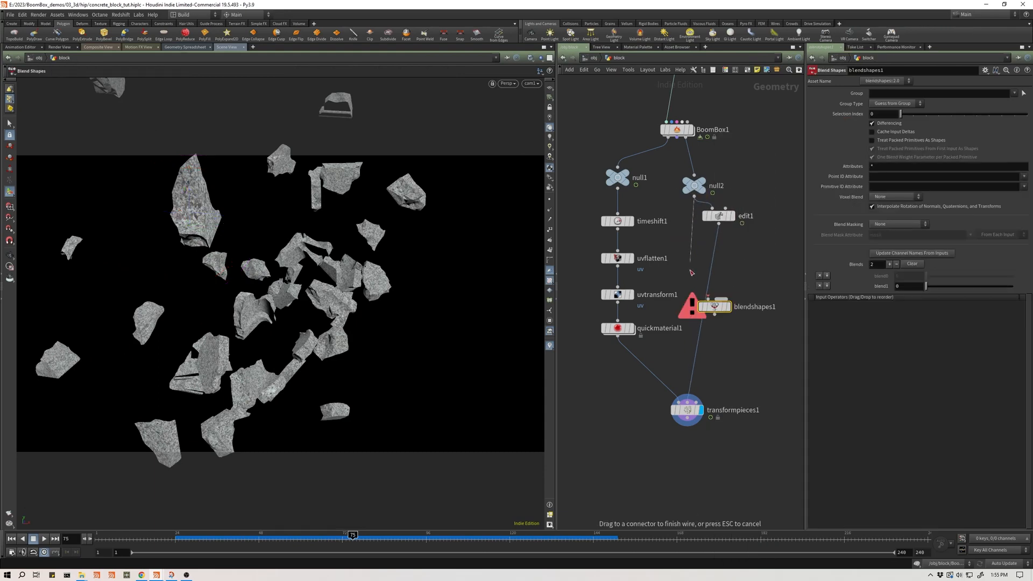
left_click(714, 299)
left_click_drag(724, 314, 703, 309)
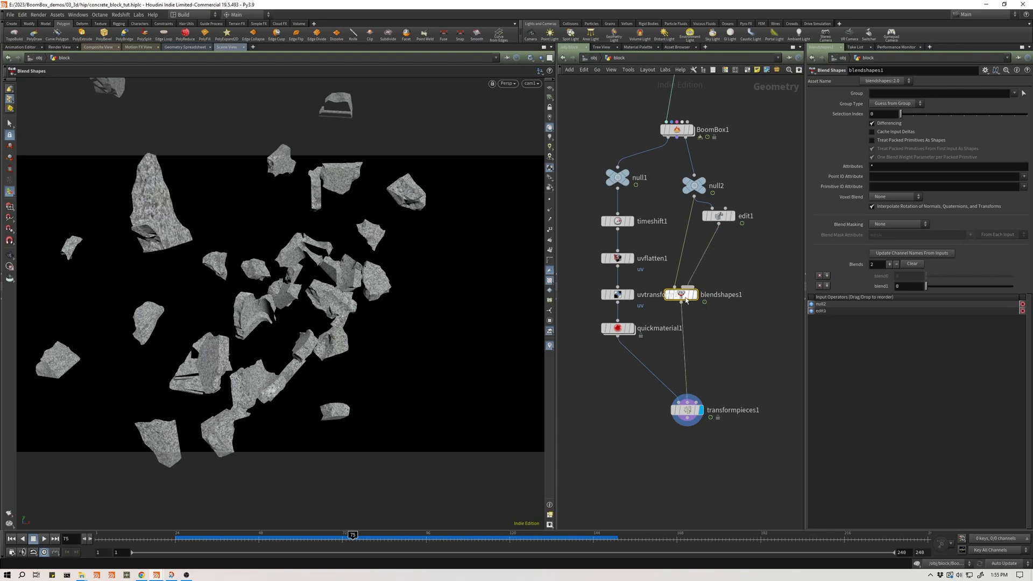
mouse_move(687, 298)
left_mouse_down()
mouse_move(717, 299)
mouse_move(694, 294)
left_mouse_up()
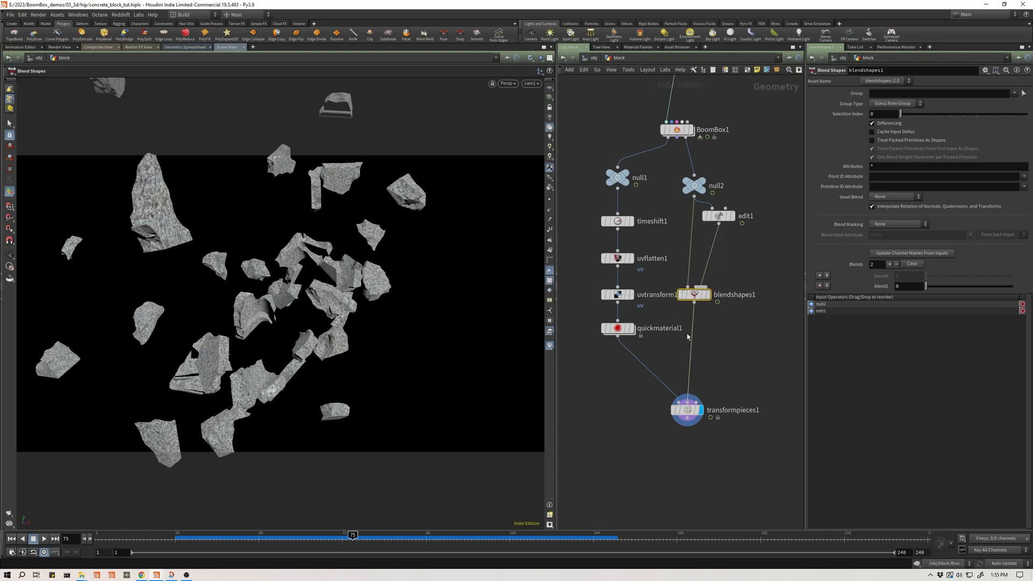
- Keyframe blend1 of blendshapes1 from 0 at about frame 25 to 1 at frame 43, and delay the end key to about frame 67
left_click_drag(323, 538, 242, 536)
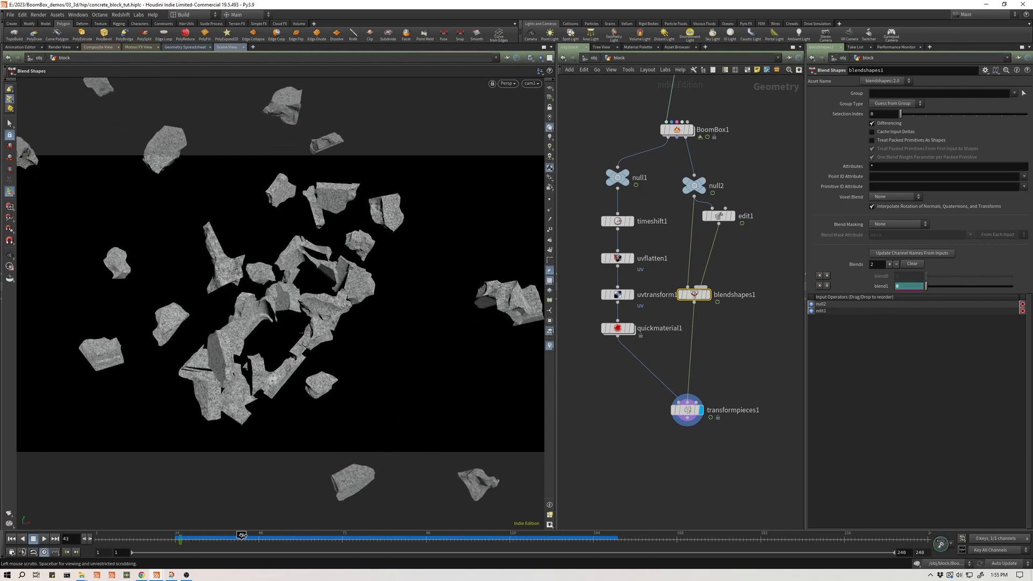
left_click_drag(926, 285, 1012, 286)
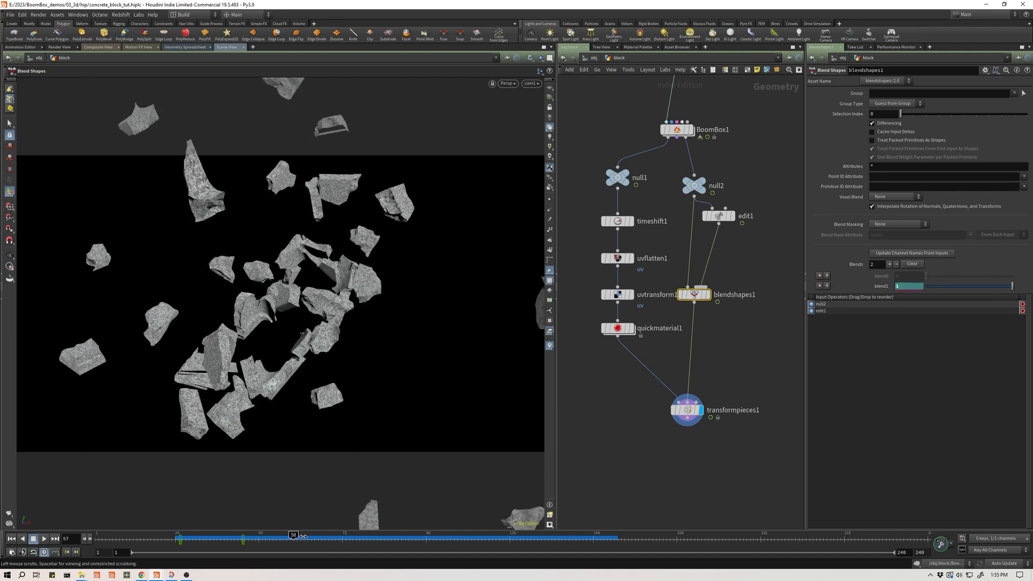
left_click_drag(232, 539, 271, 543, "shift")
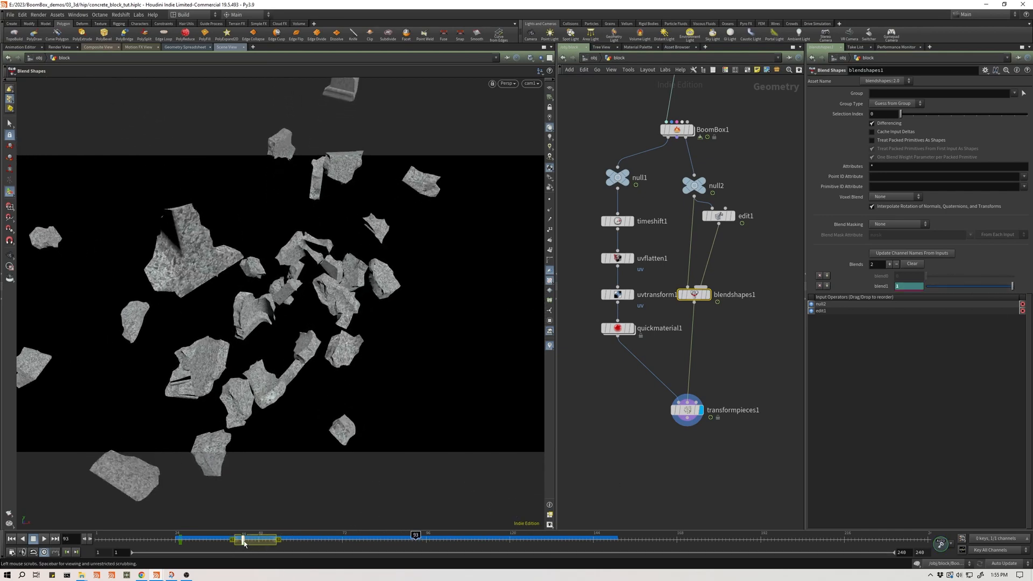
- Delay the blend1 end key to about frame 112 and on to about frame 160, playing the explosion to judge each timing
left_click_drag(378, 542, 147, 531)
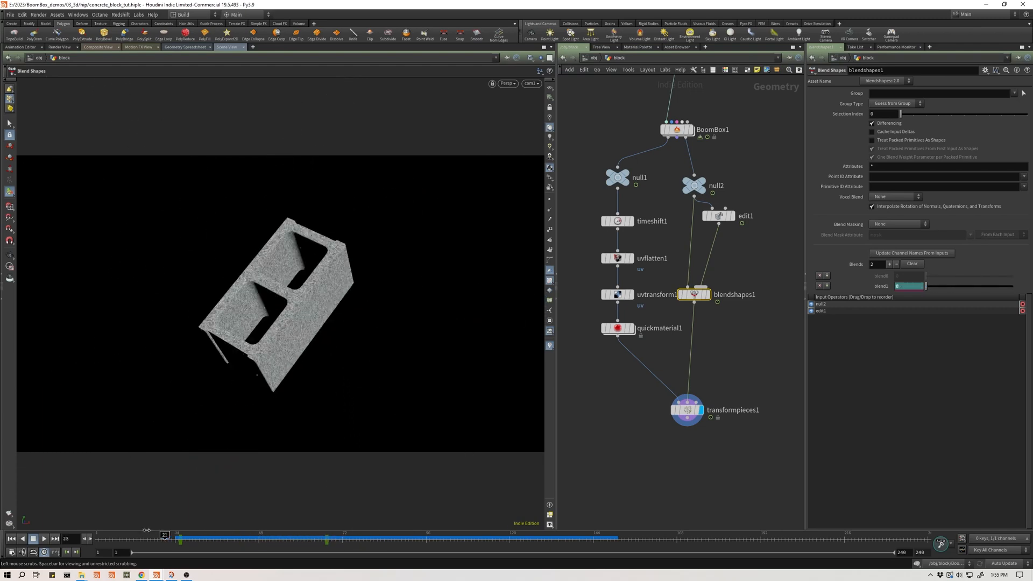
left_click(36, 540)
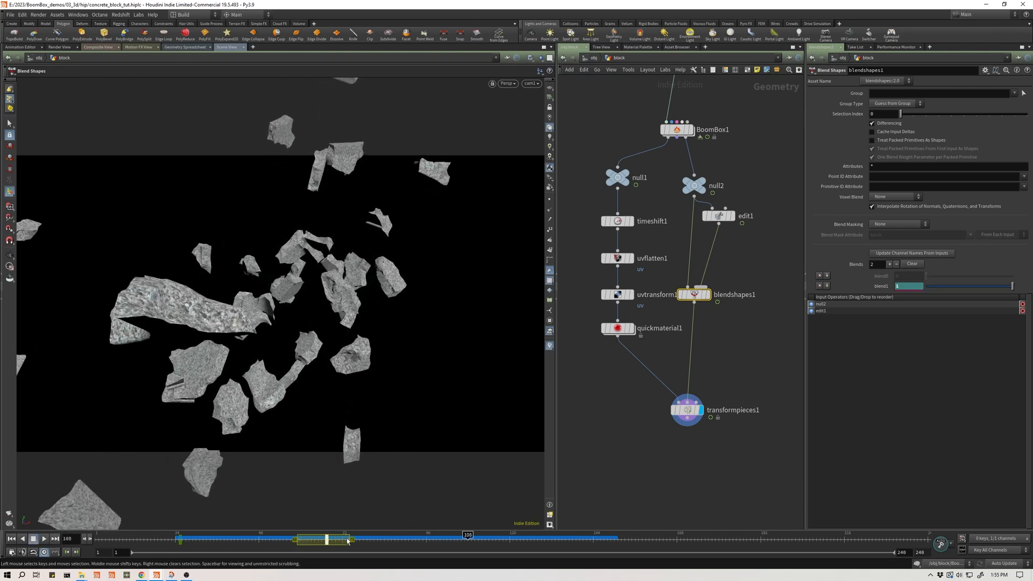
left_click_drag(421, 544, 154, 539)
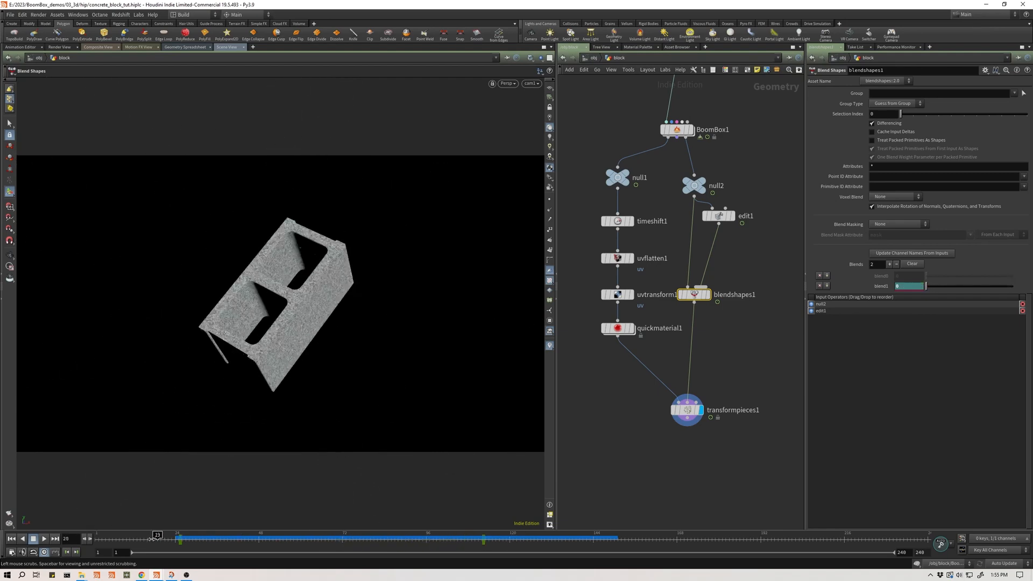
left_click(45, 542)
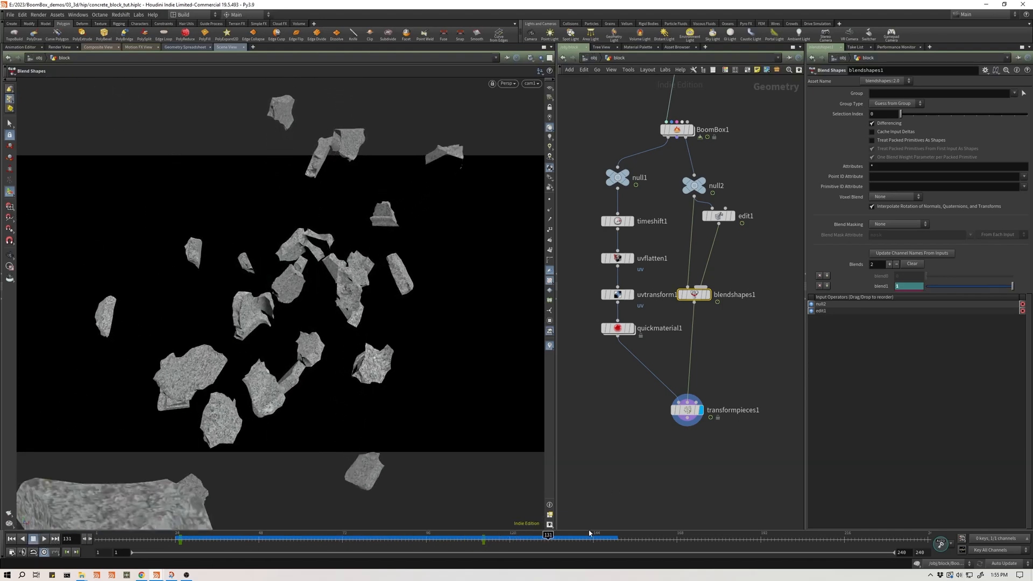
left_click_drag(590, 533, 482, 540)
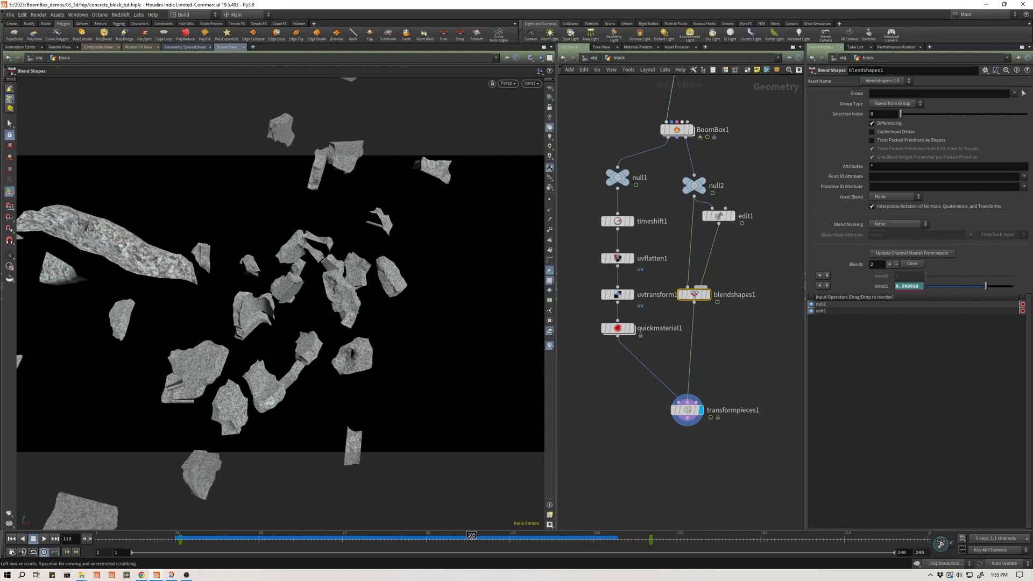
left_click_drag(482, 540, 247, 542)
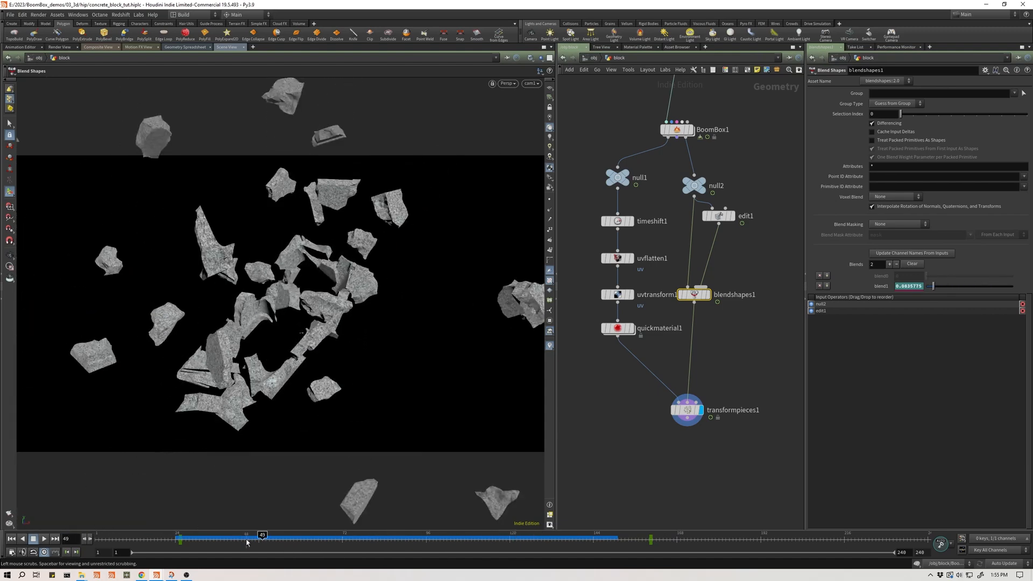
key("ctrl+Up")
key("Up")
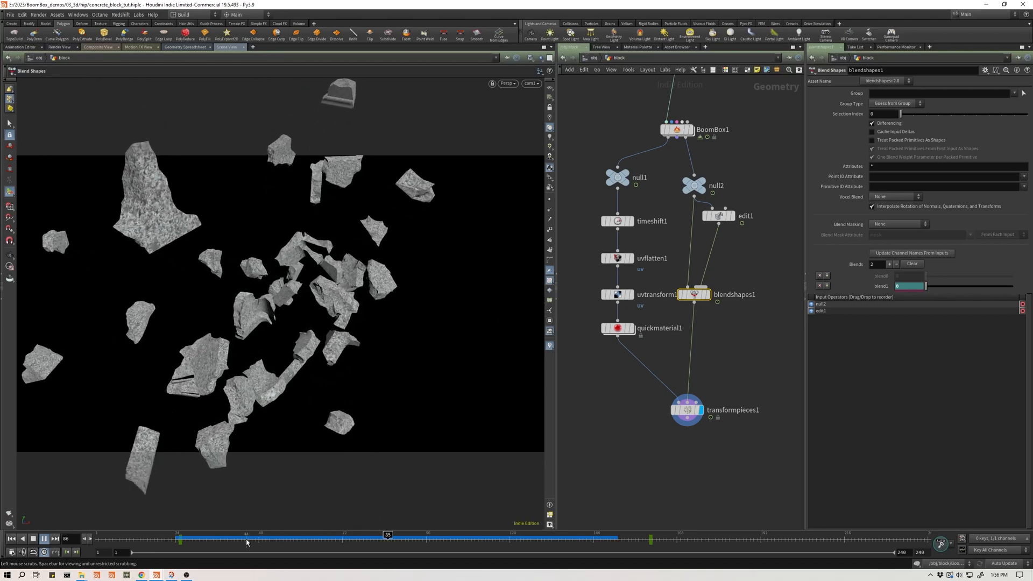
key("Up")
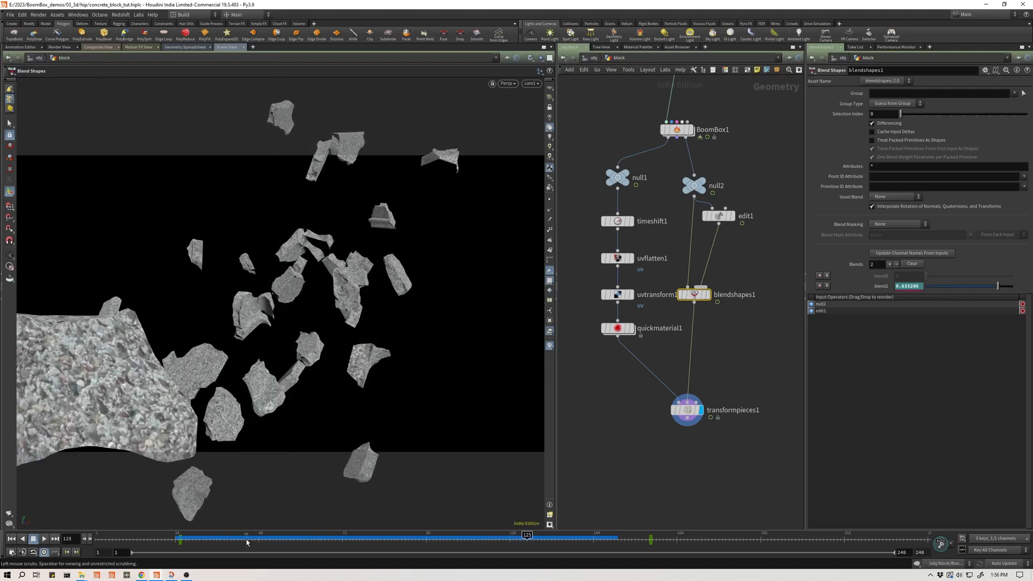
- Key blend1 at 0.64 on frame 114 and scrub back through the explosion to check the fragment's path
left_click_drag(525, 539, 488, 539)
left_click(981, 287)
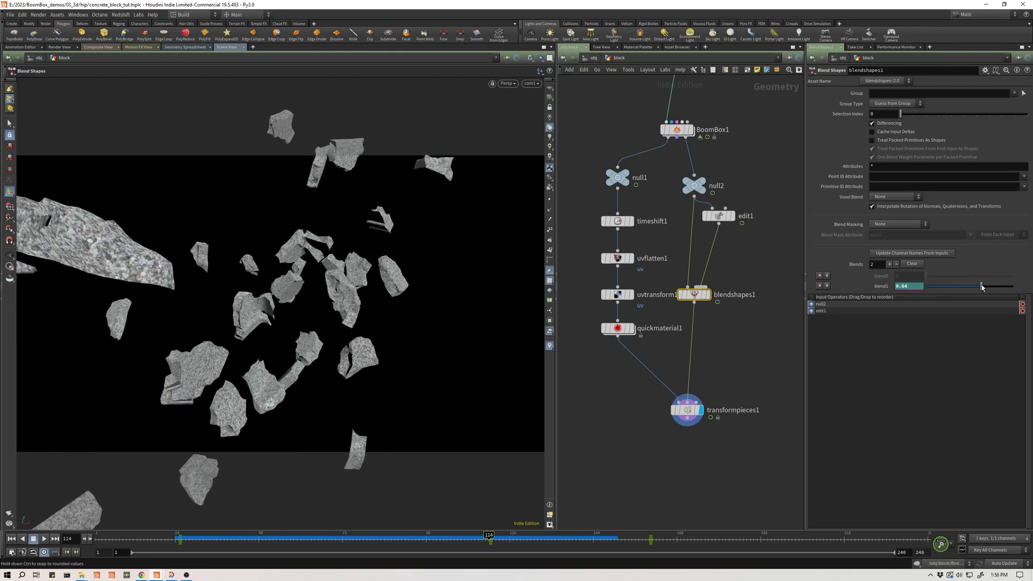
left_click(438, 540)
left_click_drag(438, 541, 335, 540)
- Add a Transform node below transformpieces1, wire it to that node's output and display it
middle_click_drag(694, 502, 681, 430)
key("Tab")
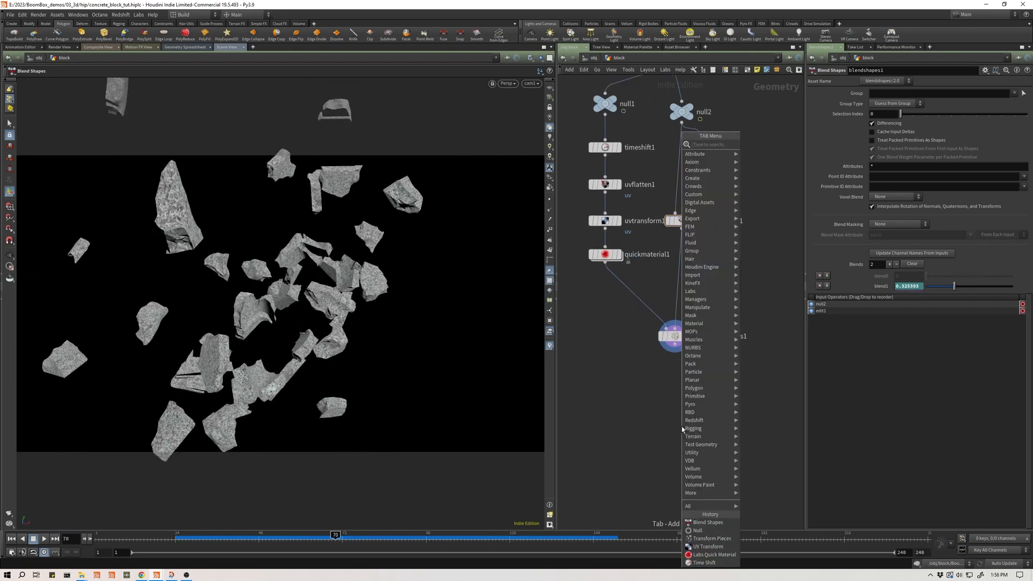
type("tan")
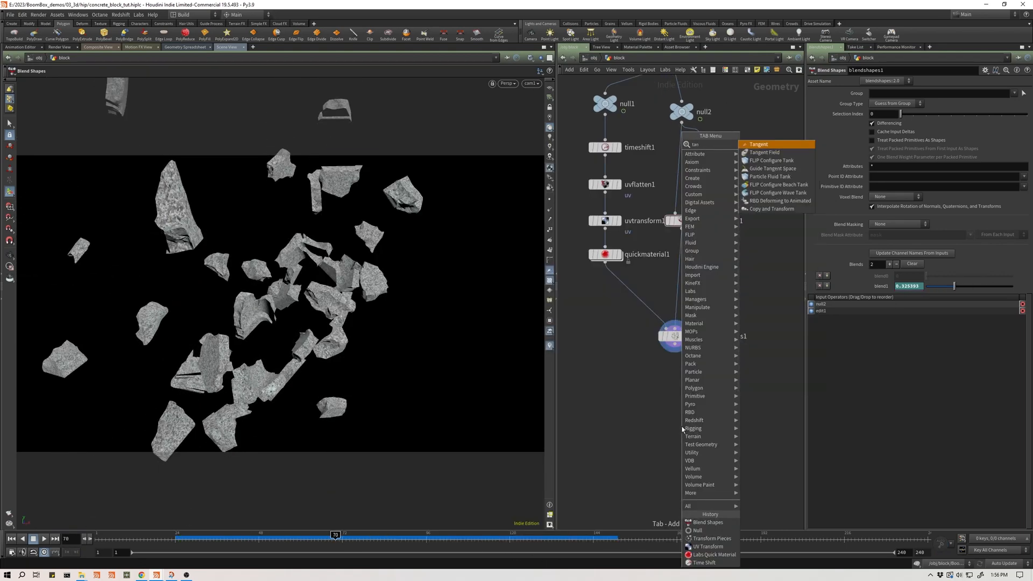
key("BackSpace")
key("BackSpace")
type("ra")
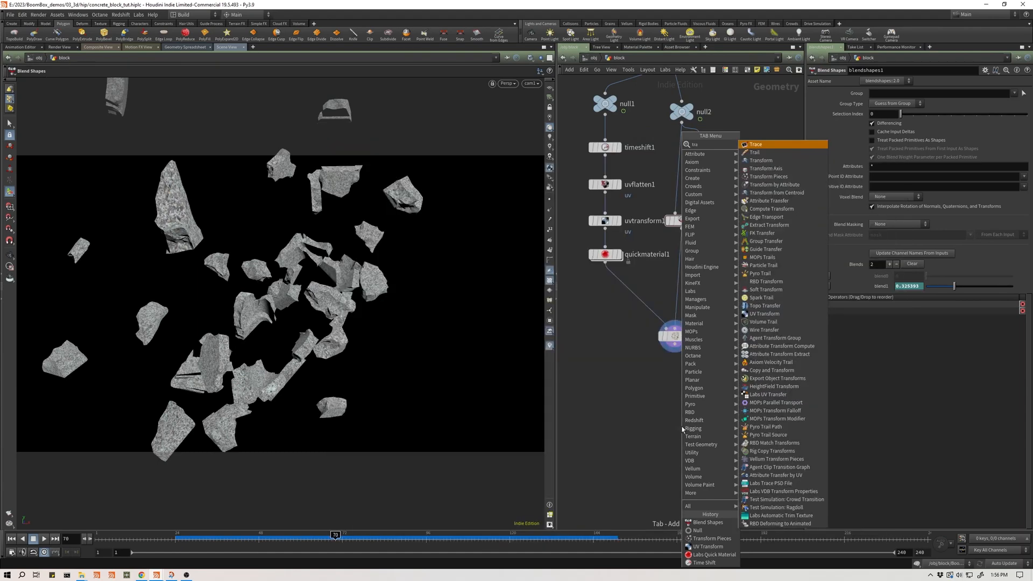
key("Return")
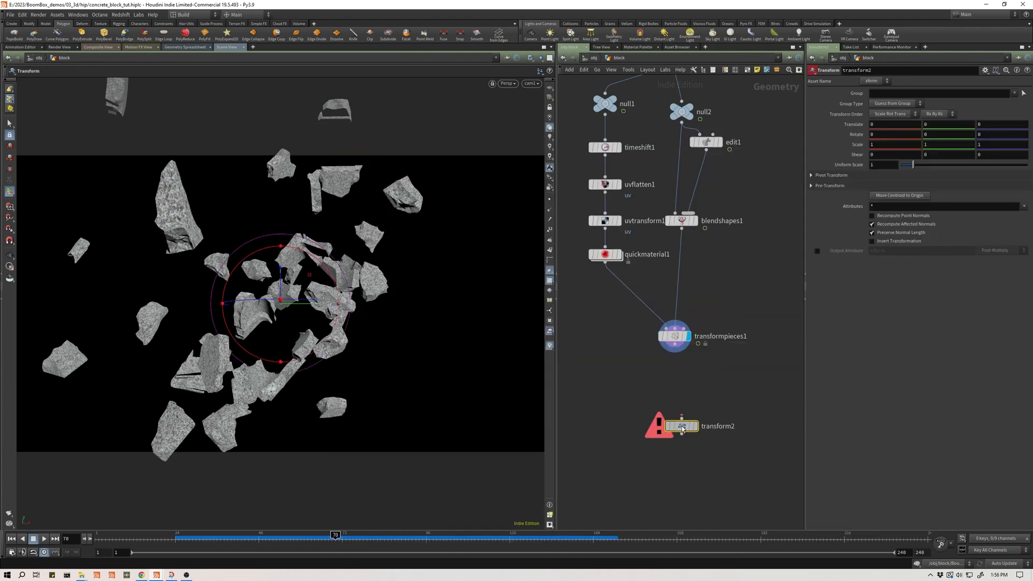
mouse_move(683, 429)
left_mouse_down()
mouse_move(672, 428)
mouse_move(681, 419)
left_mouse_up()
left_click(674, 347)
- Keyframe transform2's Rotate Y from 0 at frame 1 to 6 at frame 100, and delay the end key to frame 129
left_click_drag(294, 543, 95, 542)
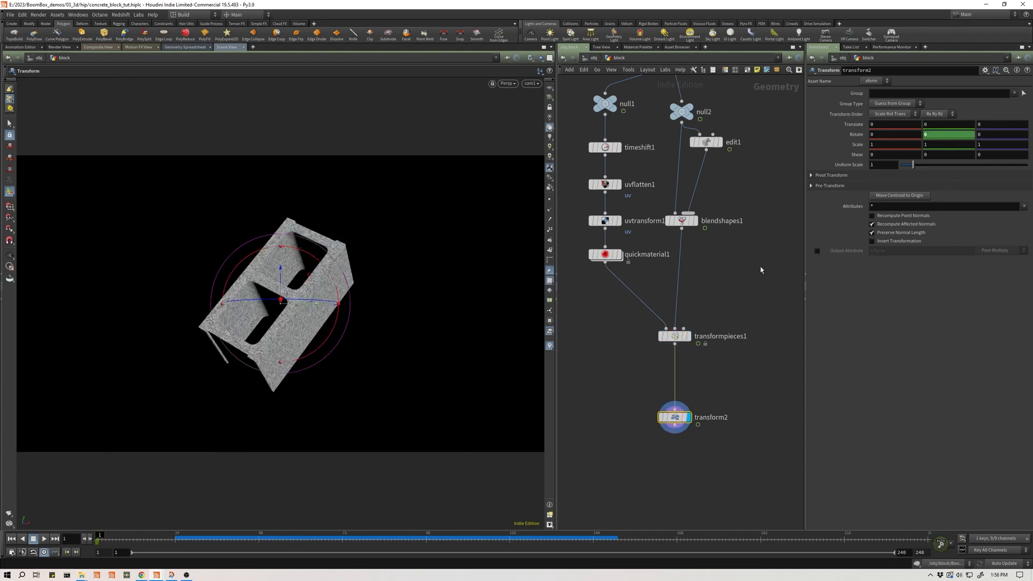
left_click_drag(154, 535, 439, 536)
middle_click_drag(953, 135, 995, 120)
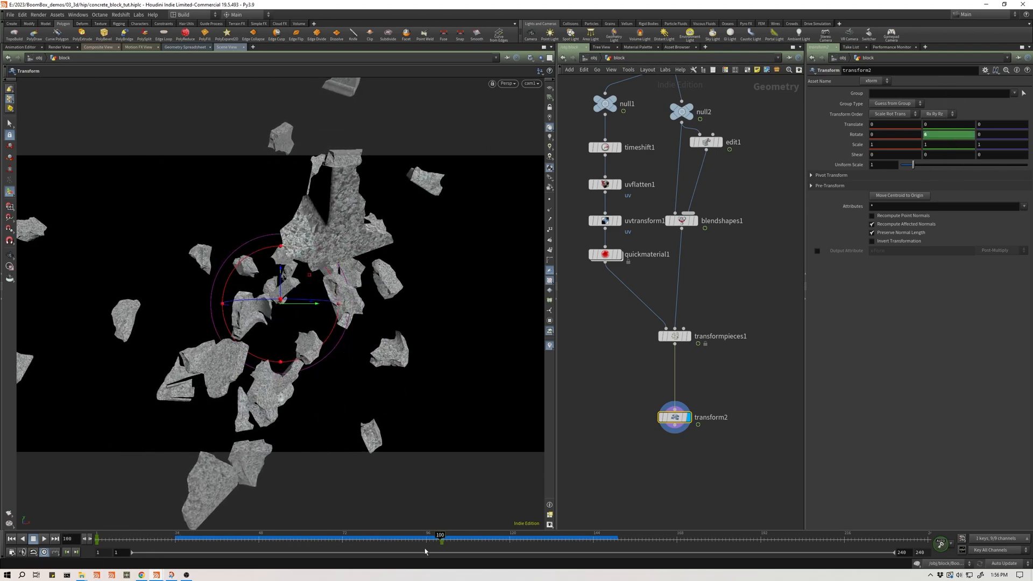
left_click_drag(428, 538, 58, 529)
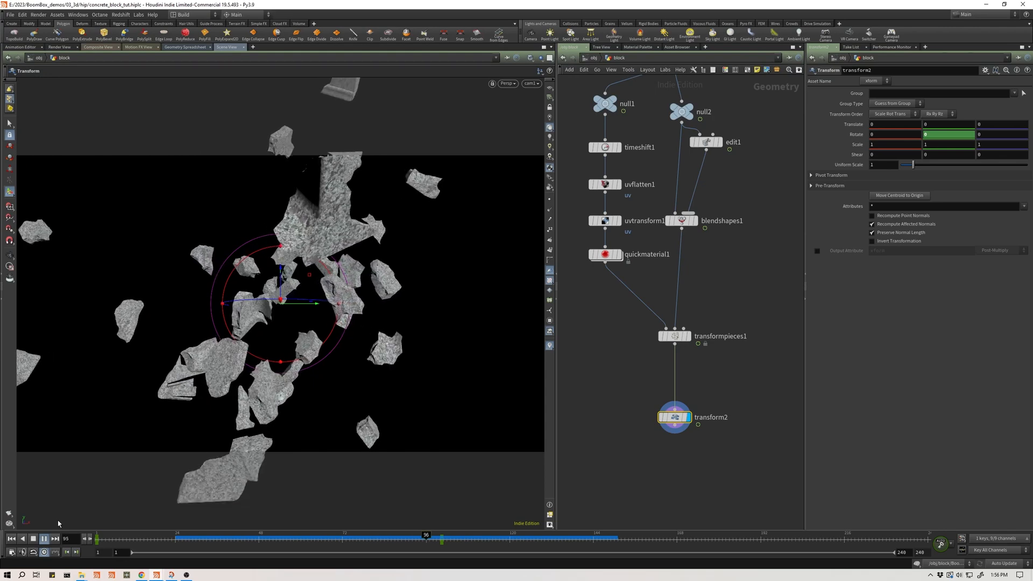
key("Up")
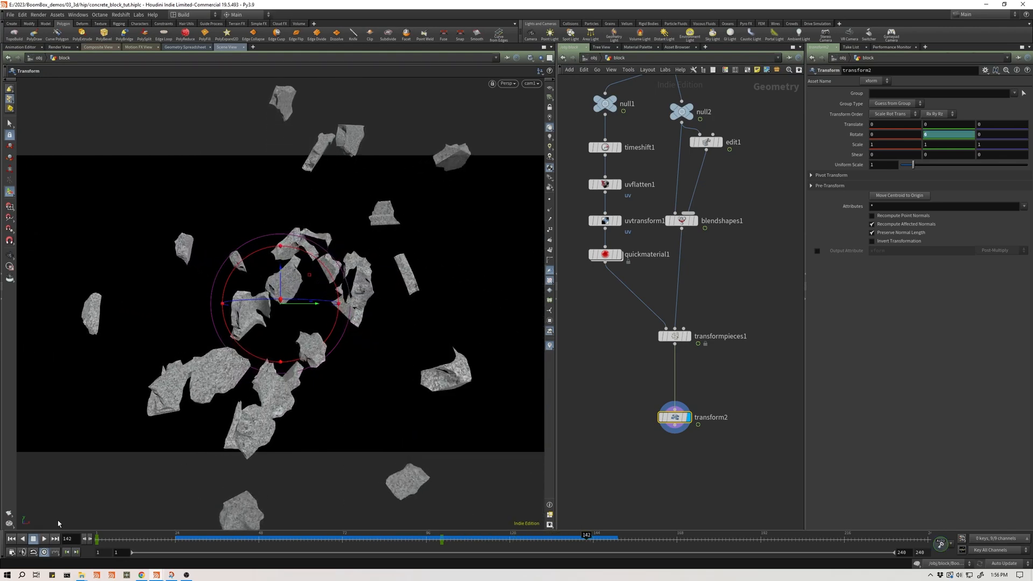
left_click(444, 540)
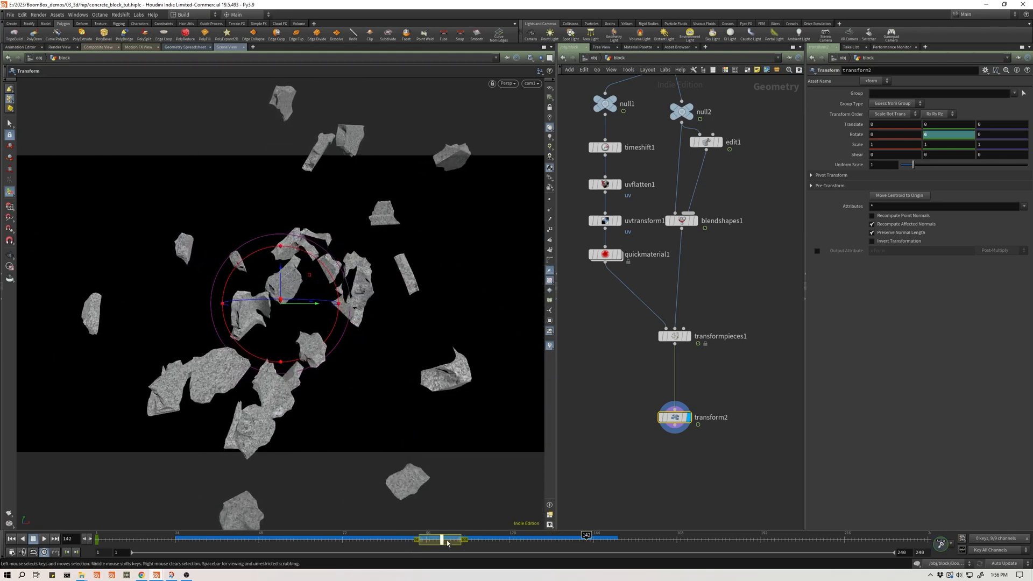
mouse_move(542, 542)
left_mouse_down()
mouse_move(105, 537)
mouse_move(211, 531)
mouse_move(491, 568)
mouse_move(537, 543)
left_mouse_up()
- Bypass blendshapes1 temporarily and play the animation from the first frame to compare the original fragment motion
mouse_move(692, 223)
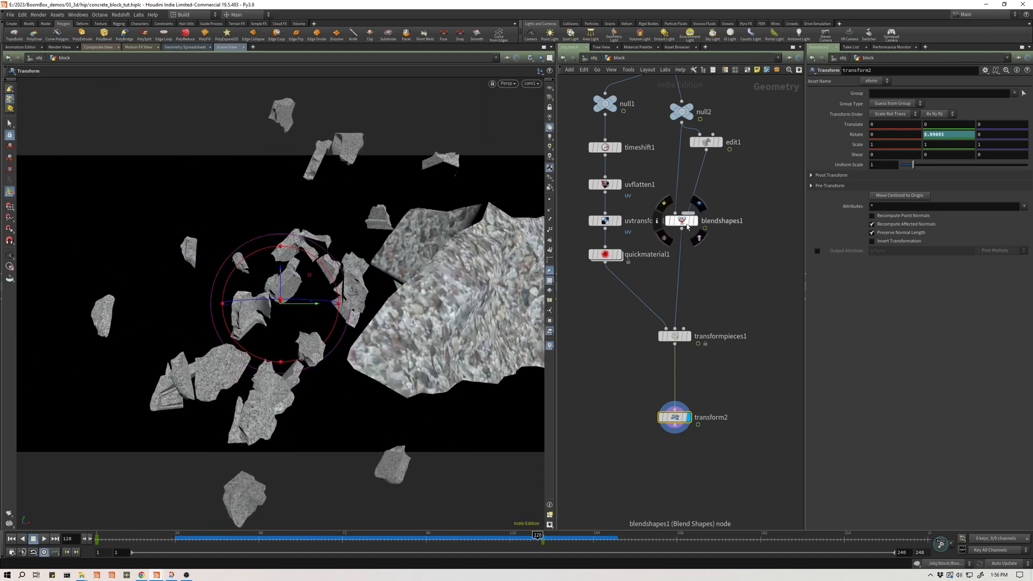
left_click(674, 205)
key("ctrl+Up")
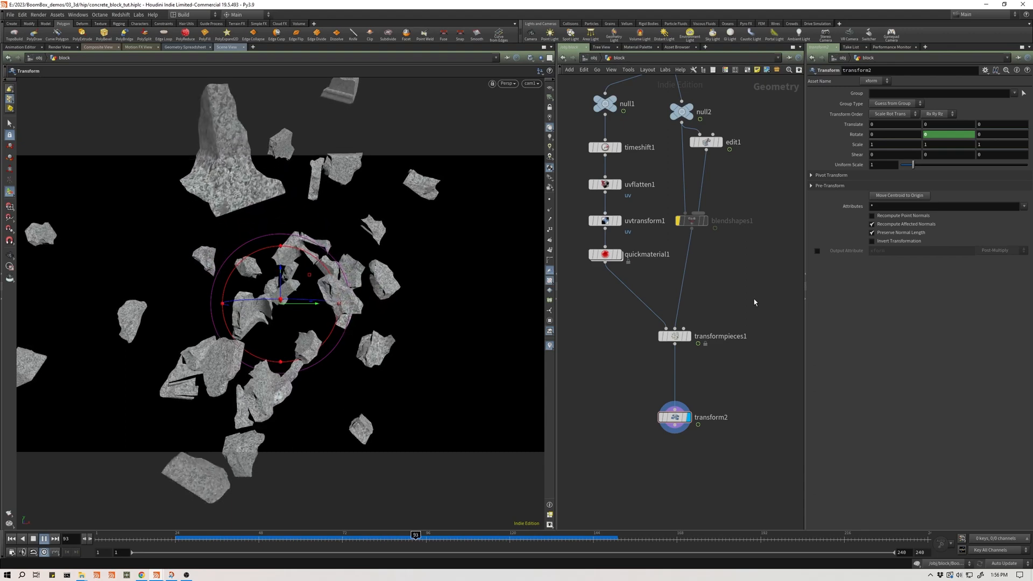
key("ctrl+Up")
mouse_move(686, 224)
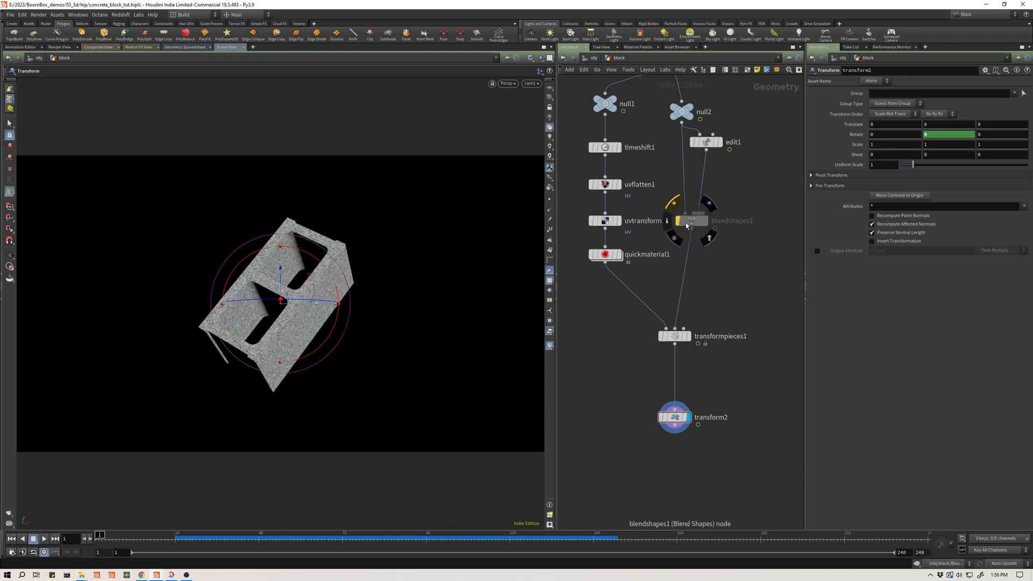
- Reset all changes in edit1 and move point 25 by about -0.417 in Y at frame 116, checking the motion in playback
left_click(708, 140)
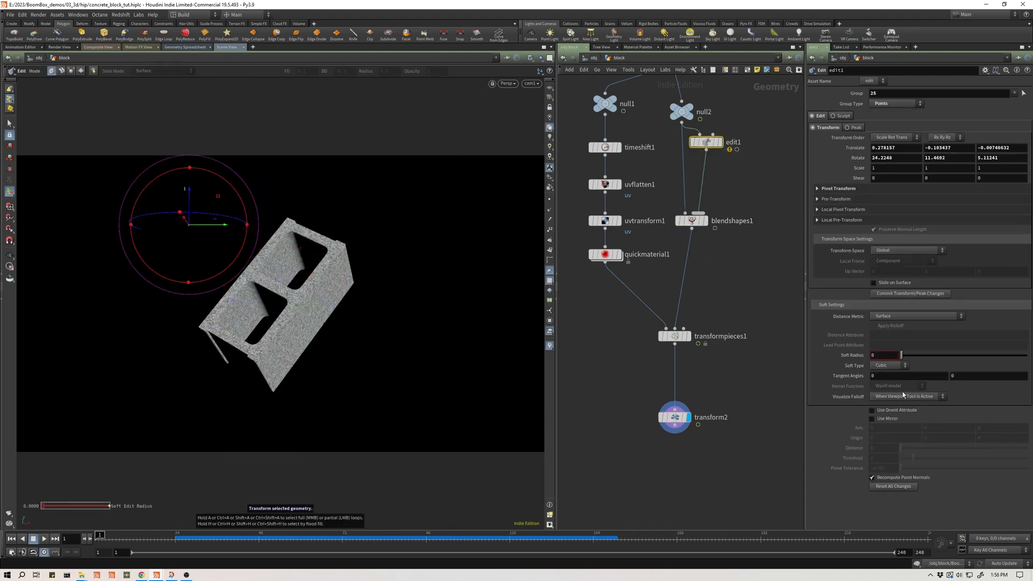
left_click(901, 490)
left_click_drag(308, 542, 497, 546)
left_click_drag(132, 171, 130, 257)
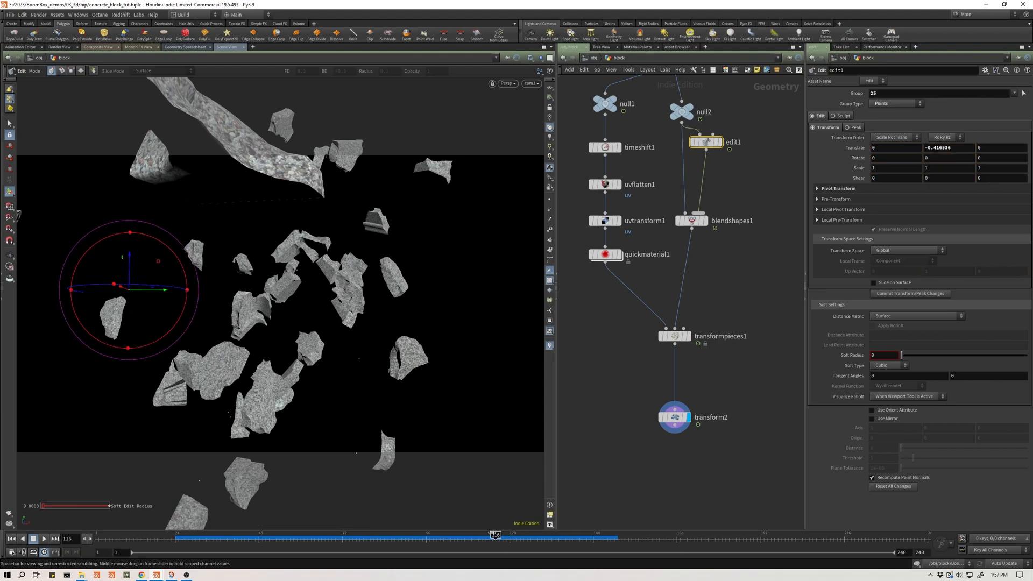
left_click_drag(488, 536, 538, 534)
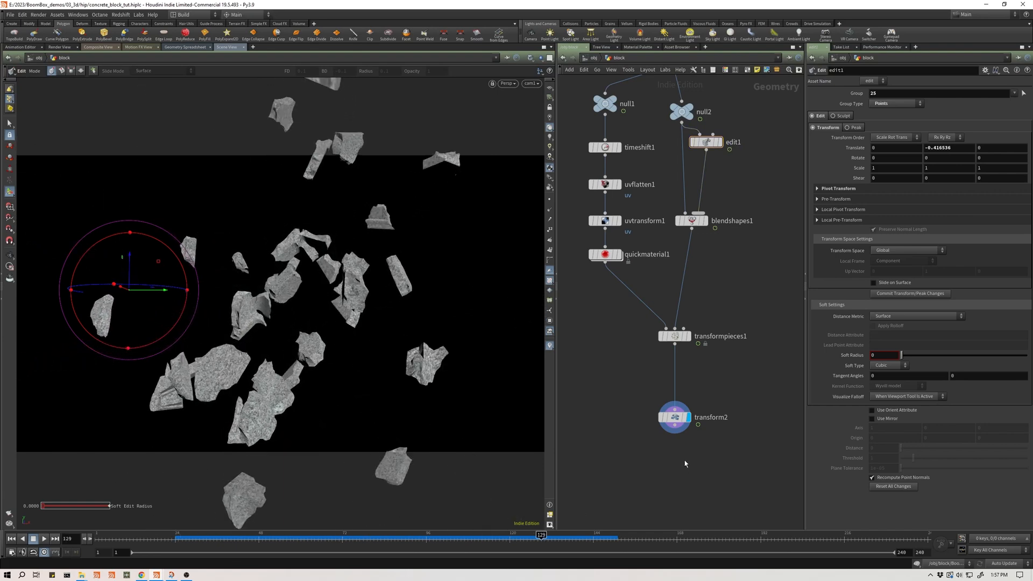
key("ctrl+Up")
- Show transform2's Rotate Y curve in the Animation Editor, fit the curve to the graph and place the window clear of the timeline
left_click(668, 415)
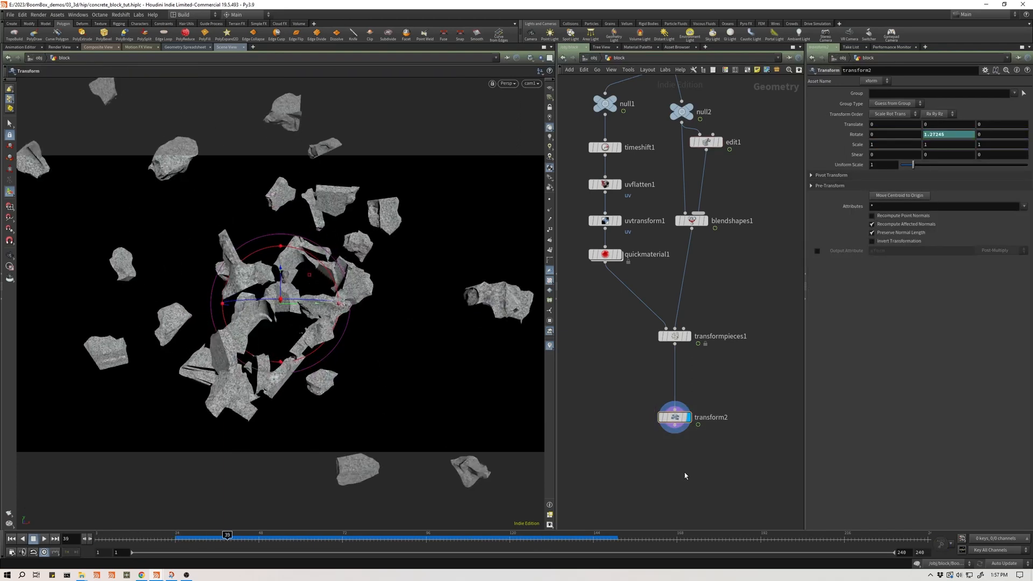
key("ctrl+Up")
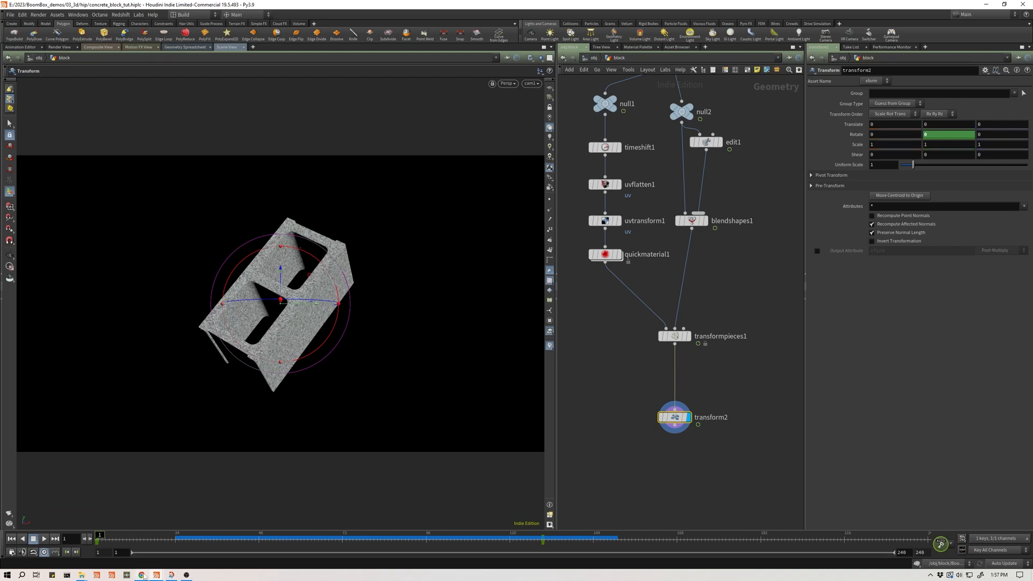
left_click(242, 535)
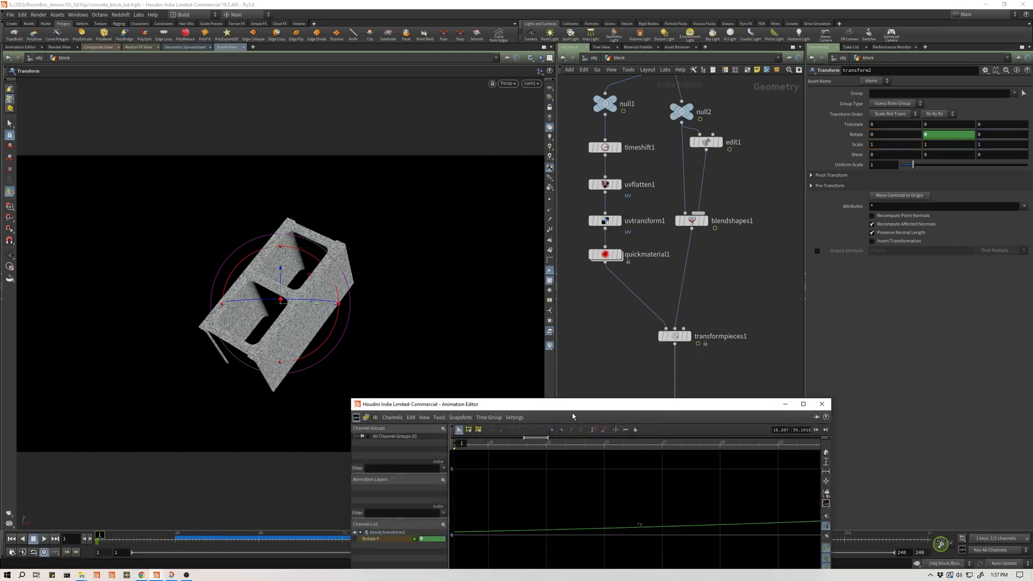
key("h")
left_click_drag(538, 404, 506, 243)
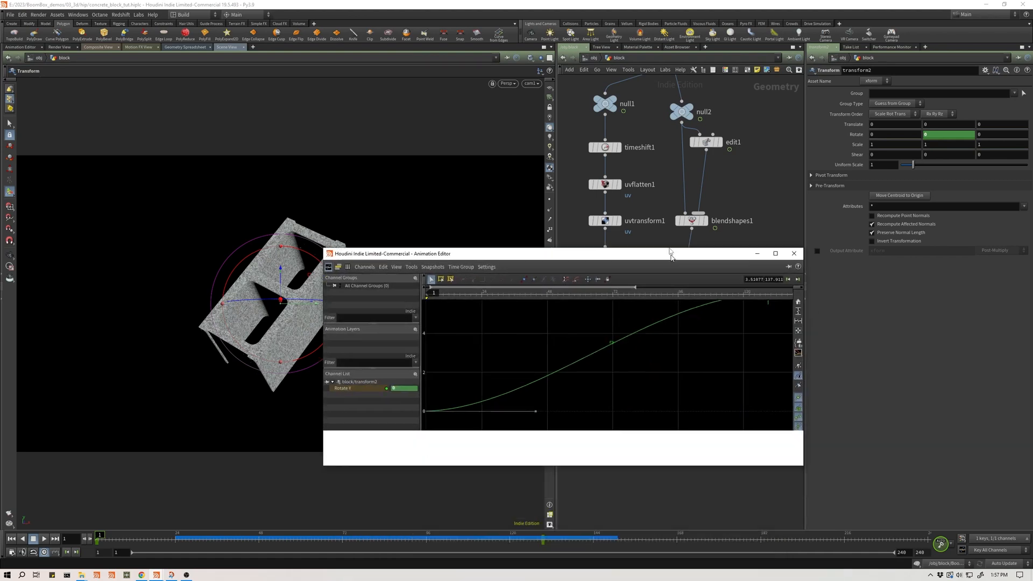
- Raise the Rotate Y key at frame 129 to about 8.8 and steepen the first key's tangent to a slope of about 1.16
left_click(749, 339)
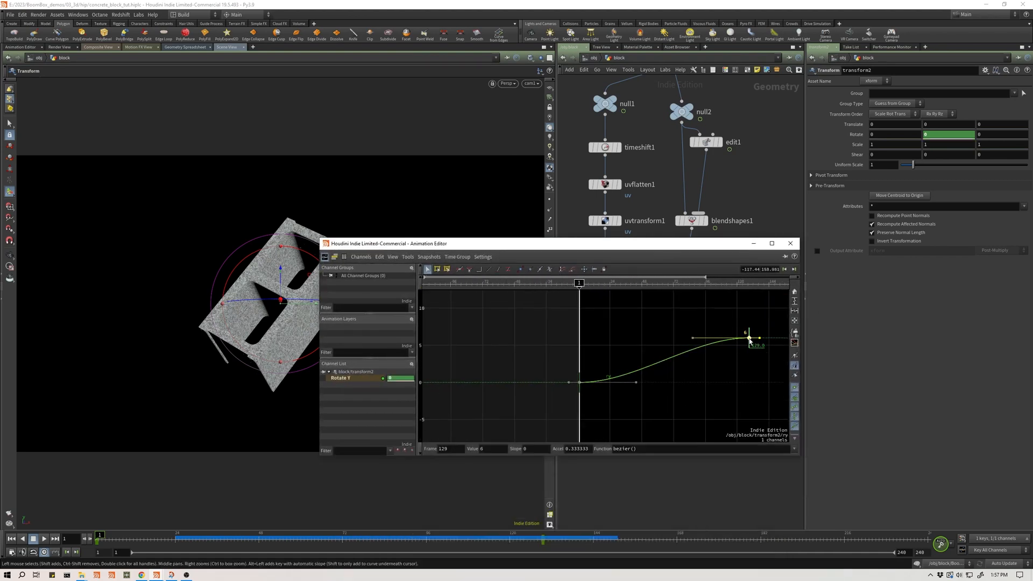
left_click_drag(637, 383, 637, 372)
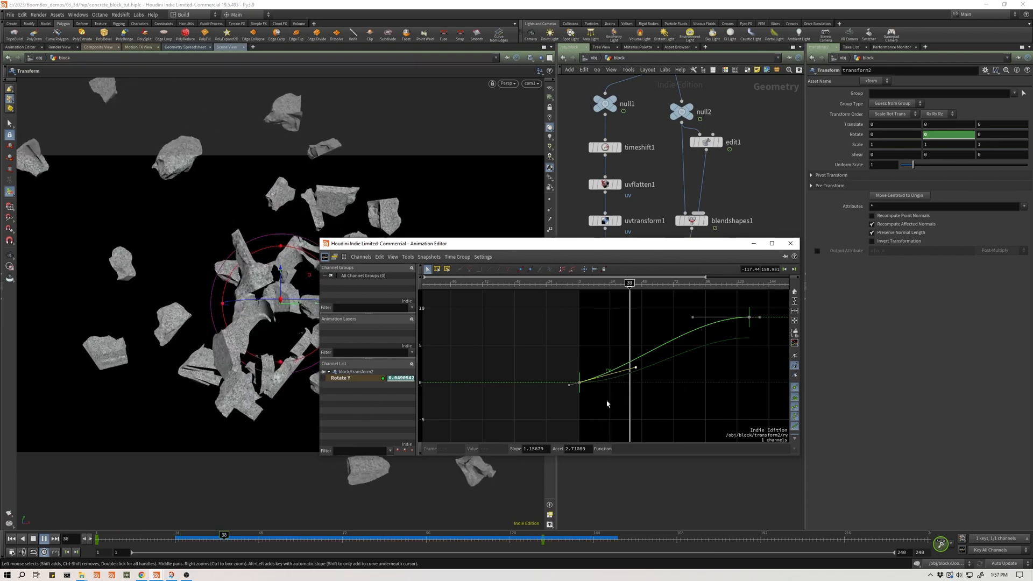
left_click_drag(525, 247, 608, 255)
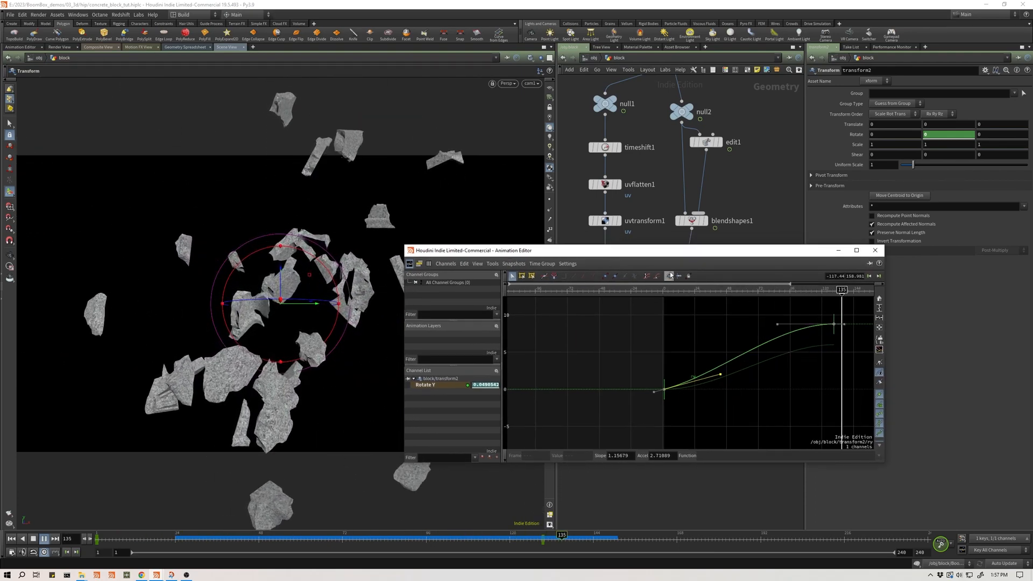
key("Up")
middle_click_drag(794, 353, 721, 358)
right_click_drag(722, 357, 685, 354)
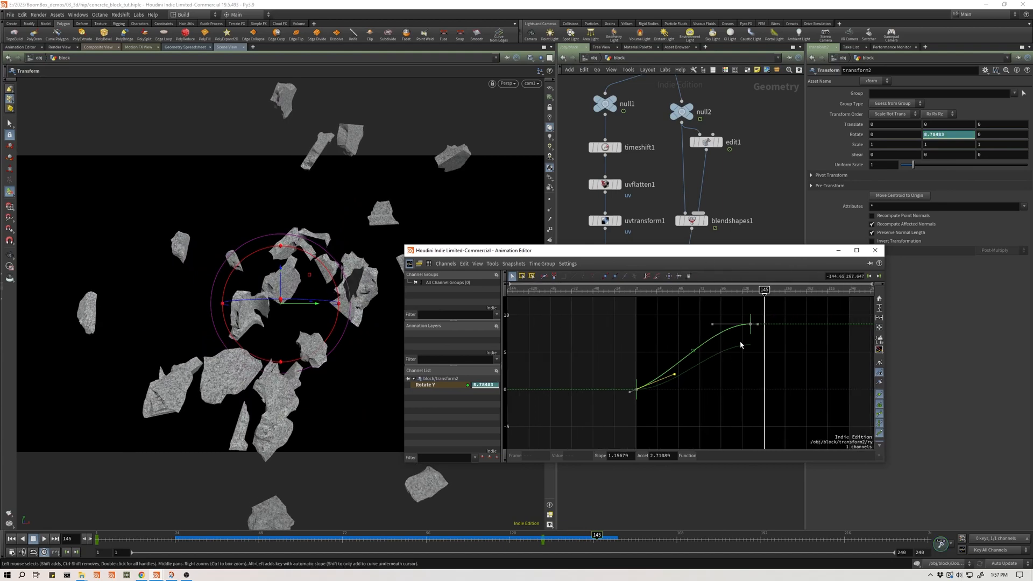
- Move the last Rotate Y key to about frame 137.6 with a value of about 6.67, check the playback, and close the Animation Editor
left_click_drag(751, 326, 751, 349)
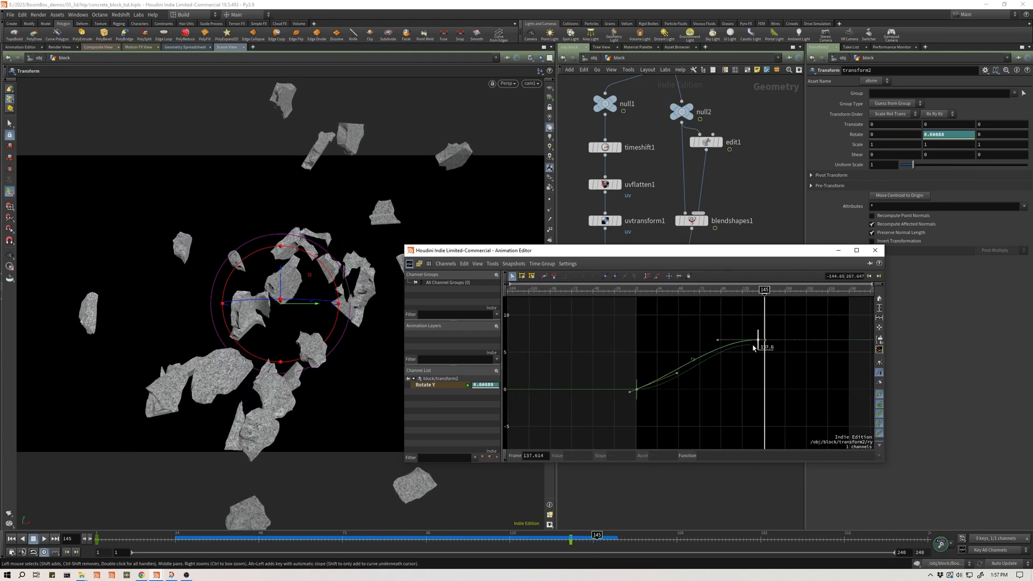
key("Up")
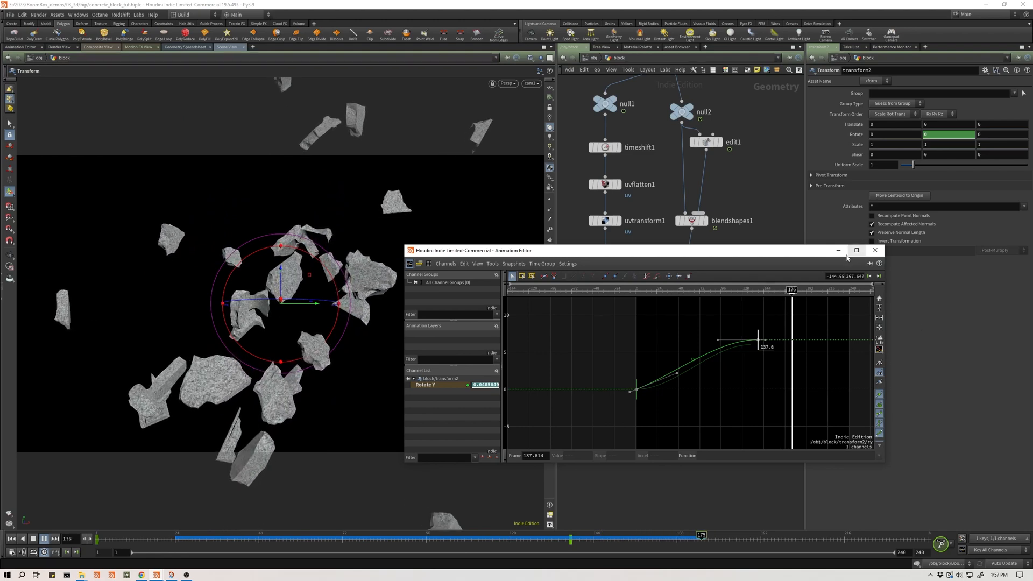
left_click(875, 250)
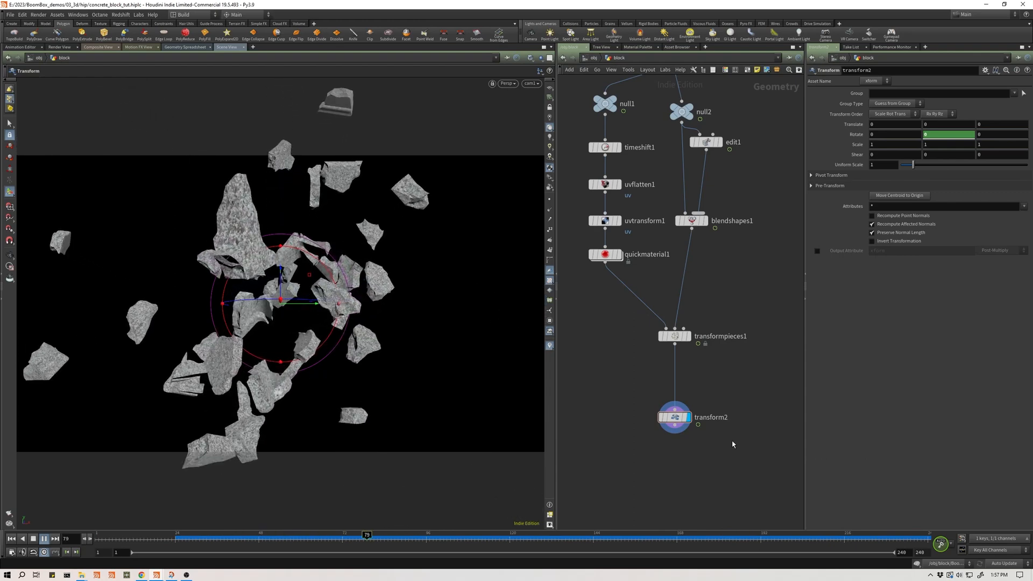
key("ctrl+Up")
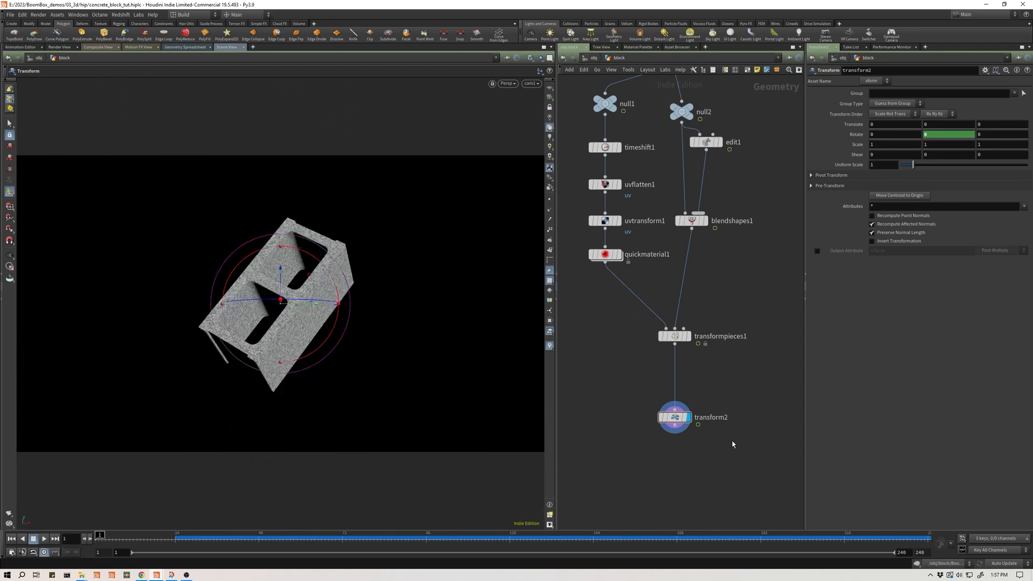
- Make room in the network and insert a Color node between uvtransform1 and quickmaterial1
left_click_drag(637, 313, 699, 430)
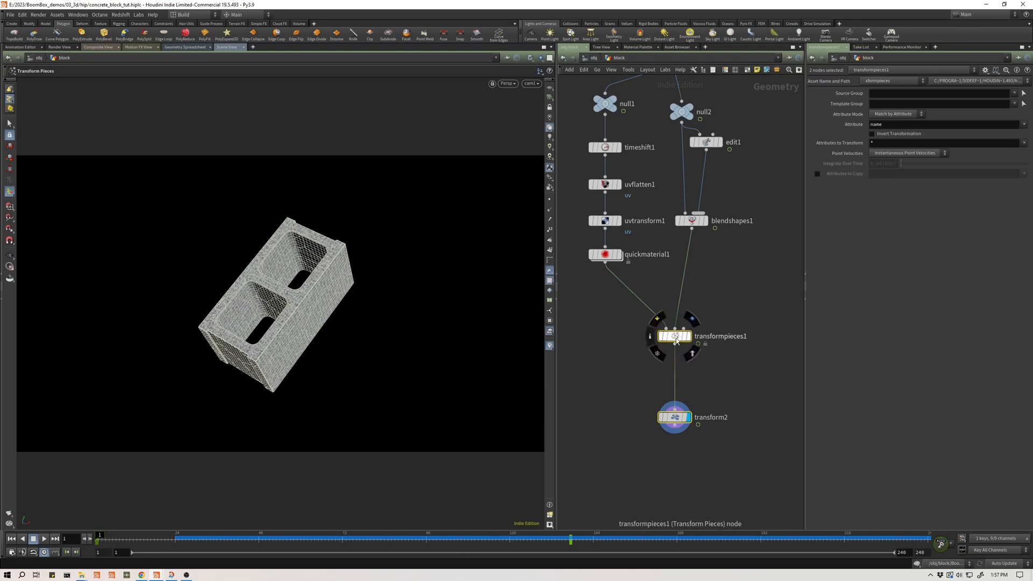
left_click_drag(674, 336, 686, 362)
left_click_drag(605, 262, 609, 299)
key("Tab")
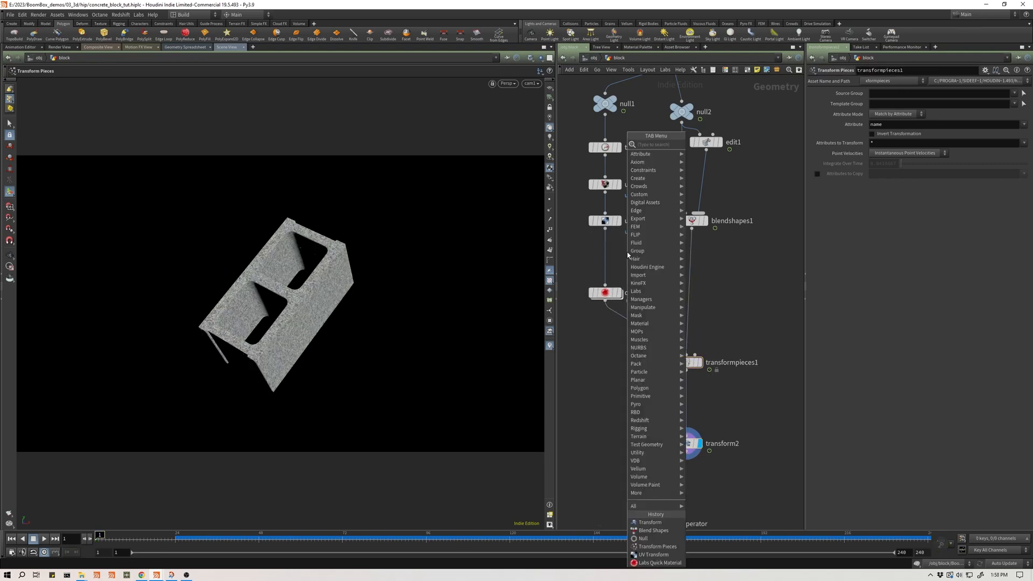
type("color")
key("Return")
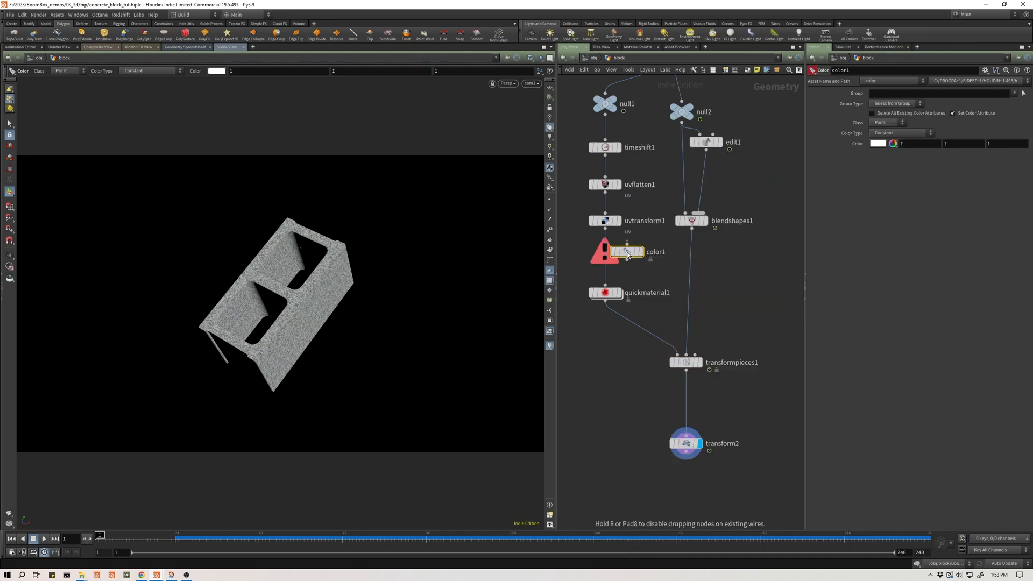
left_click(604, 254)
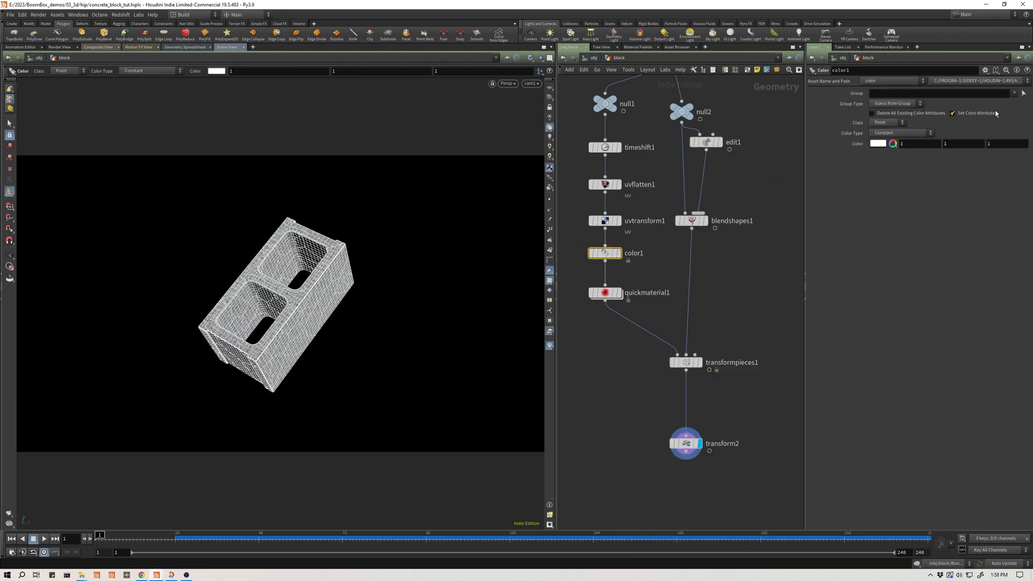
- Restrict color1 to the outside group, set its class to Vertex, and space quickmaterial1 further below it
left_click(1015, 93)
left_click(993, 127)
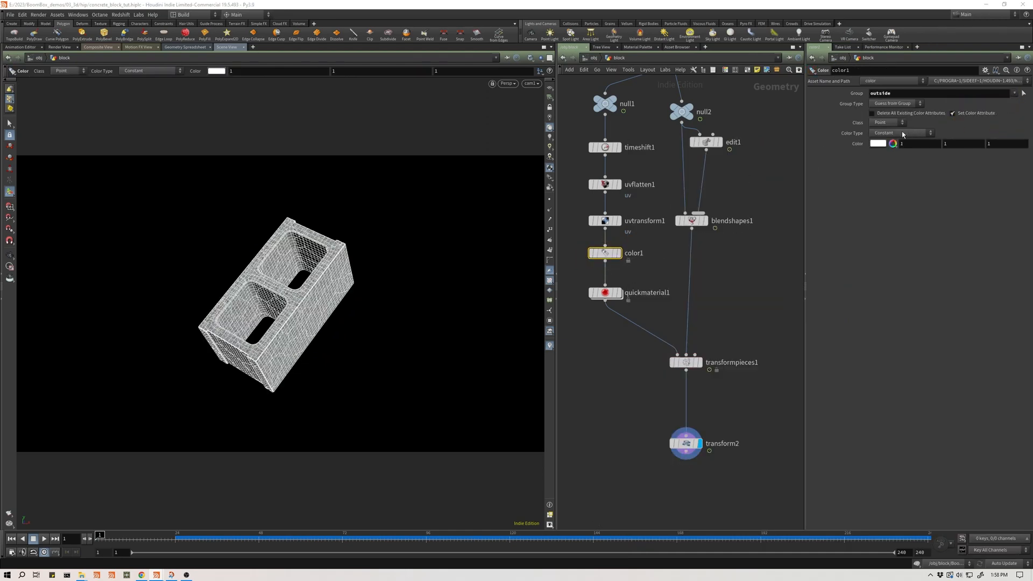
left_click(896, 135)
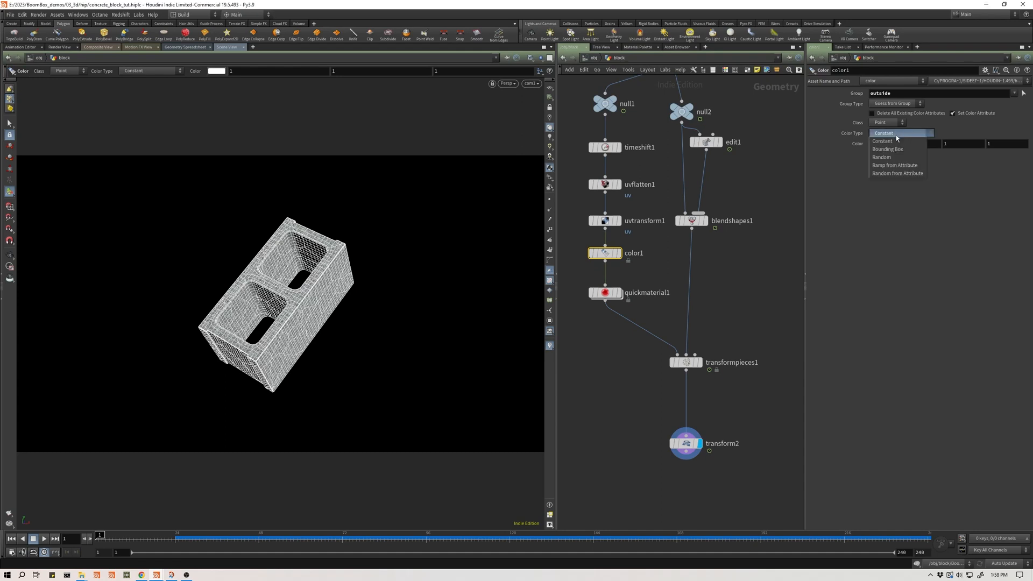
left_click(897, 123)
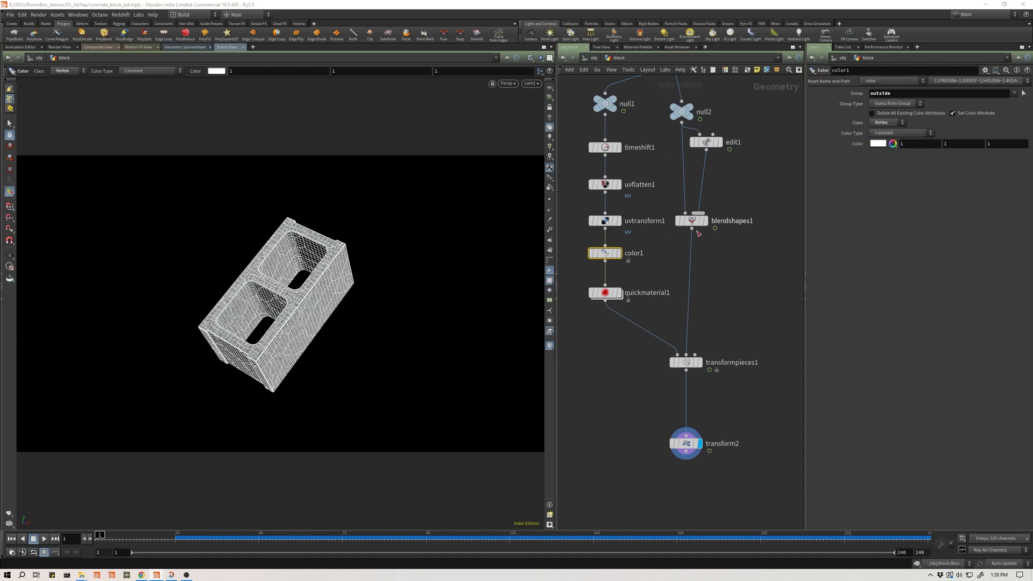
left_click_drag(616, 291, 607, 304)
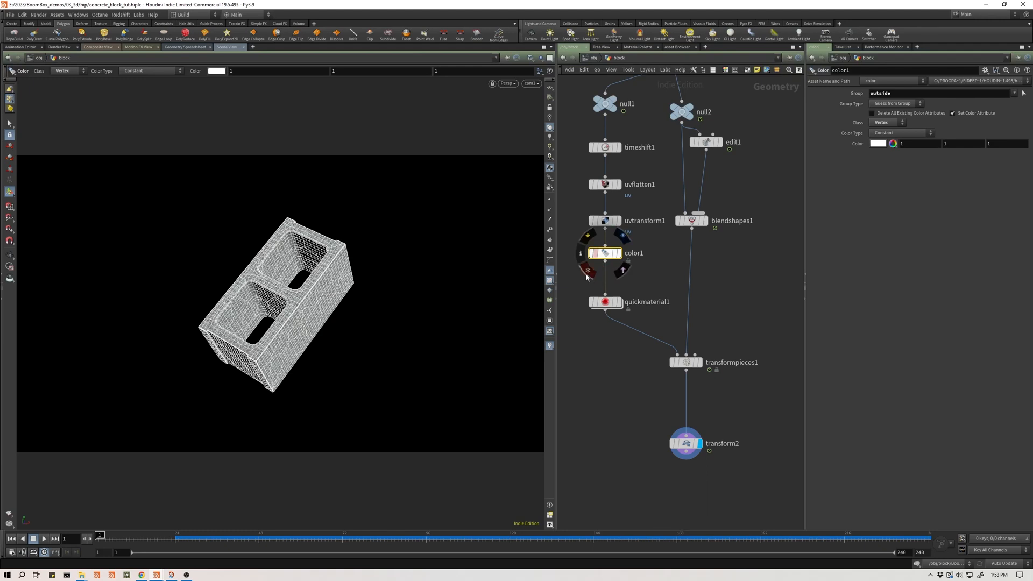
left_click(587, 271)
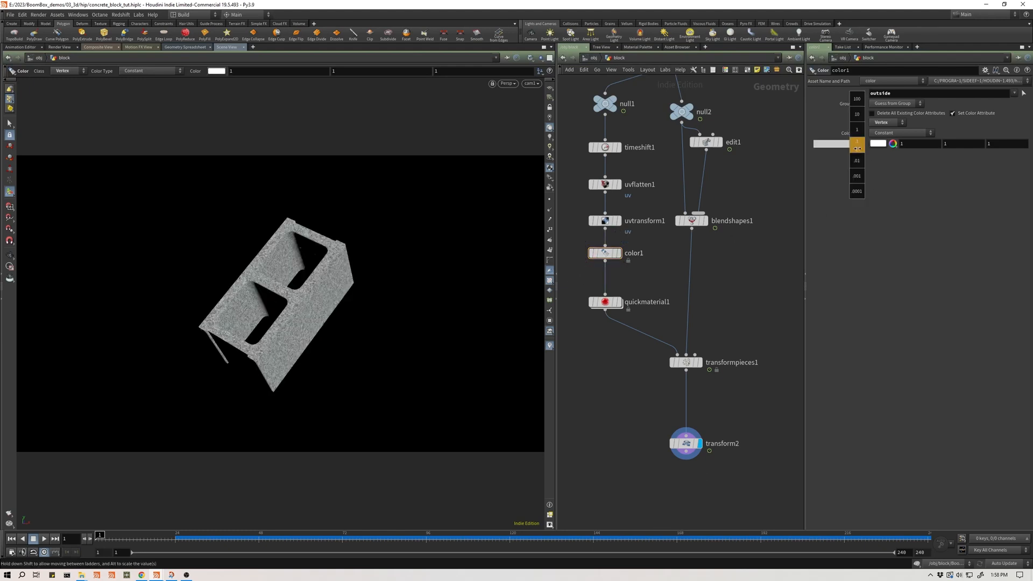
- Darken color1 to a uniform grey of 0.51, judging the outer faces on the separated fragments at frame 65
middle_click_drag(755, 167, 679, 176)
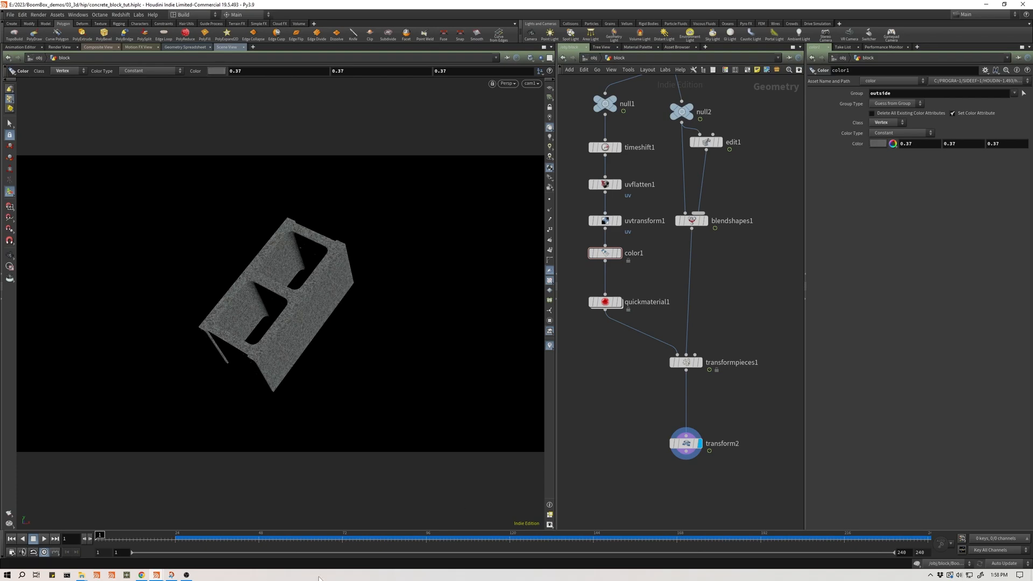
left_click_drag(181, 542, 318, 538)
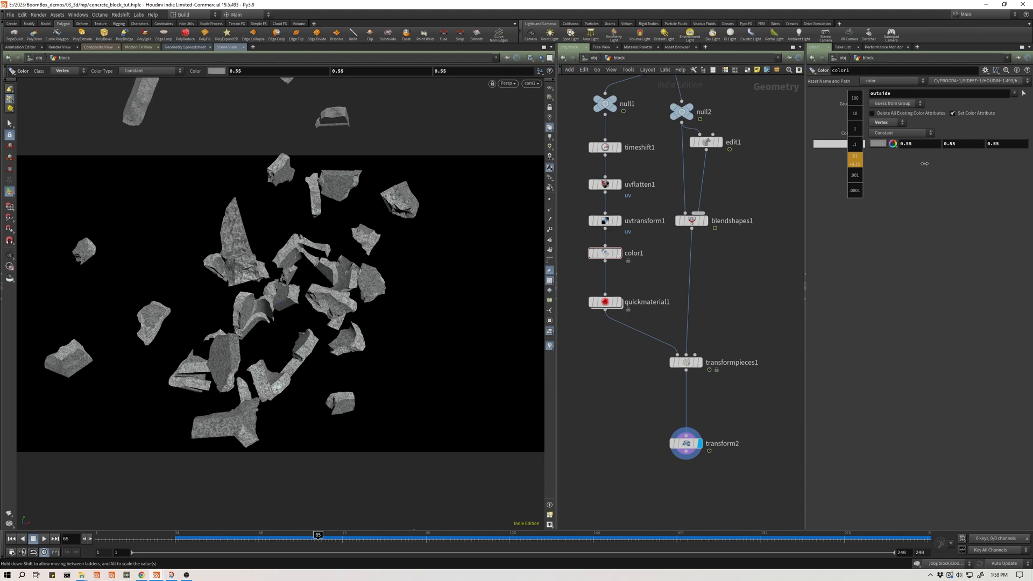
left_click_drag(316, 538, 79, 520)
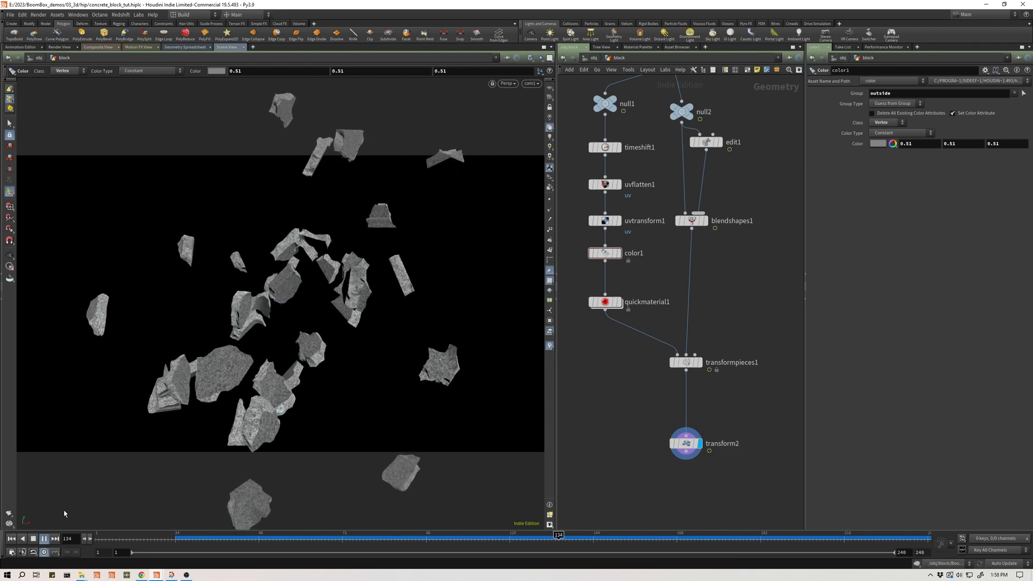
- Replay the animation from the first frame to examine the darkened outer faces against the fractured interior
key("ctrl+Up")
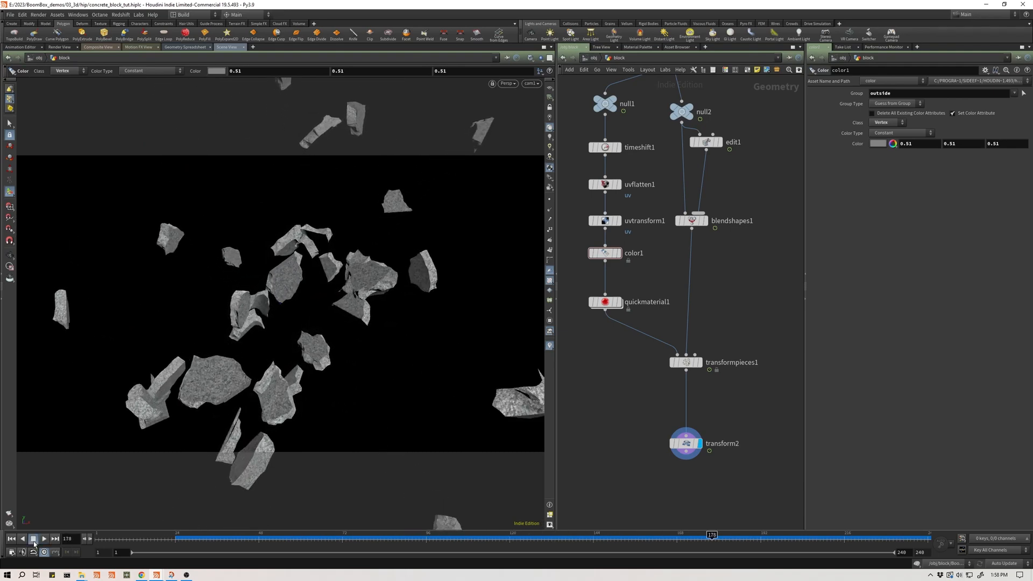
key("ctrl+Up")
key("Up")
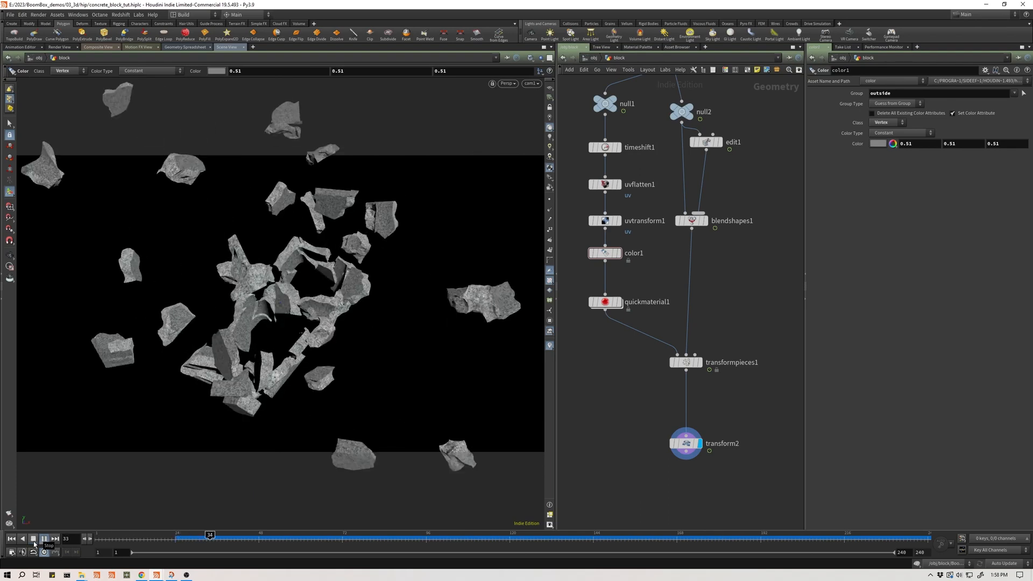